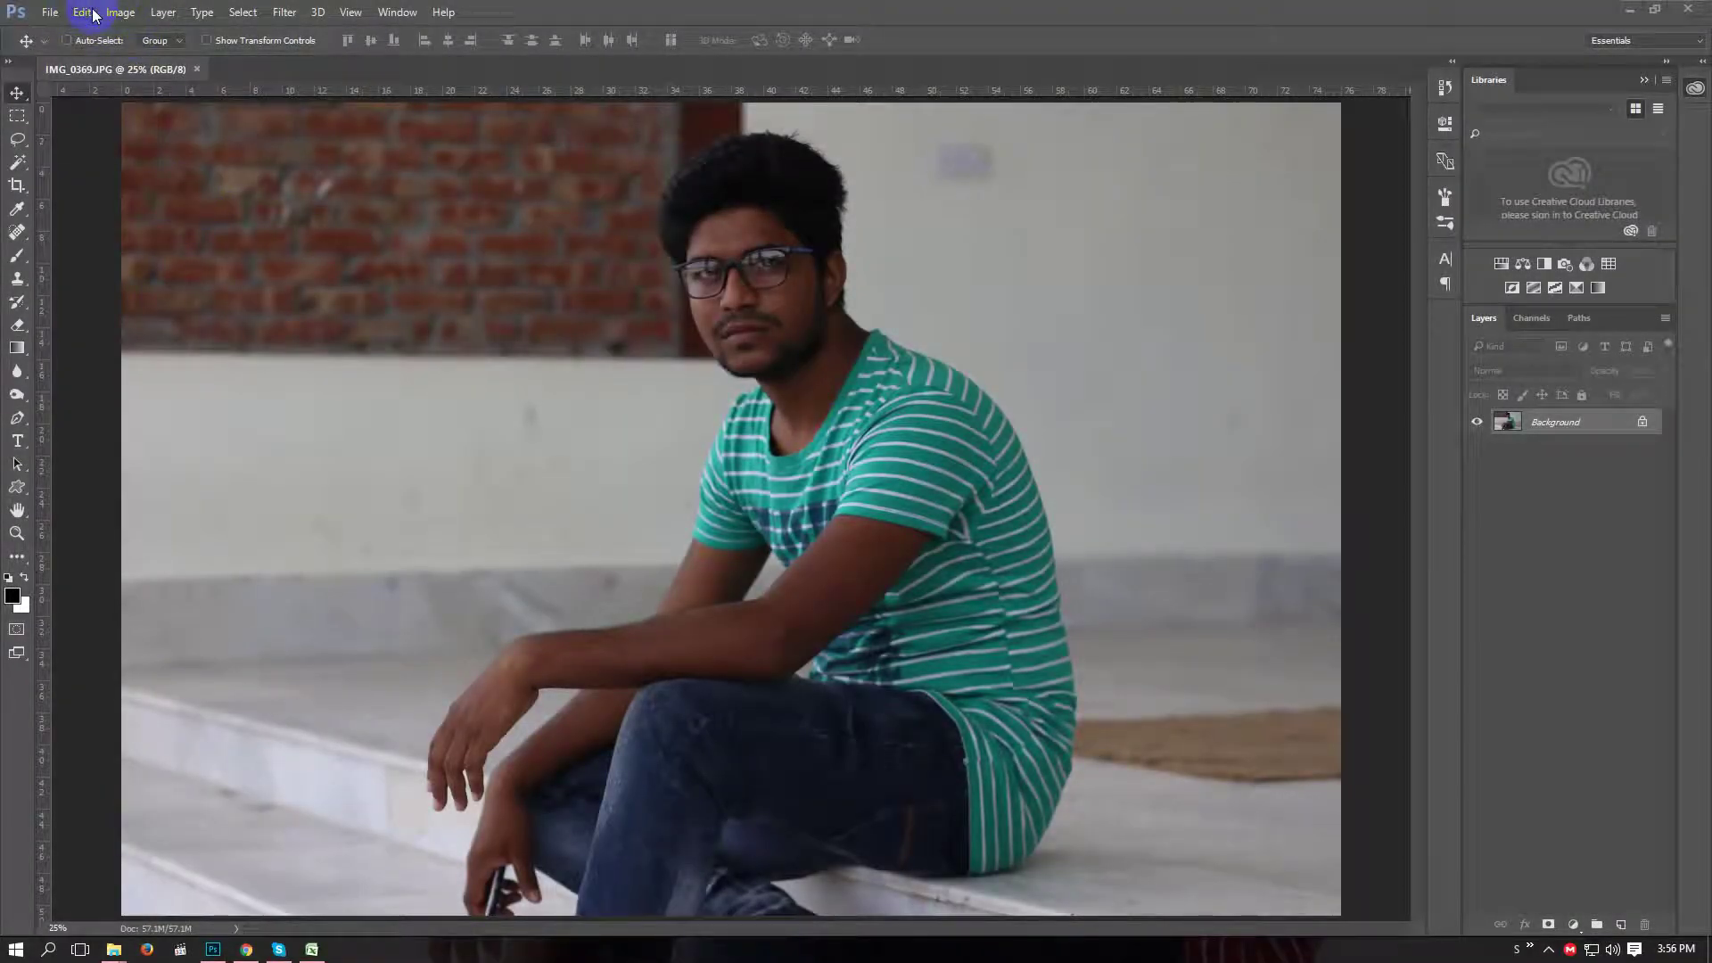
Apply Auto Contrast to the portrait, then glance at Image Adjustments without applying any.
click(119, 12)
click(178, 98)
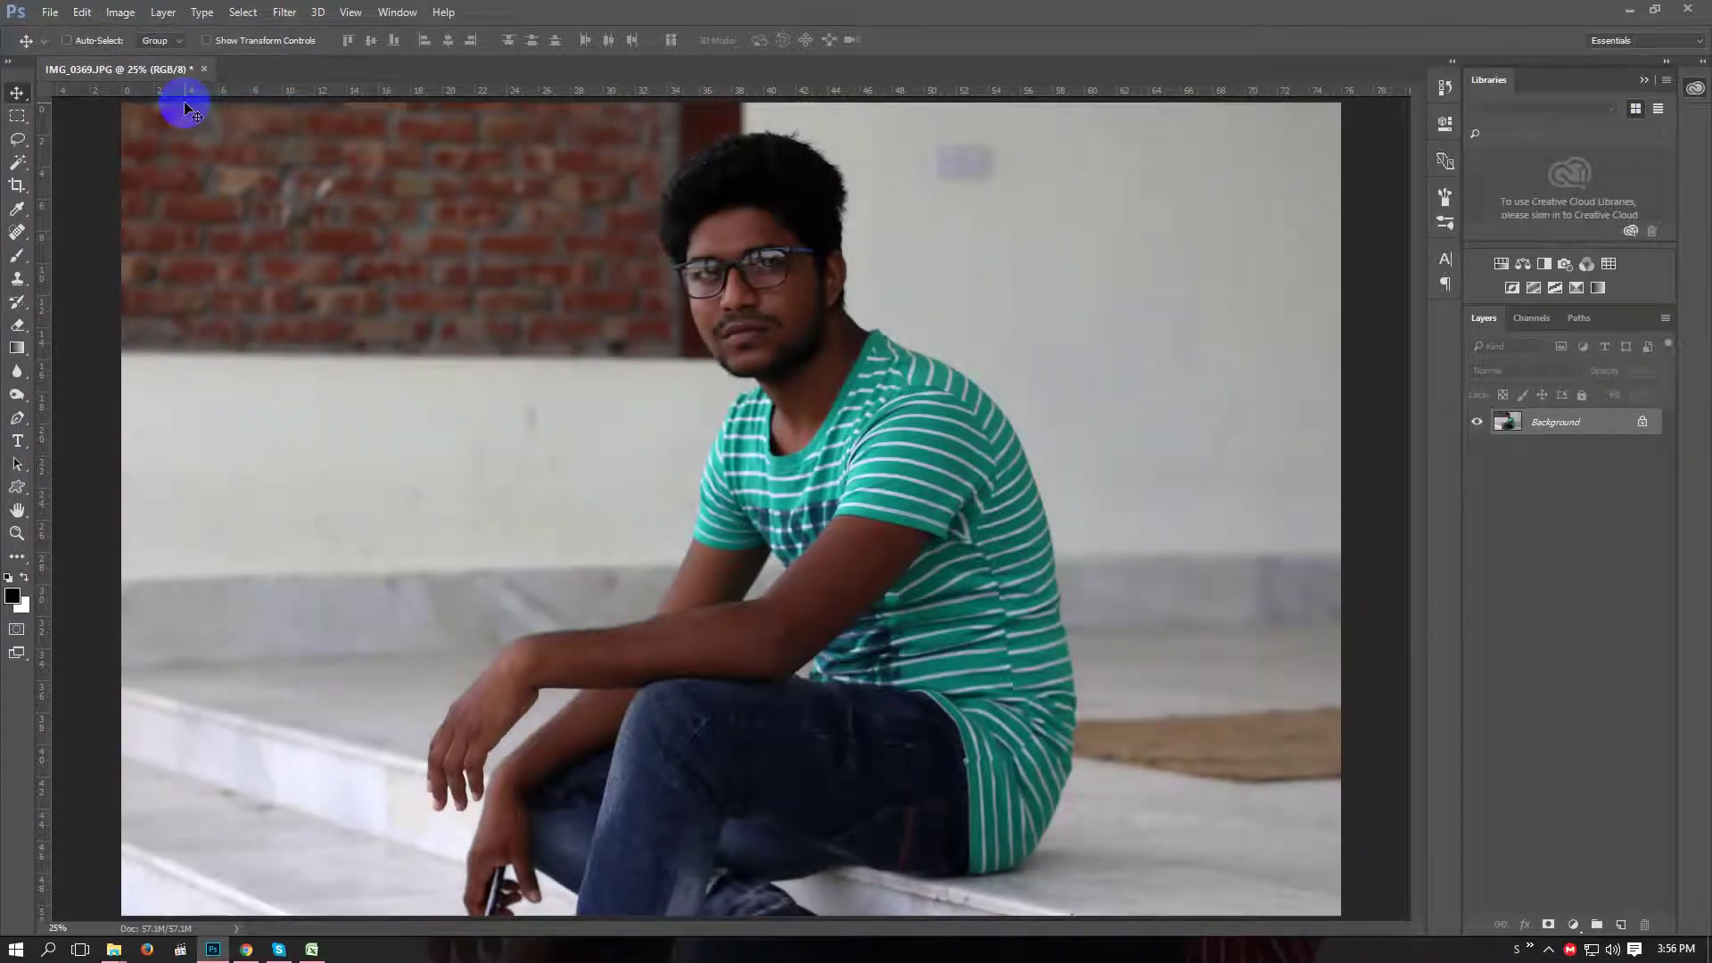
click(119, 12)
mouse_move(147, 57)
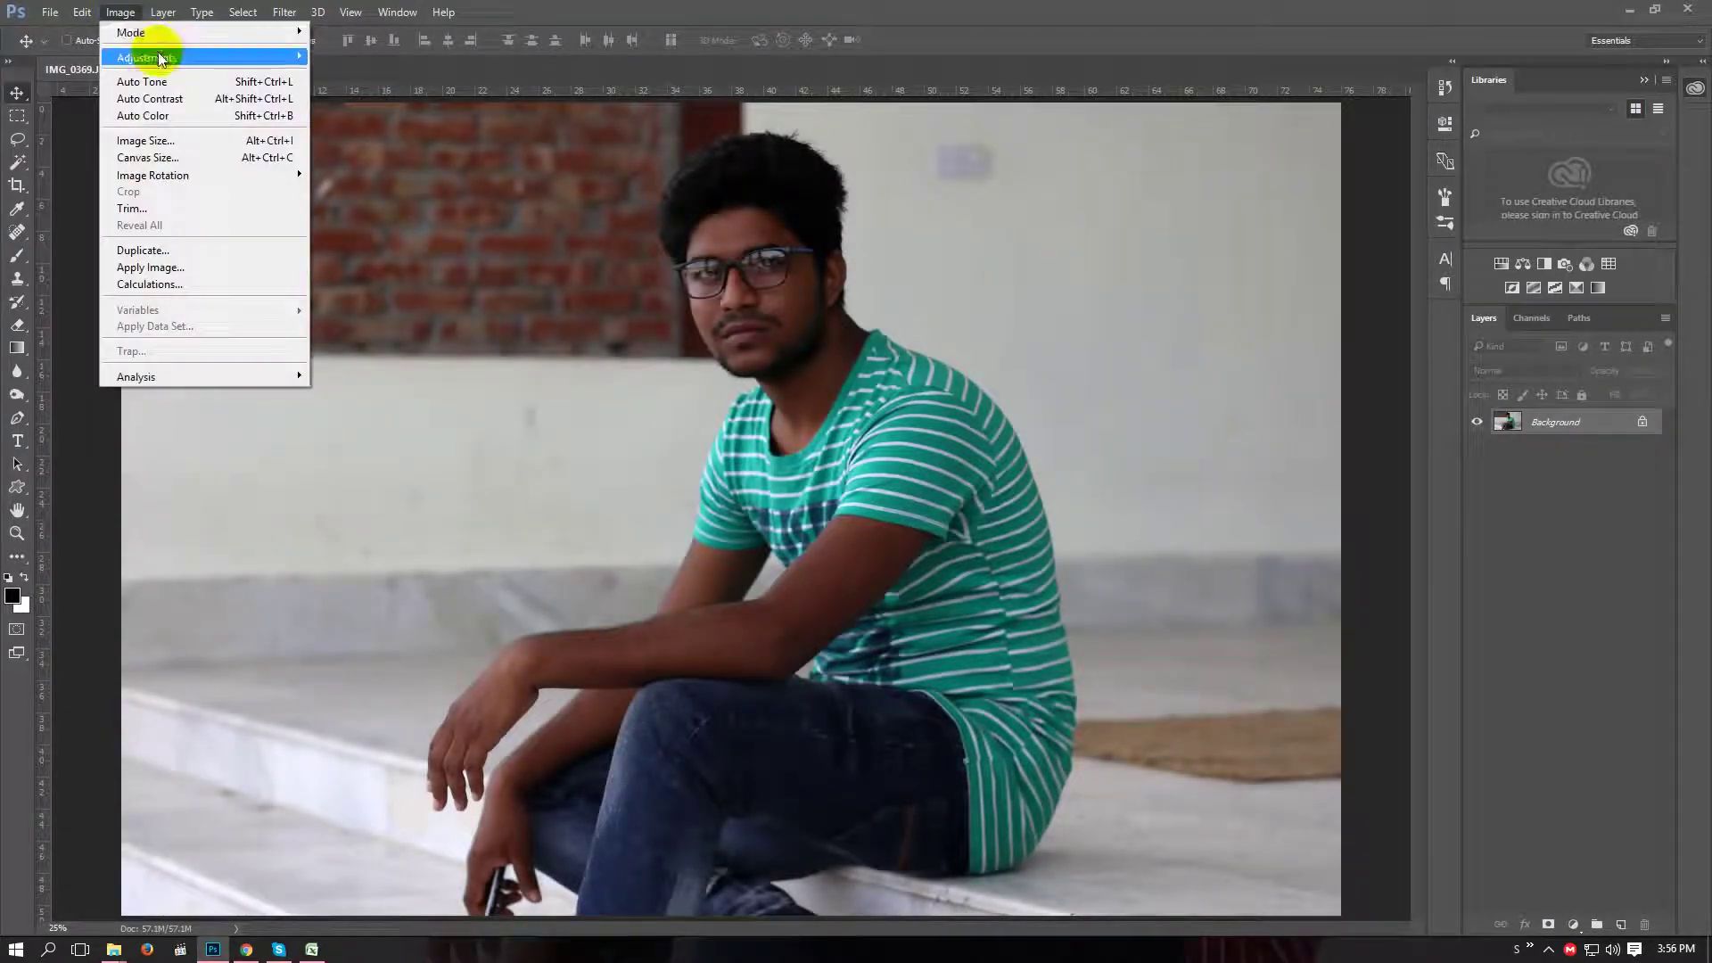
key(Escape)
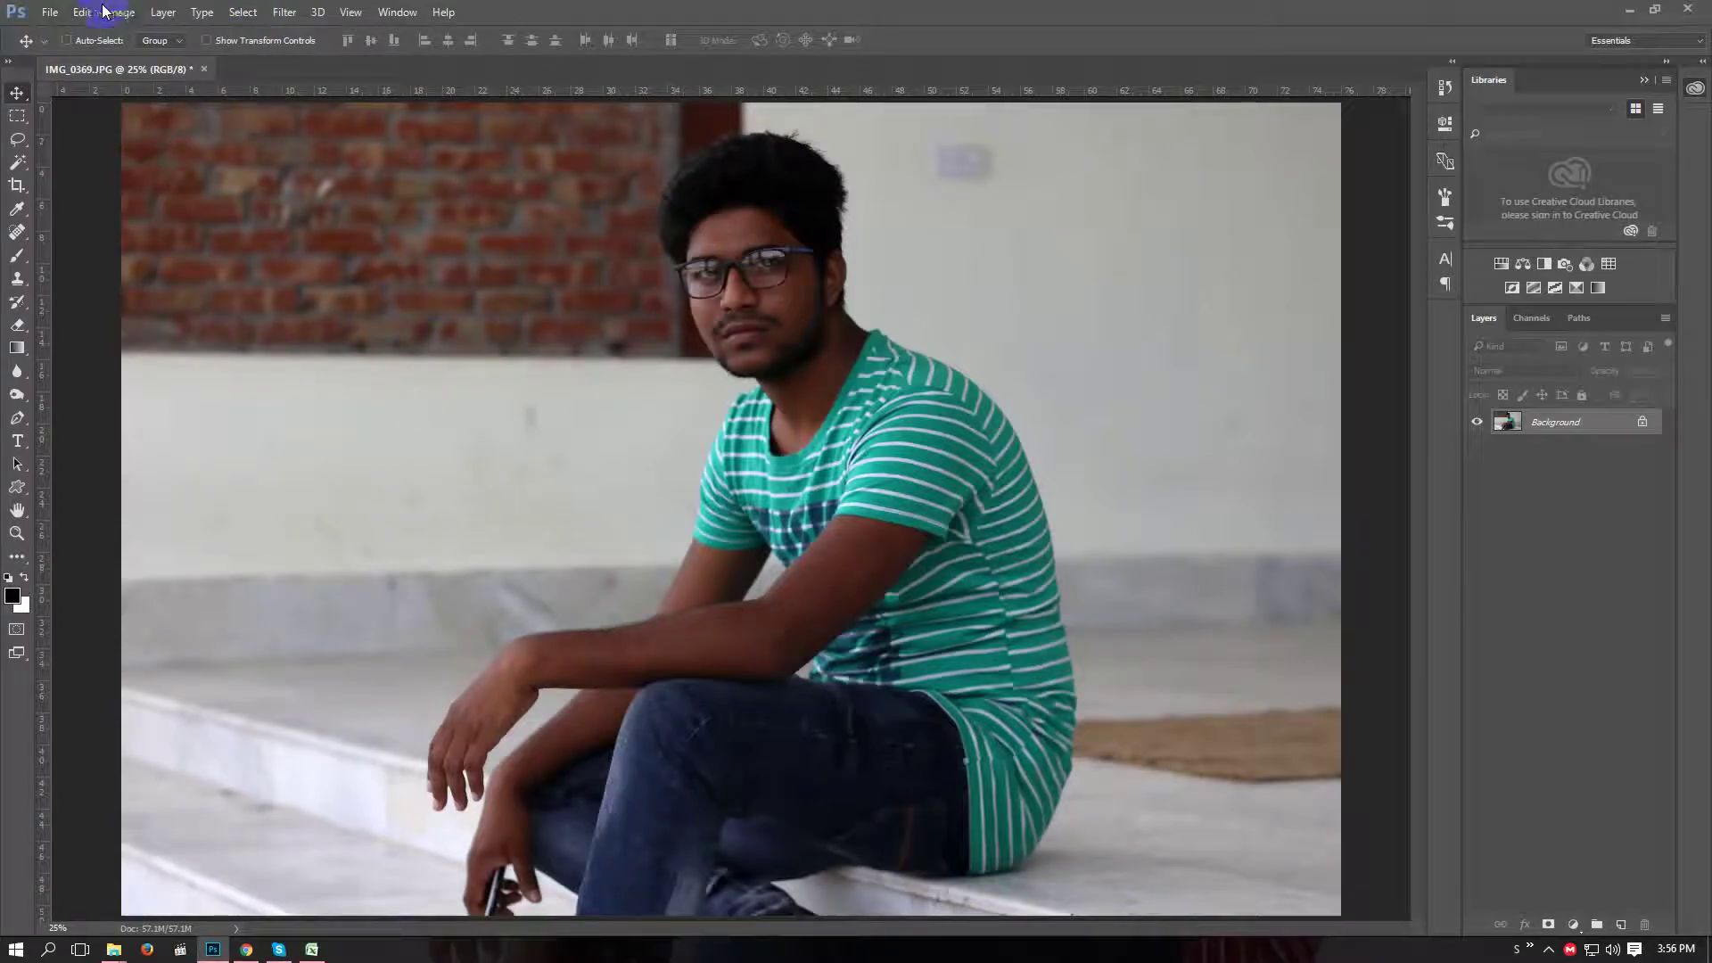
Launch the Camera Raw Filter on the portrait.
click(110, 13)
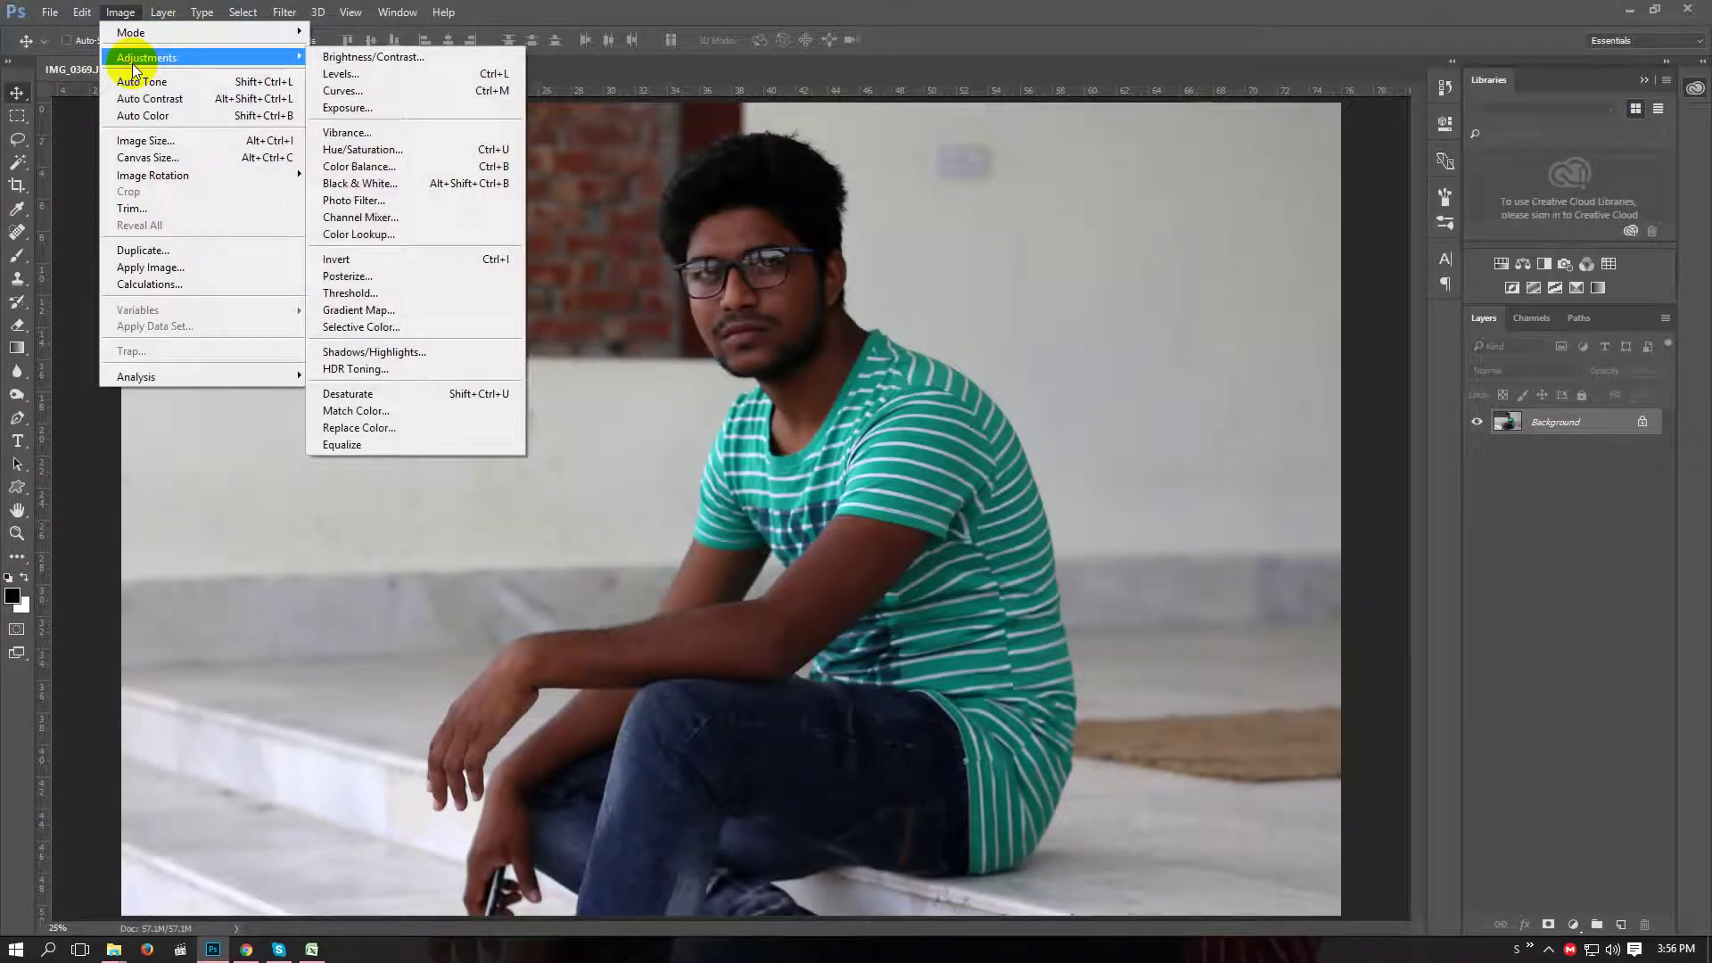
click(279, 9)
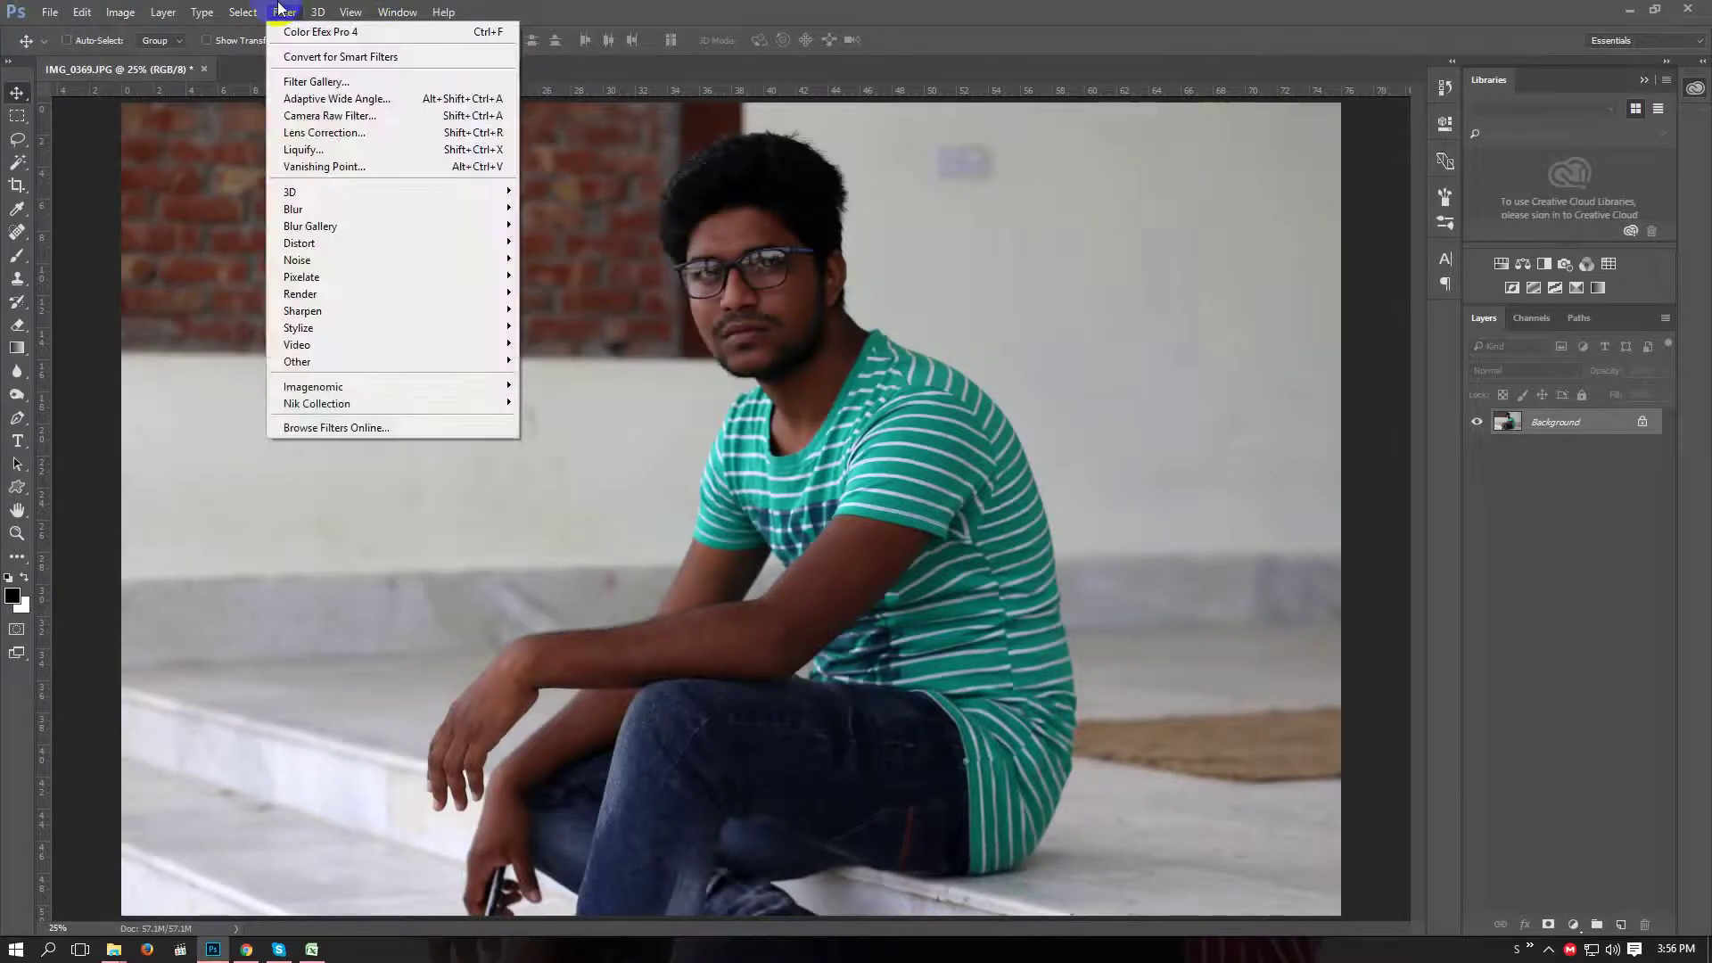
click(316, 116)
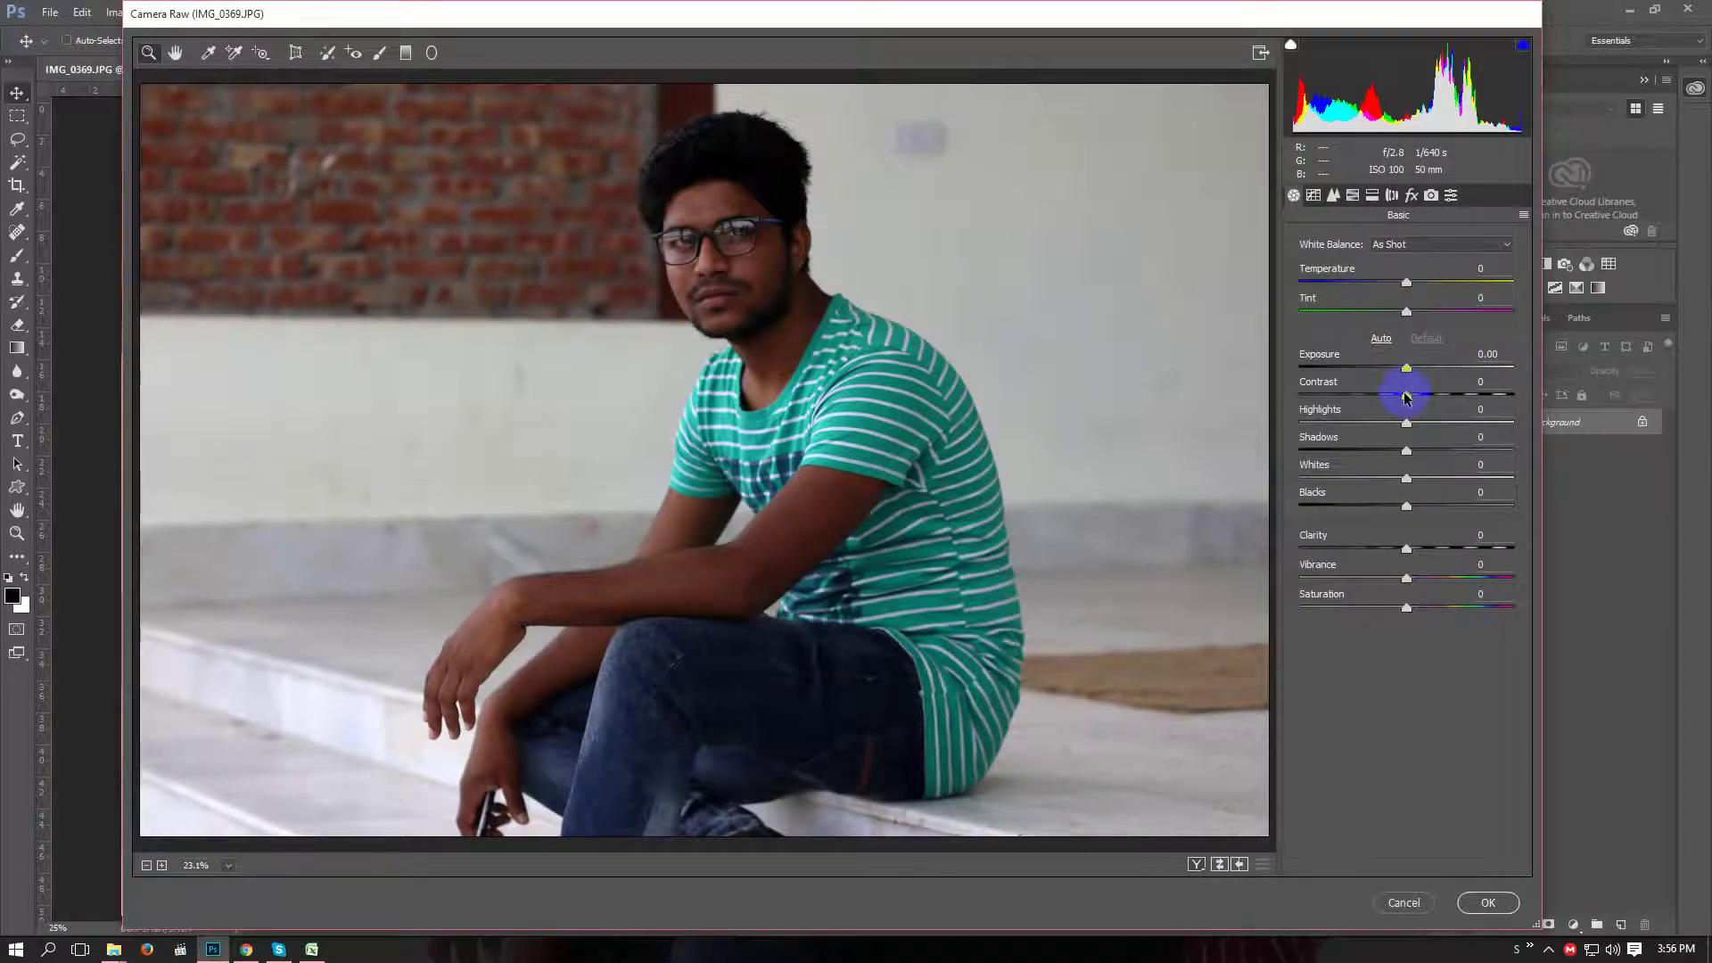
In Camera Raw, apply Exposure +0.10, Contrast -15, Highlights +38, Shadows +44, Whites +18, Blacks +46.
mouse_move(1406, 395)
mouse_down()
mouse_move(1364, 395)
mouse_move(1465, 422)
mouse_move(1438, 478)
mouse_move(1445, 451)
mouse_up()
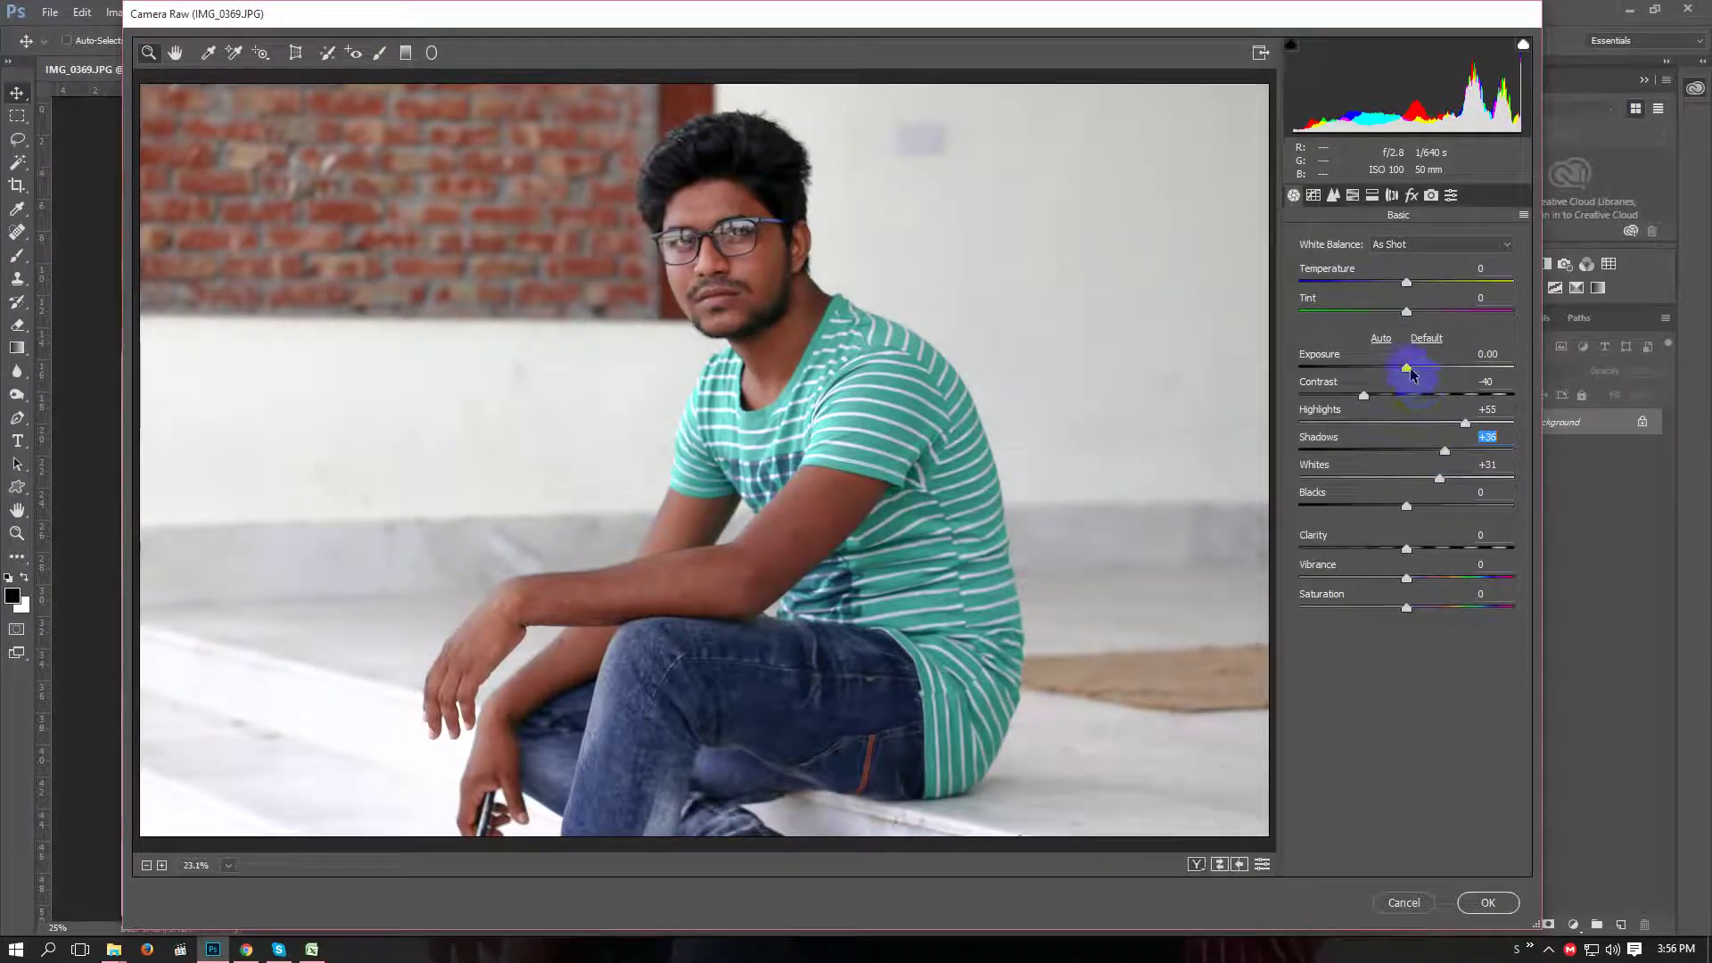
drag(1407, 367, 1423, 371)
key(Tab)
key(Tab)
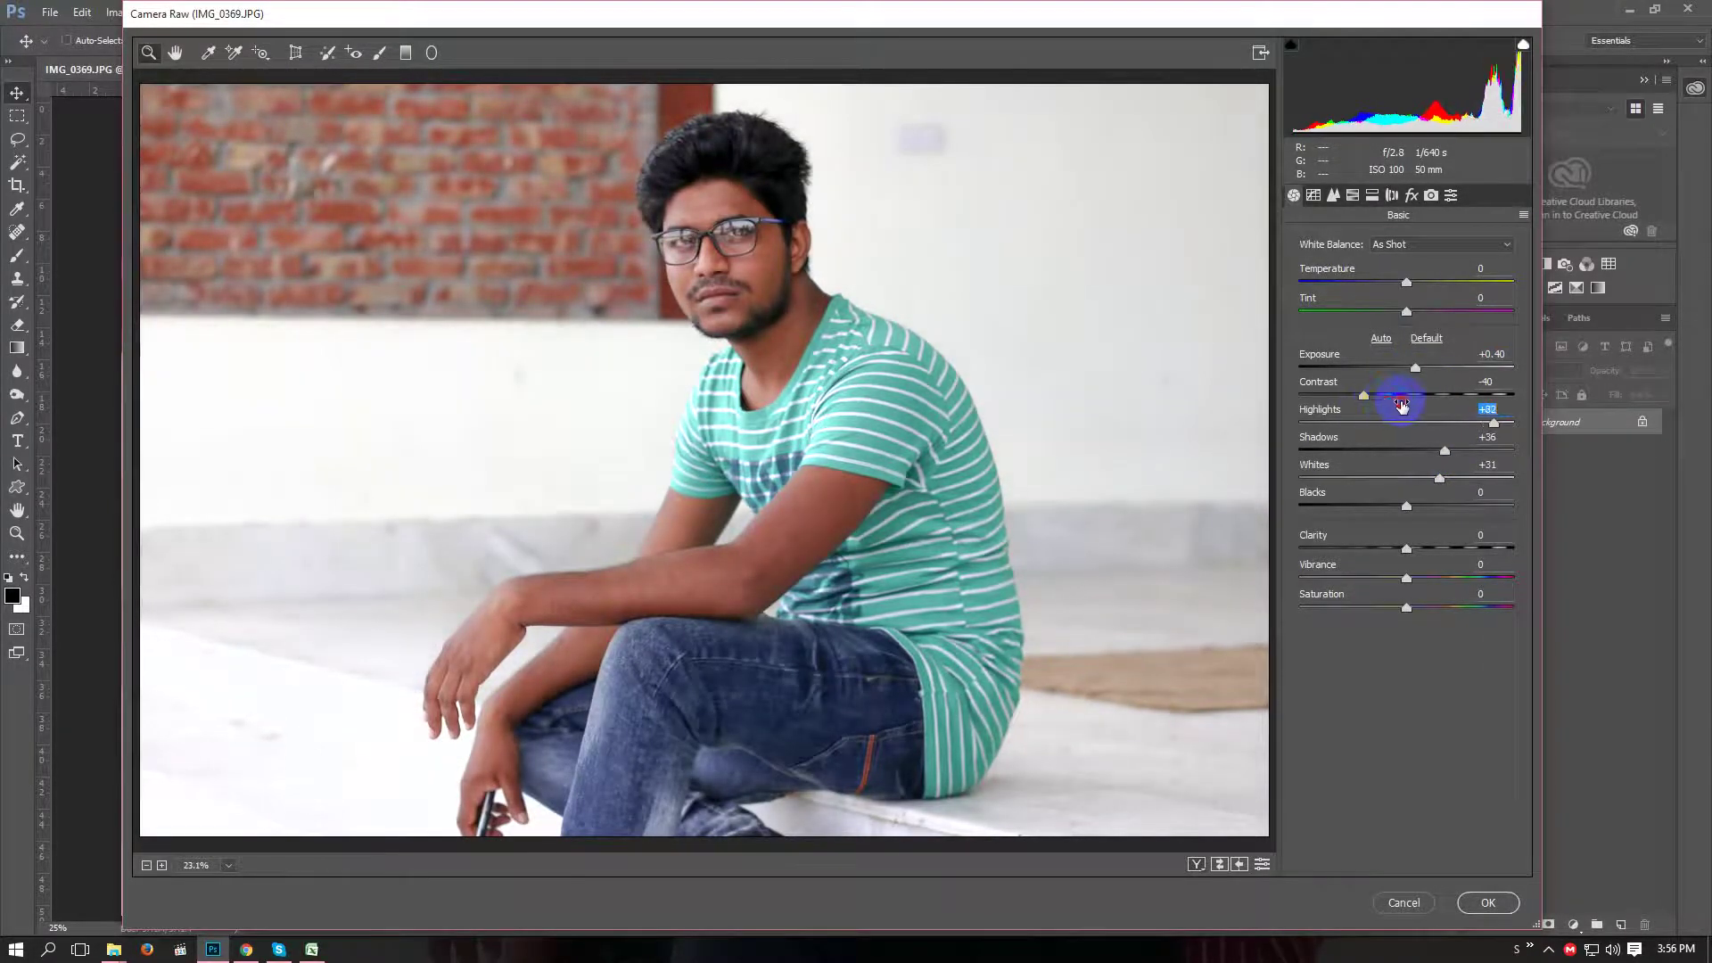
text(87)
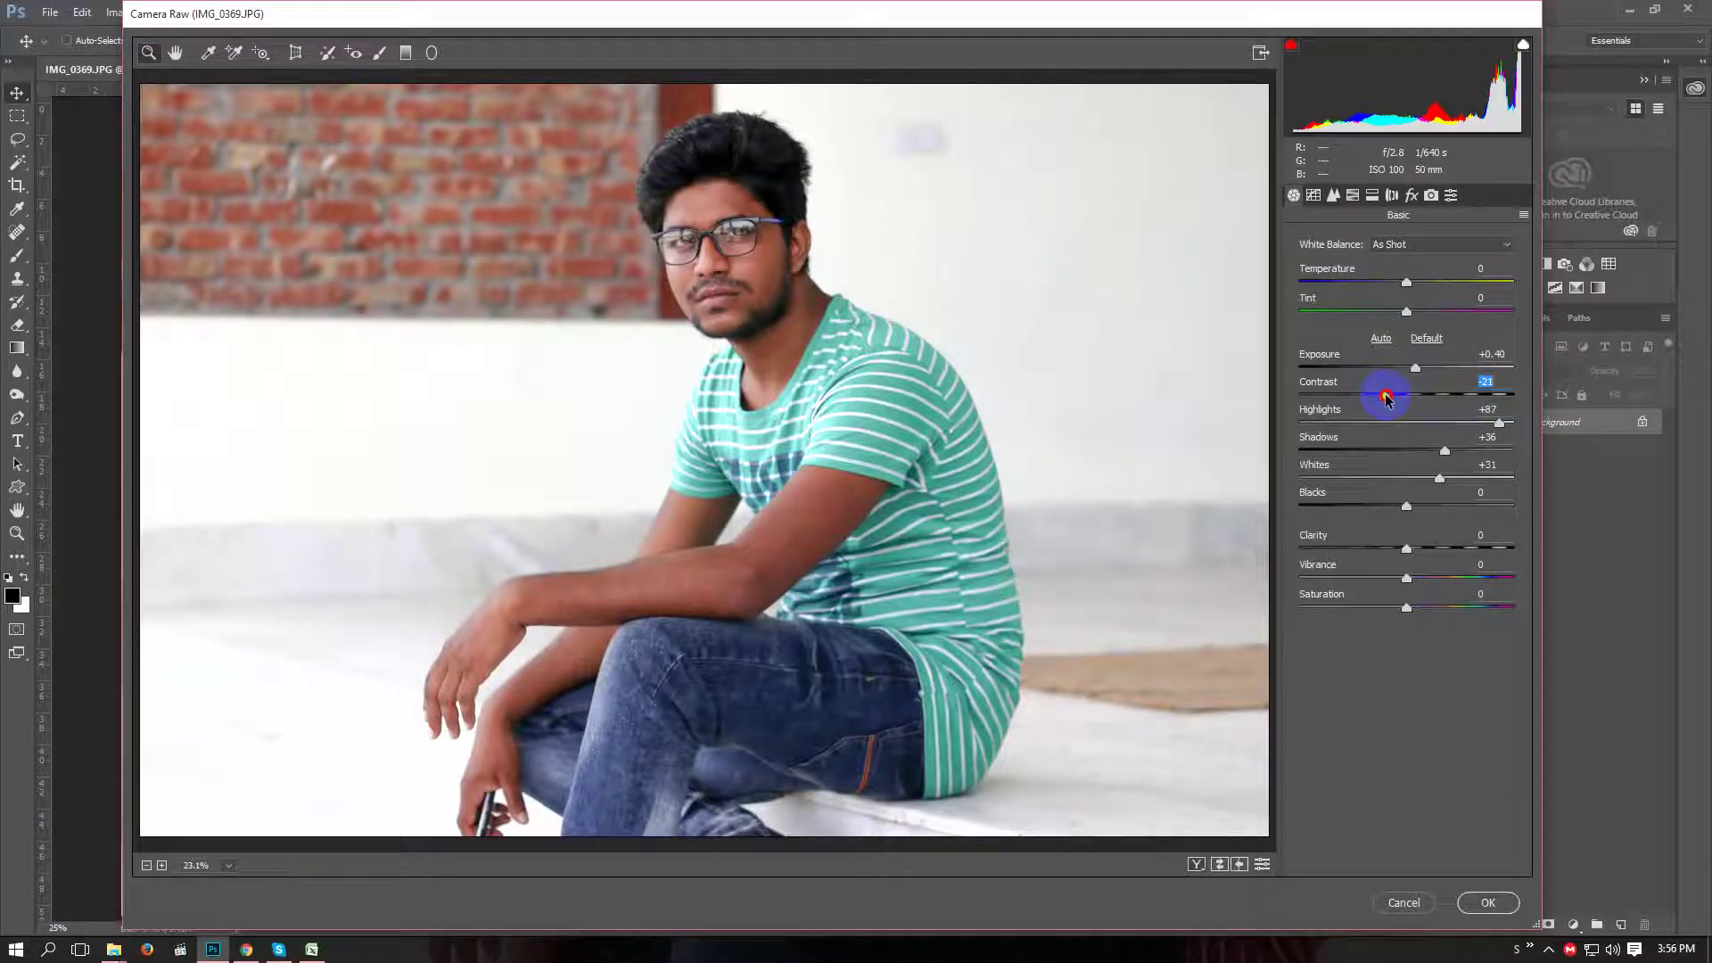
drag(1384, 398, 1408, 369)
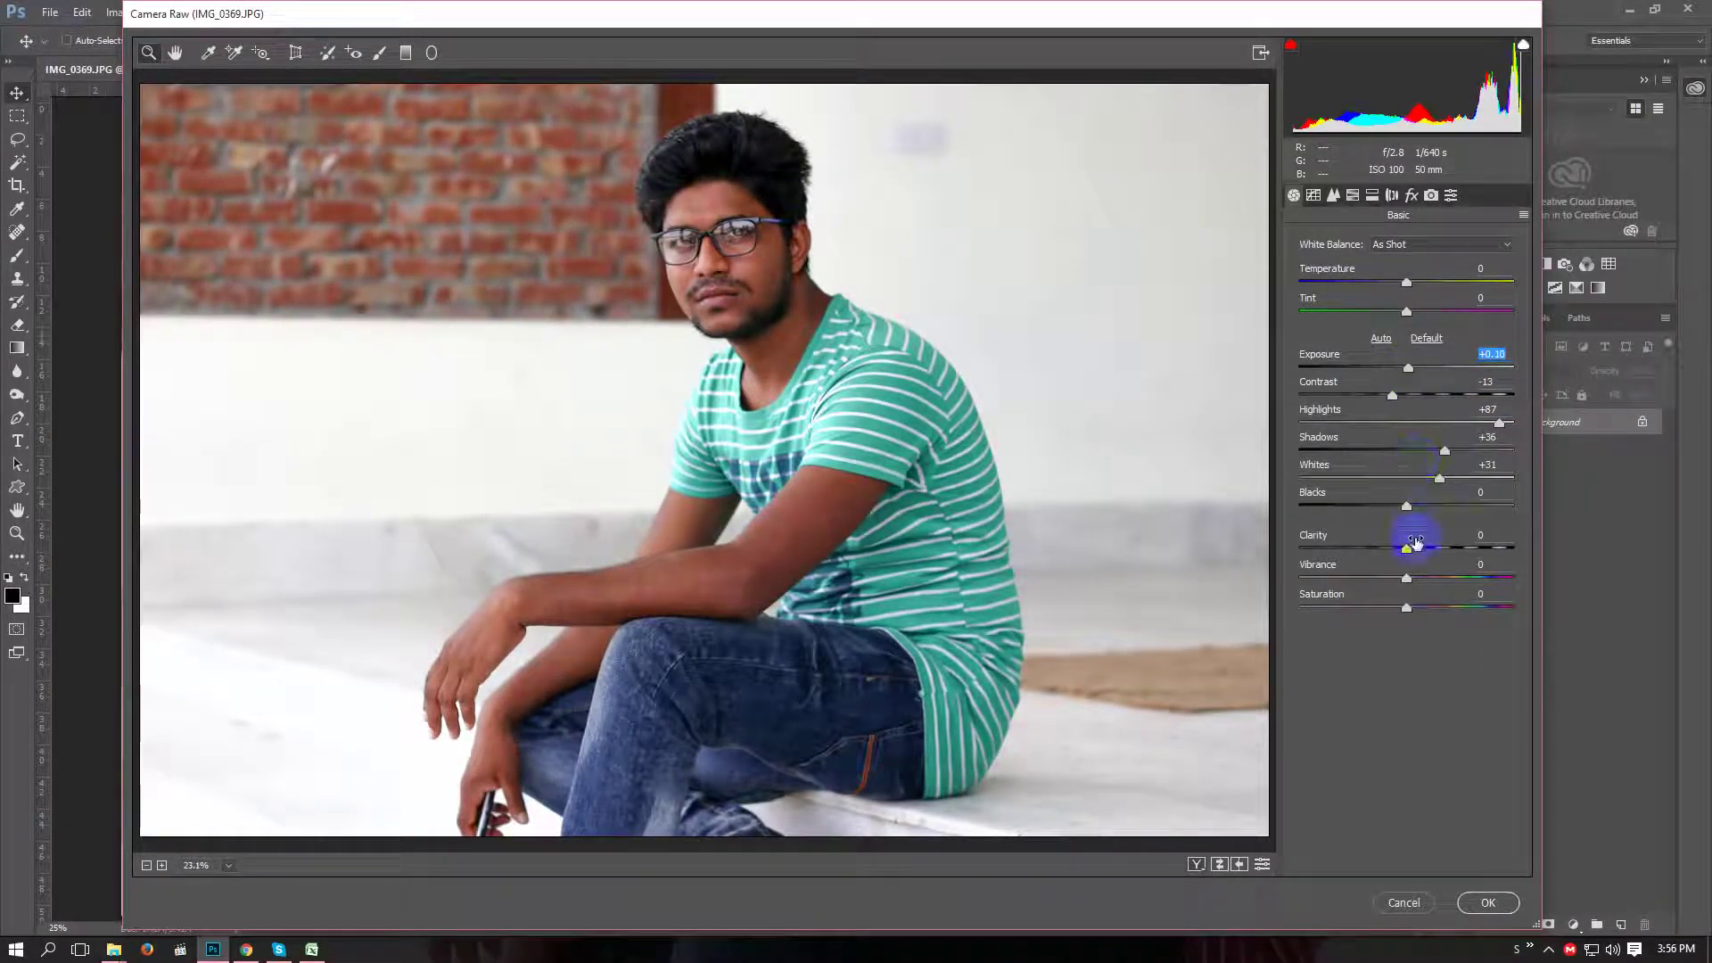
mouse_move(1406, 508)
mouse_down()
mouse_move(1461, 511)
mouse_move(1425, 479)
mouse_up()
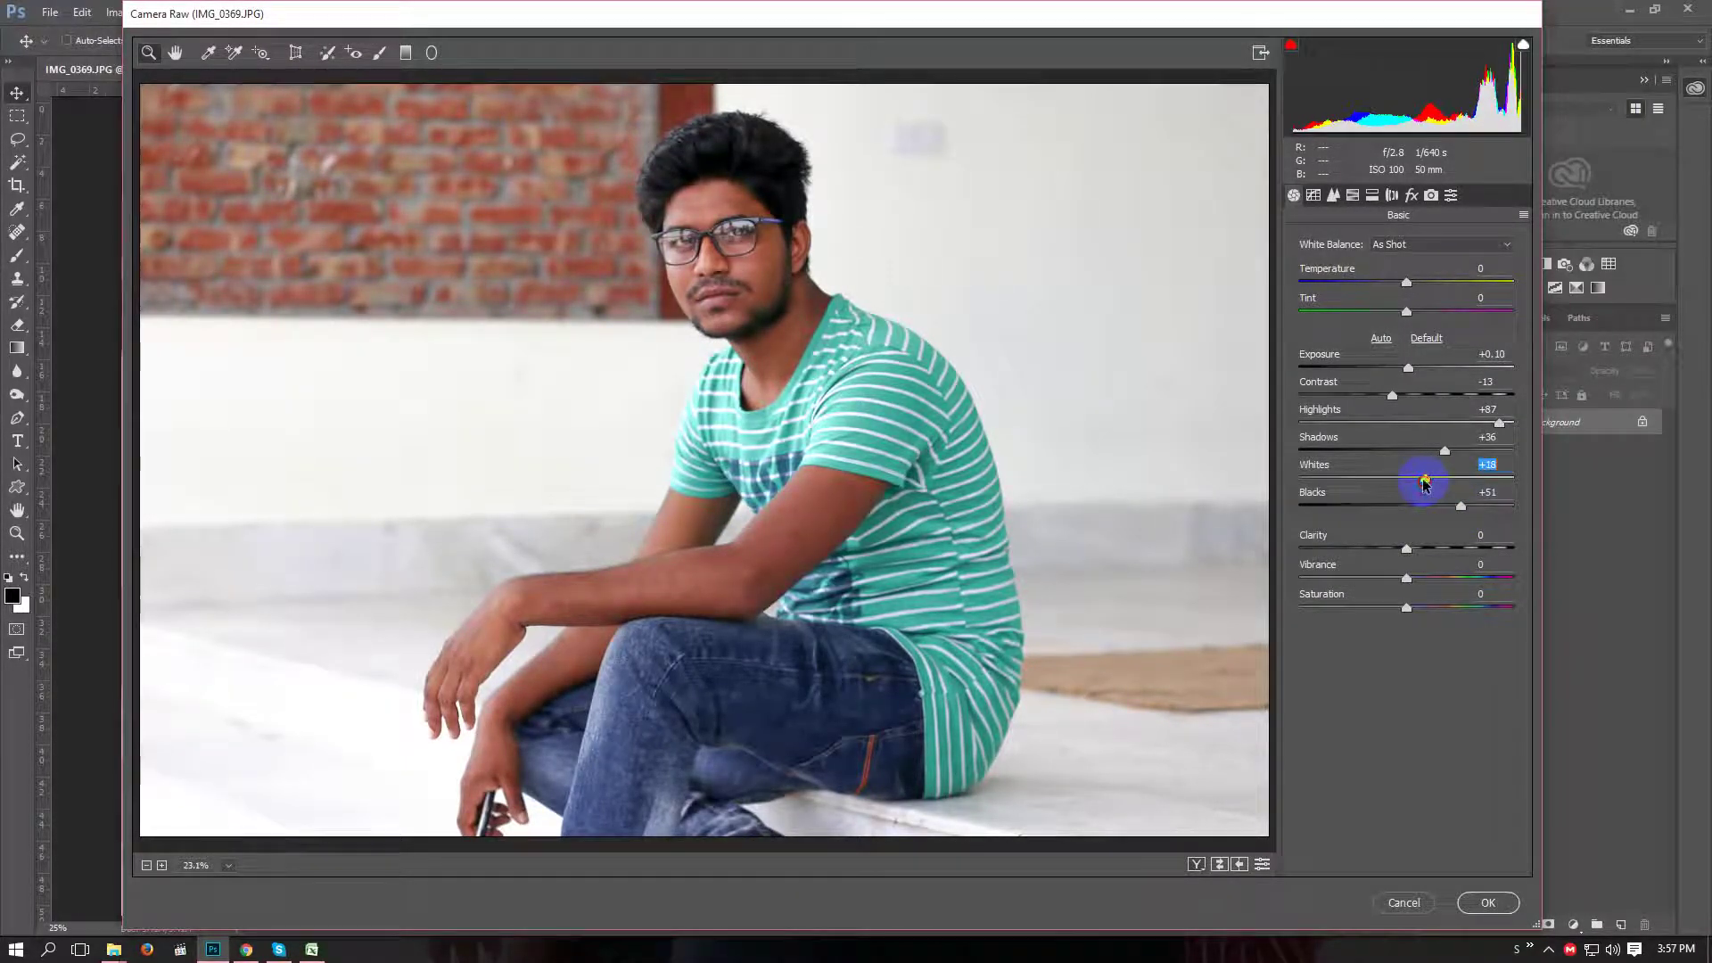
drag(1392, 395, 1390, 395)
scroll(1426, 486, down, 5)
drag(1445, 453, 1446, 453)
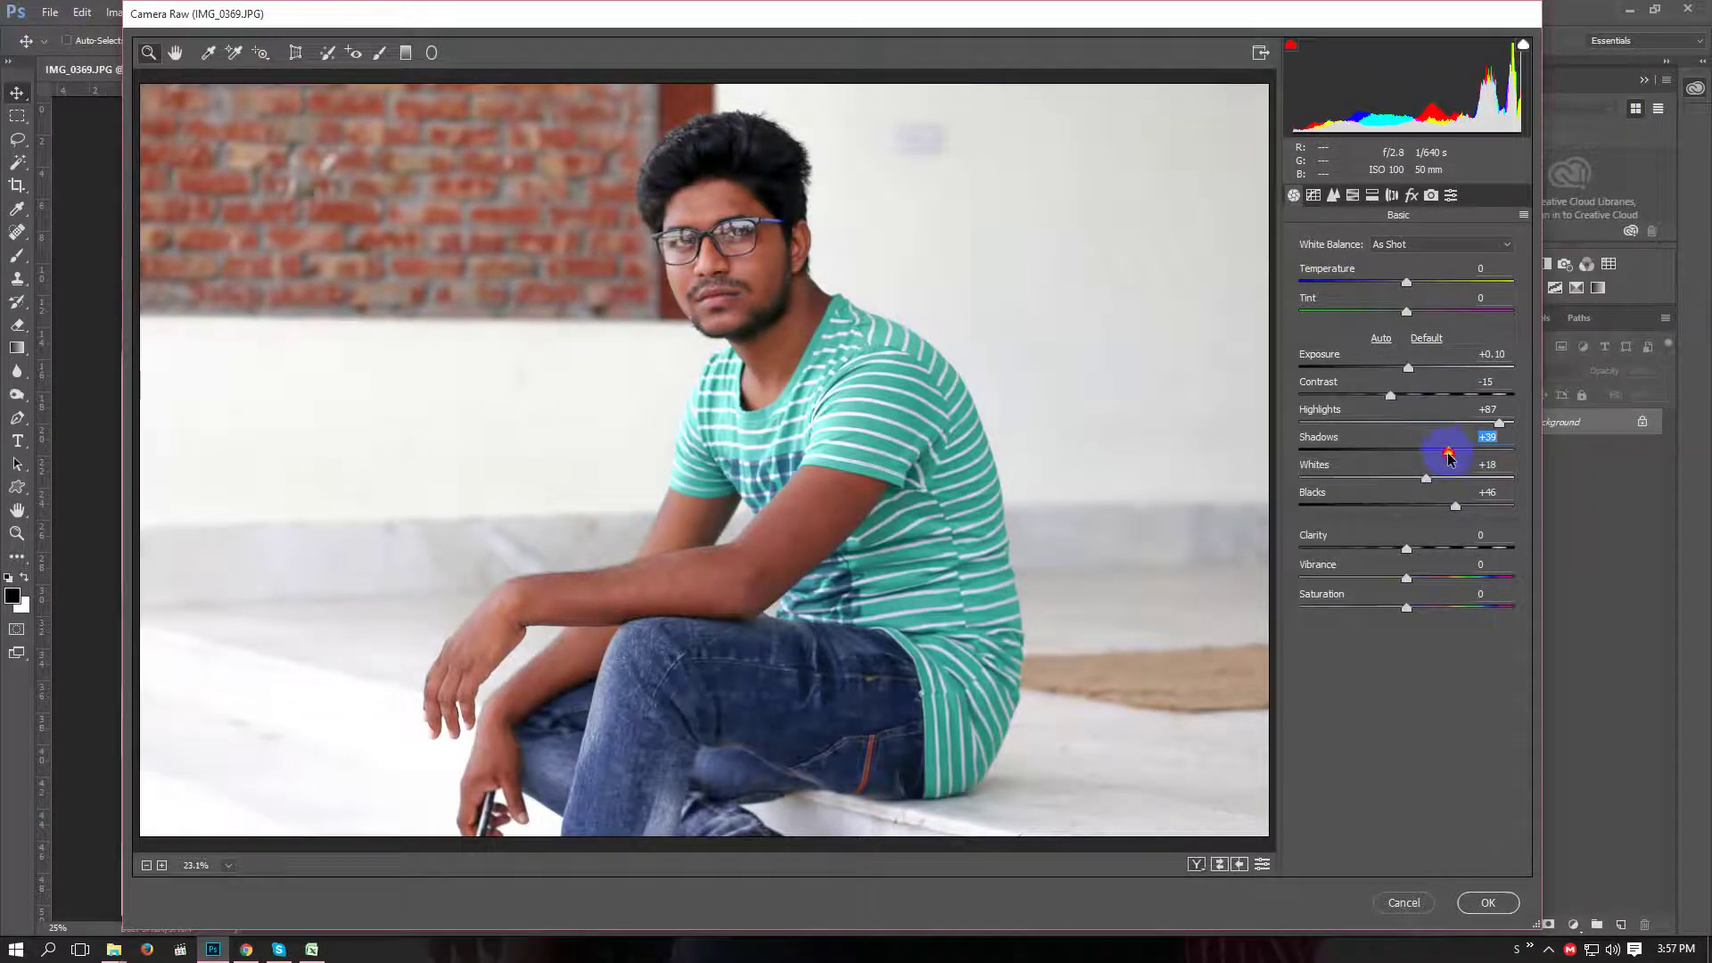
mouse_move(1448, 451)
mouse_down()
mouse_move(1455, 432)
mouse_move(1427, 431)
mouse_move(1442, 433)
mouse_up()
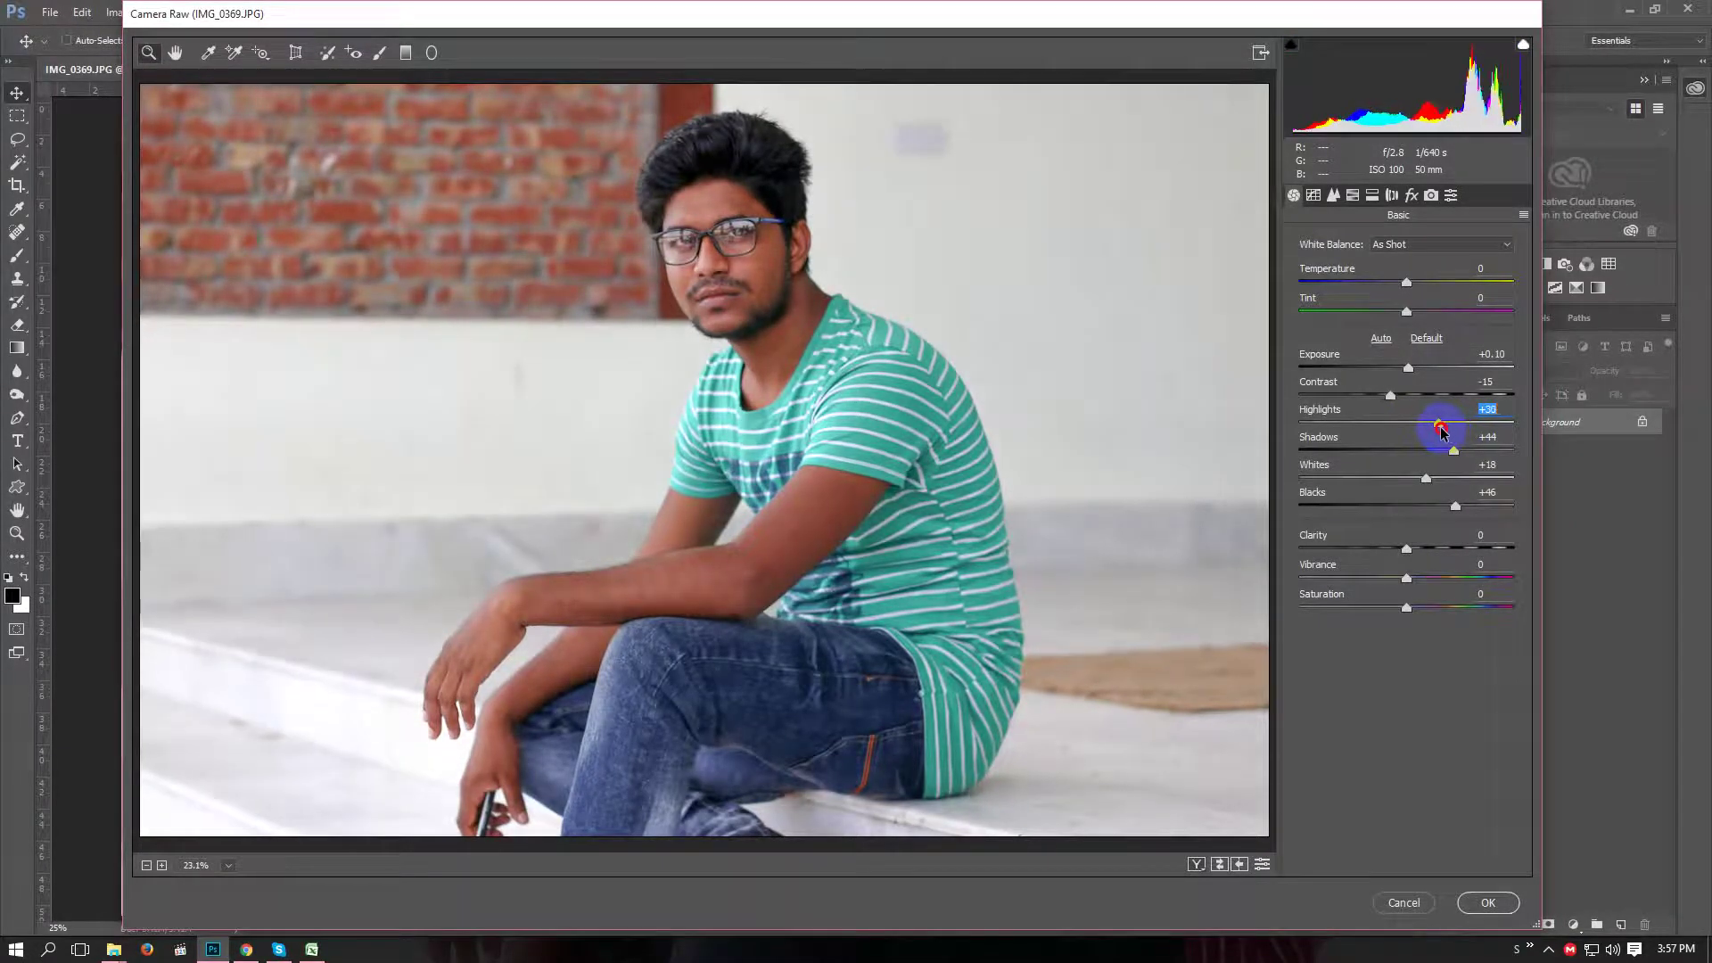
click(1489, 903)
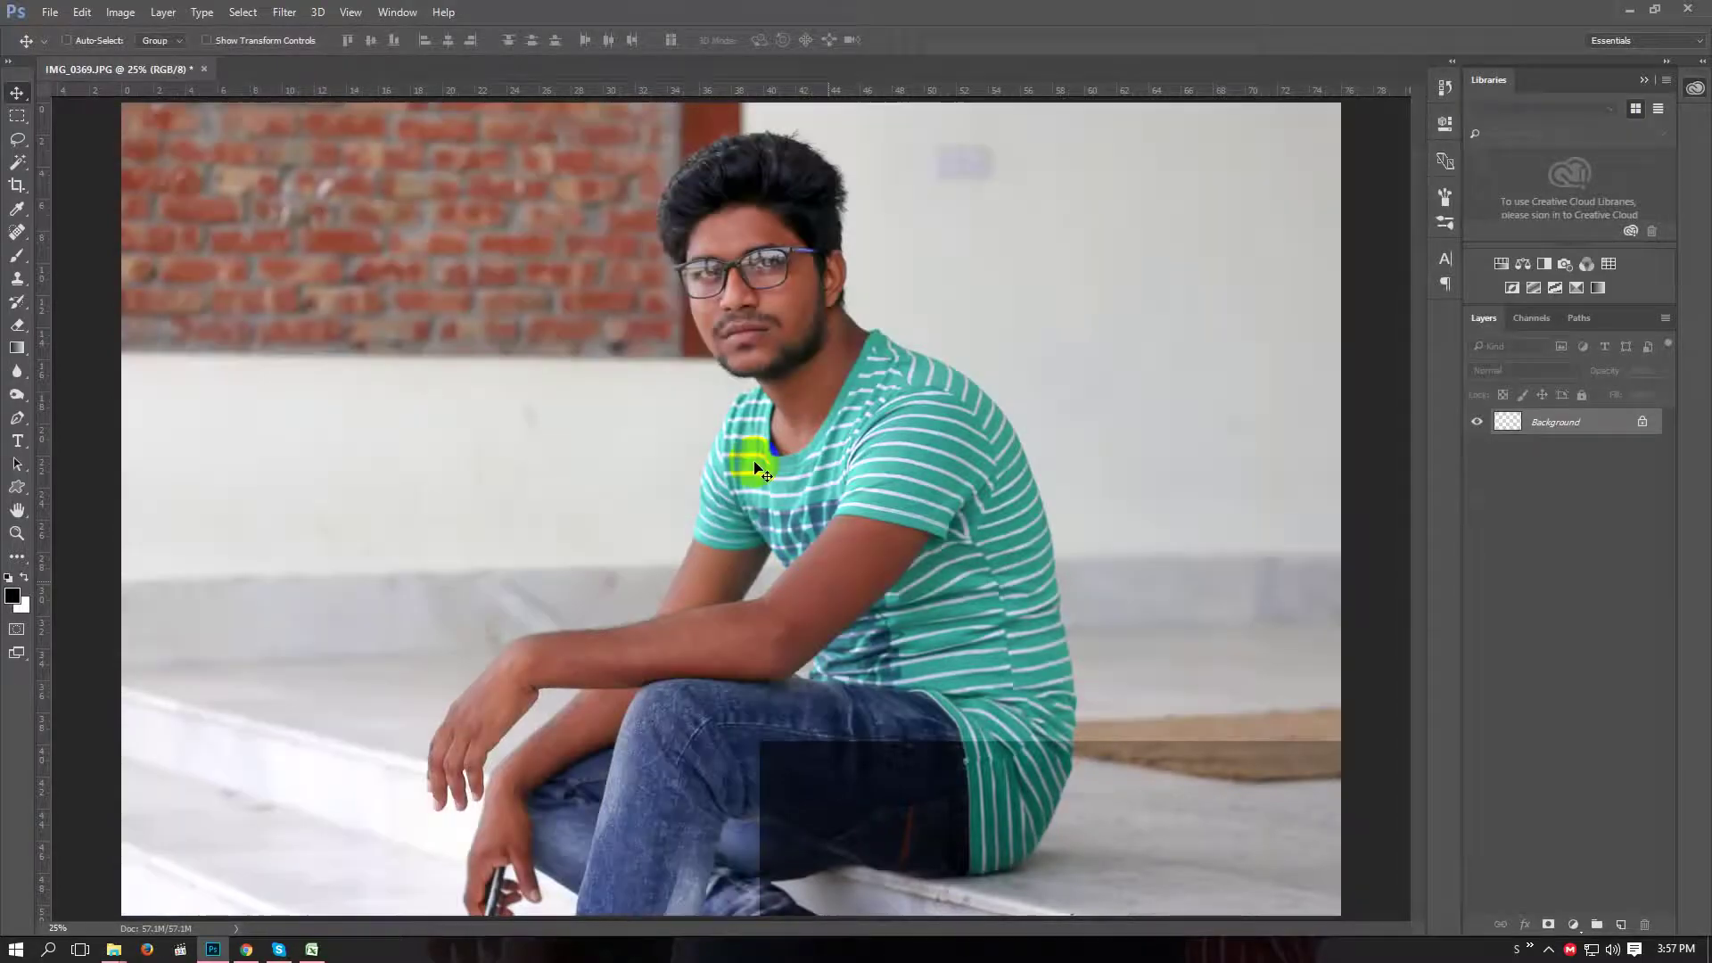
Open a Hue/Saturation adjustment and move its window off the subject.
click(125, 14)
click(389, 152)
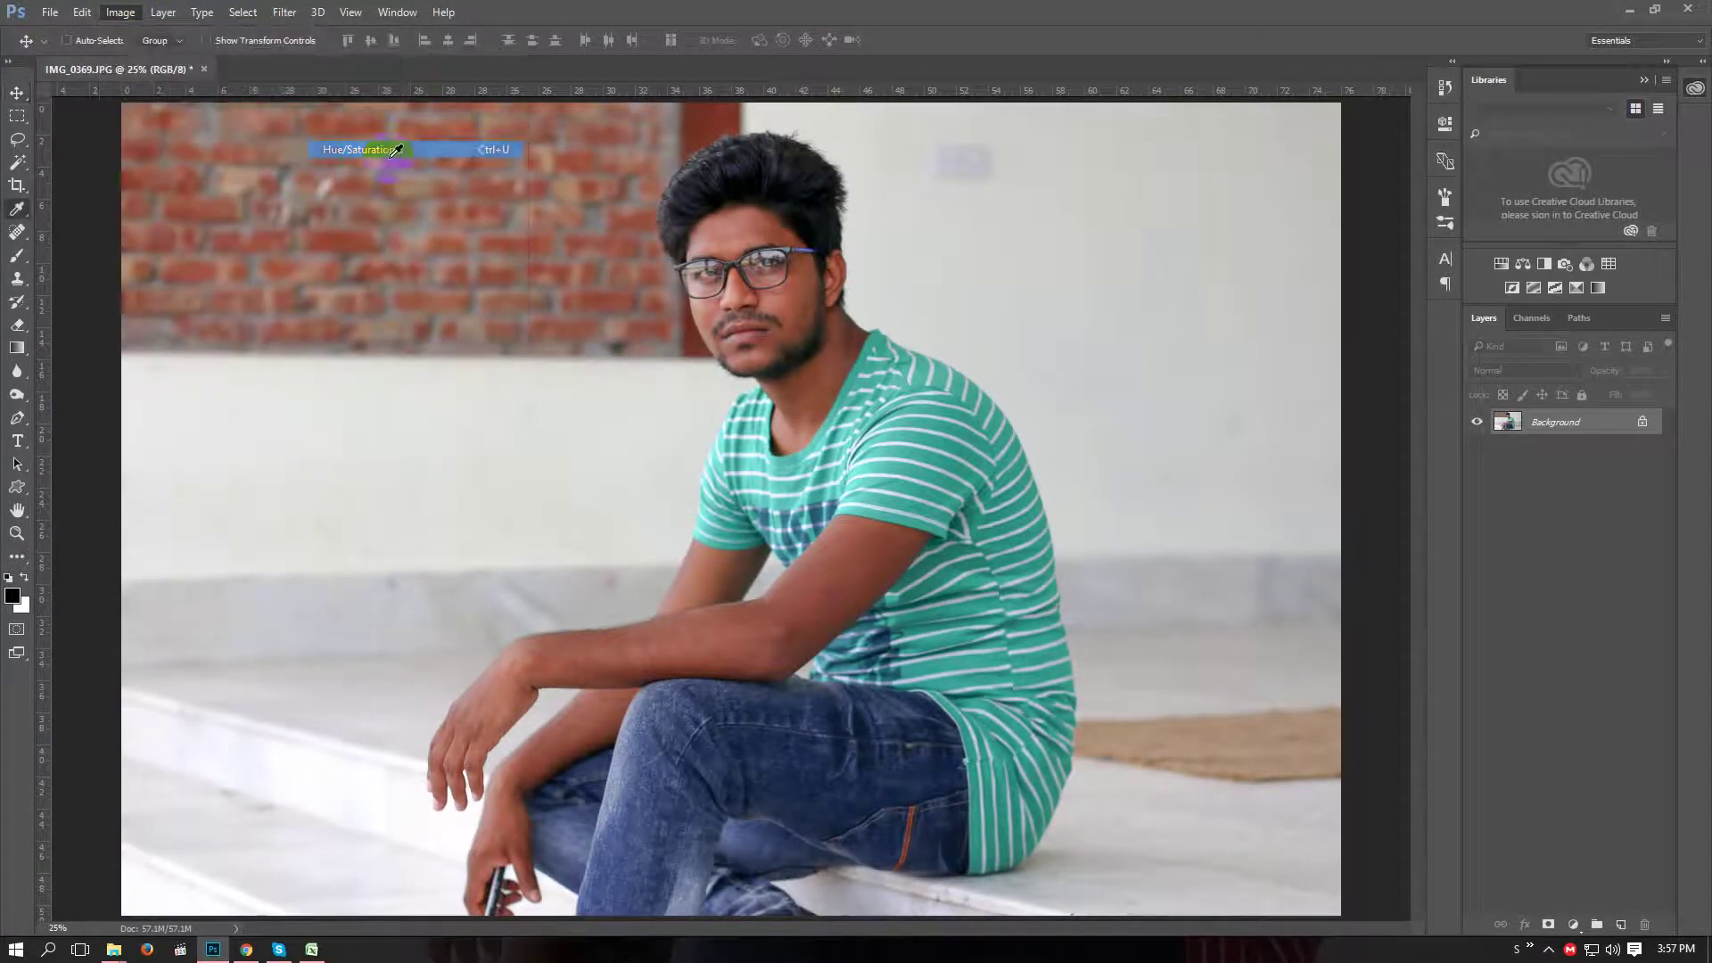
drag(1083, 161, 1170, 152)
click(1123, 188)
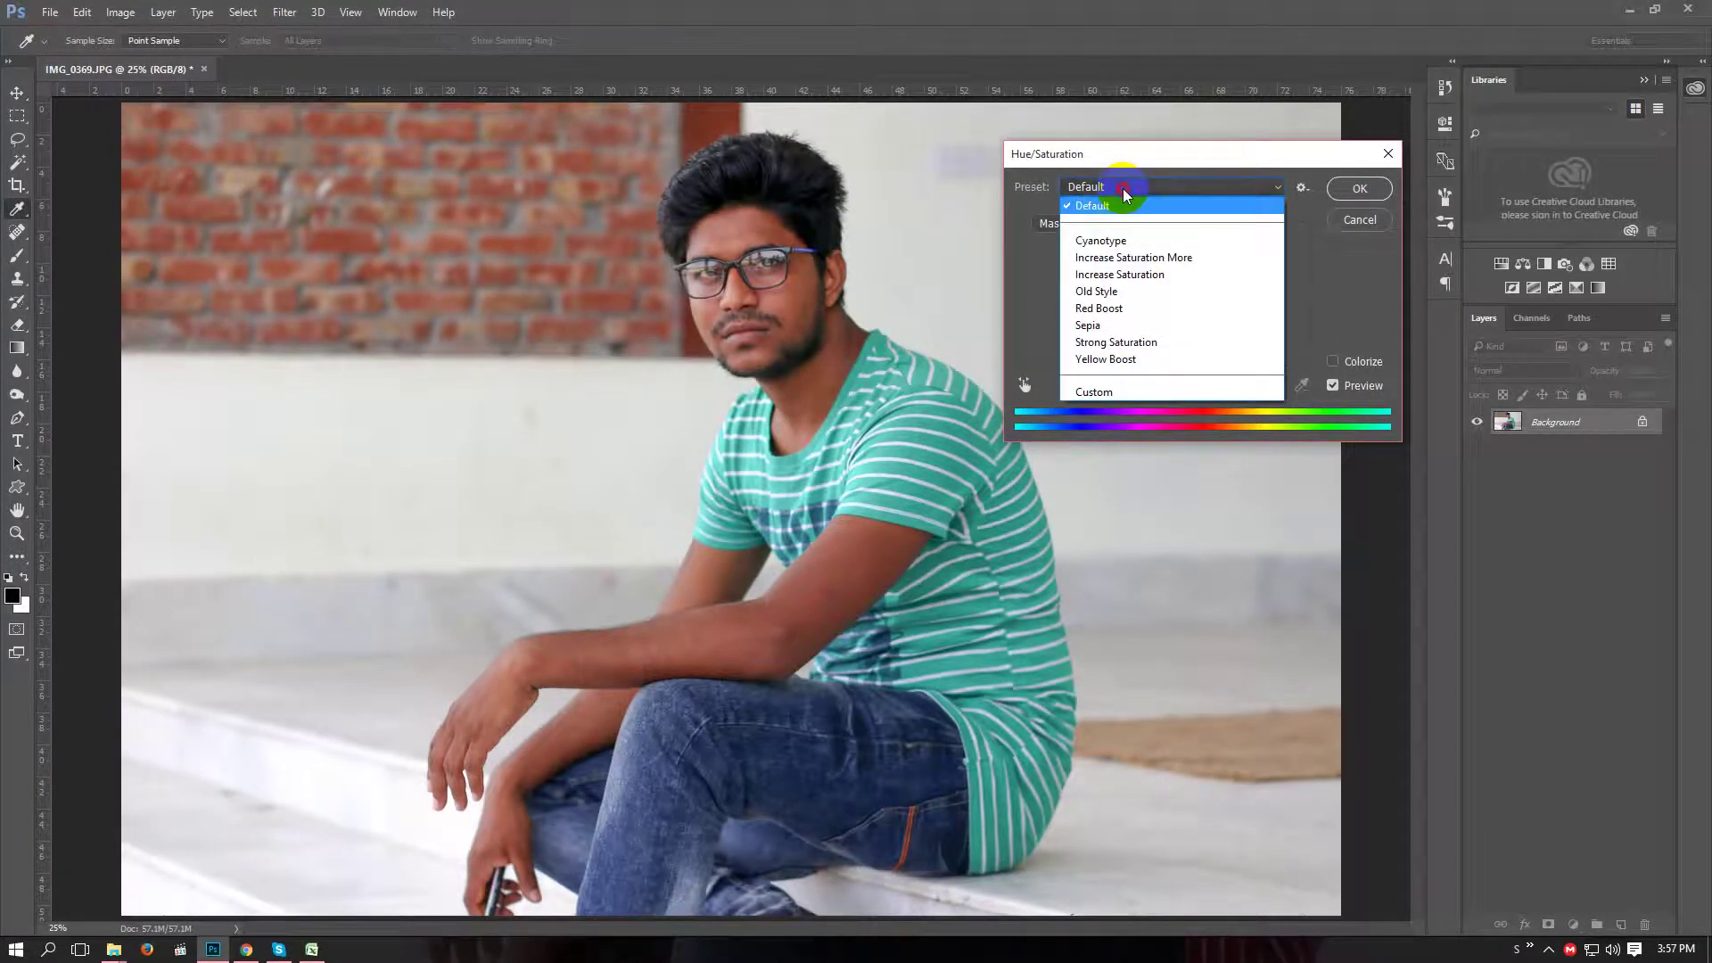
Adjust the Reds to Hue +4 and Lightness +11.
click(1082, 225)
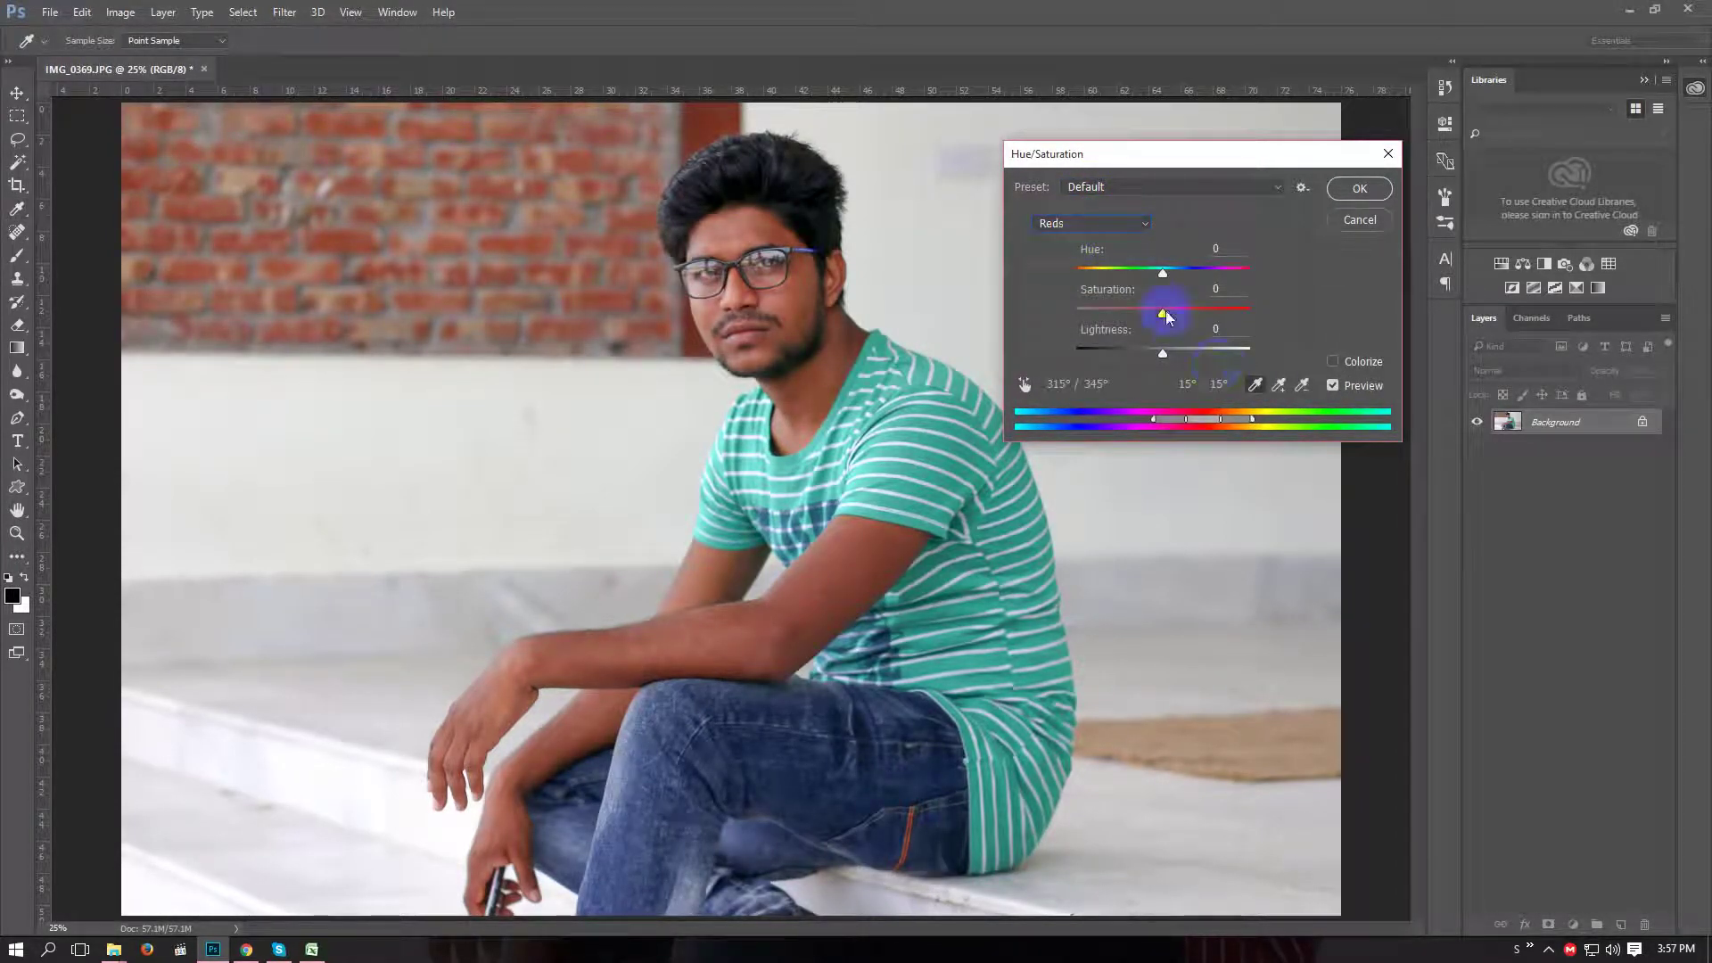
click(1163, 275)
click(1222, 249)
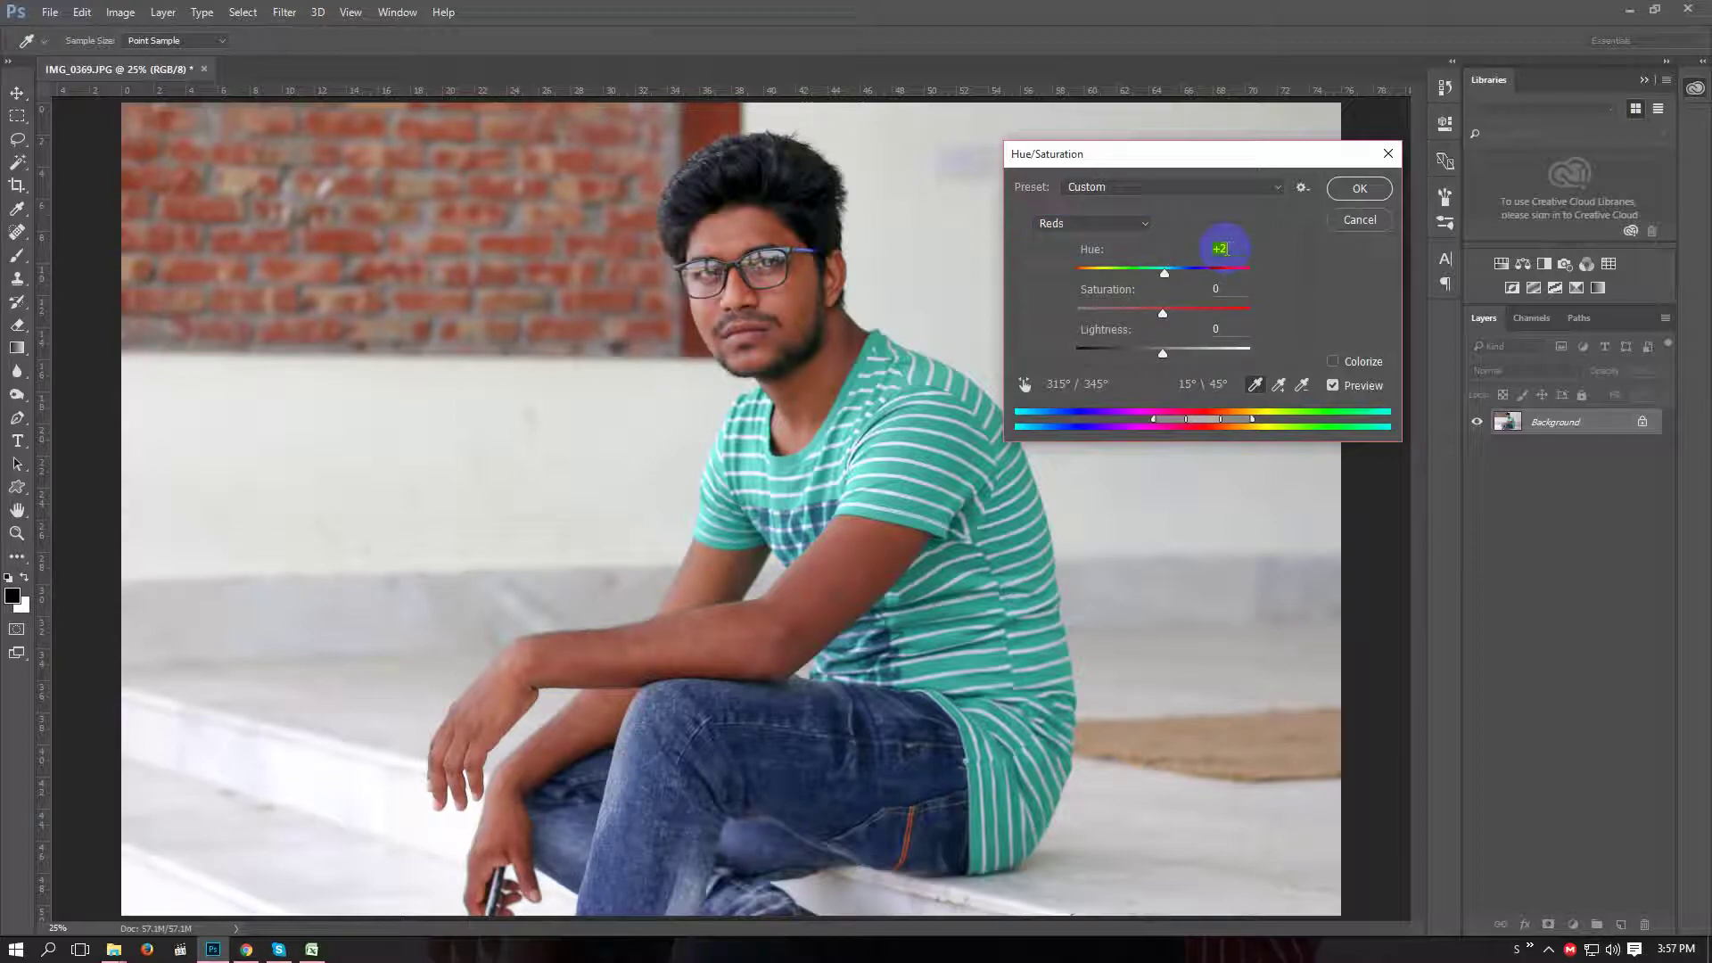
key(Up)
click(1221, 326)
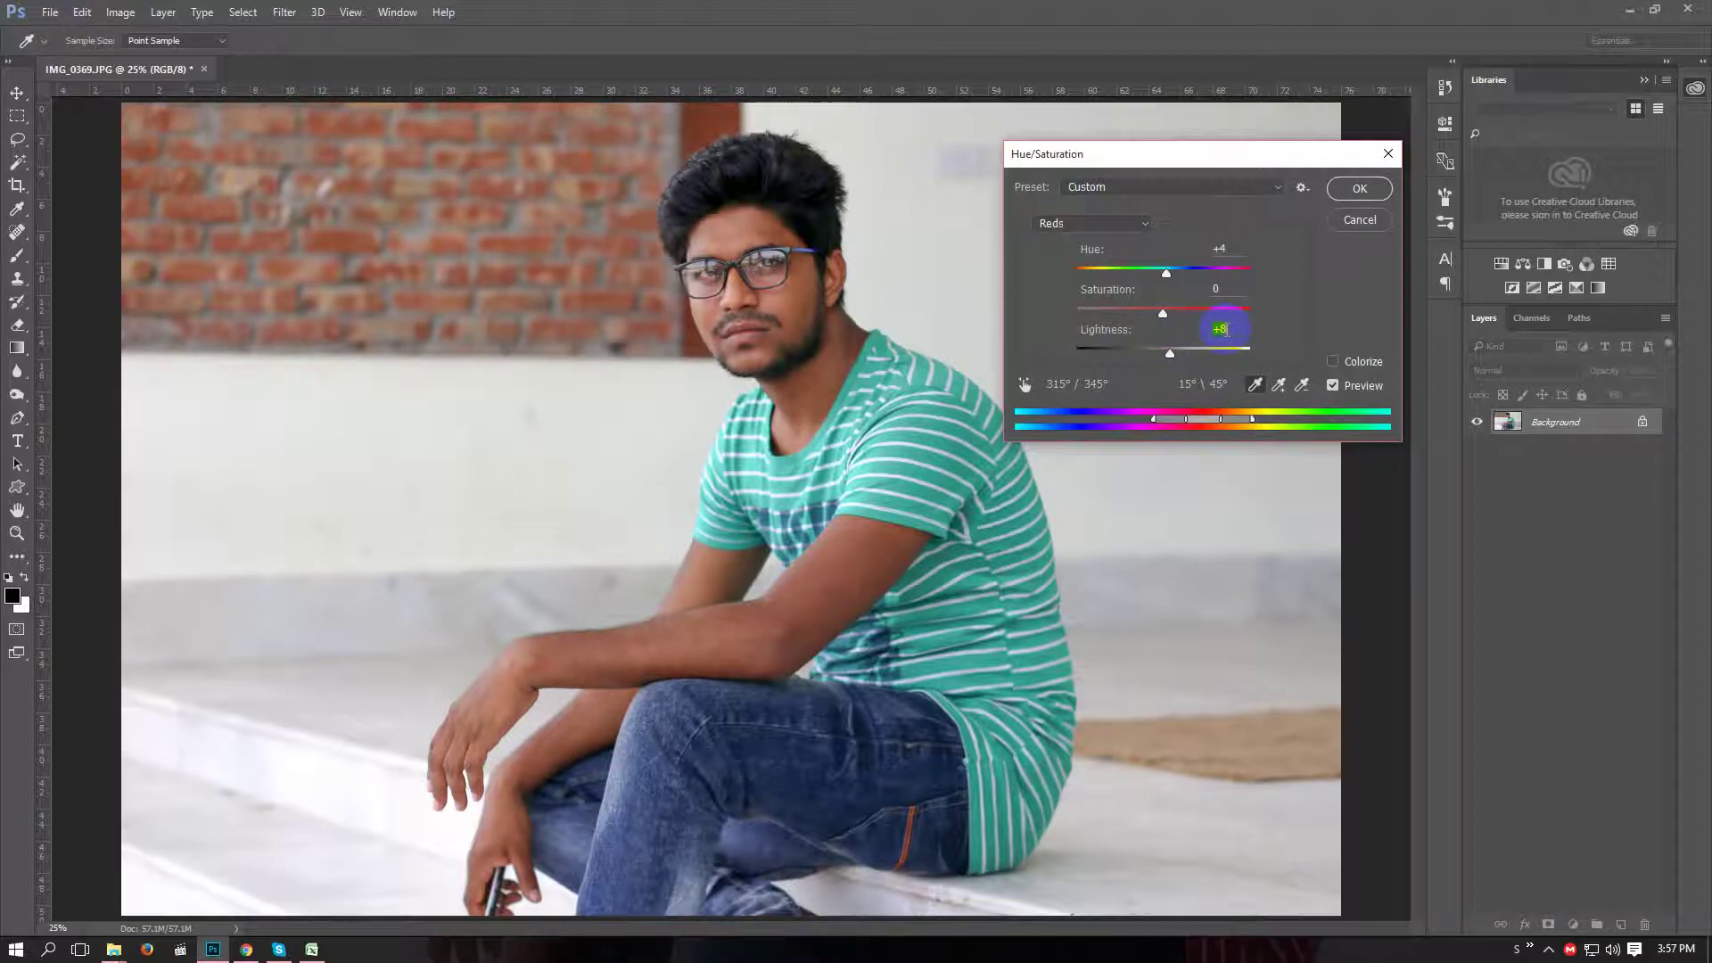
drag(1225, 329, 1255, 331)
click(1230, 289)
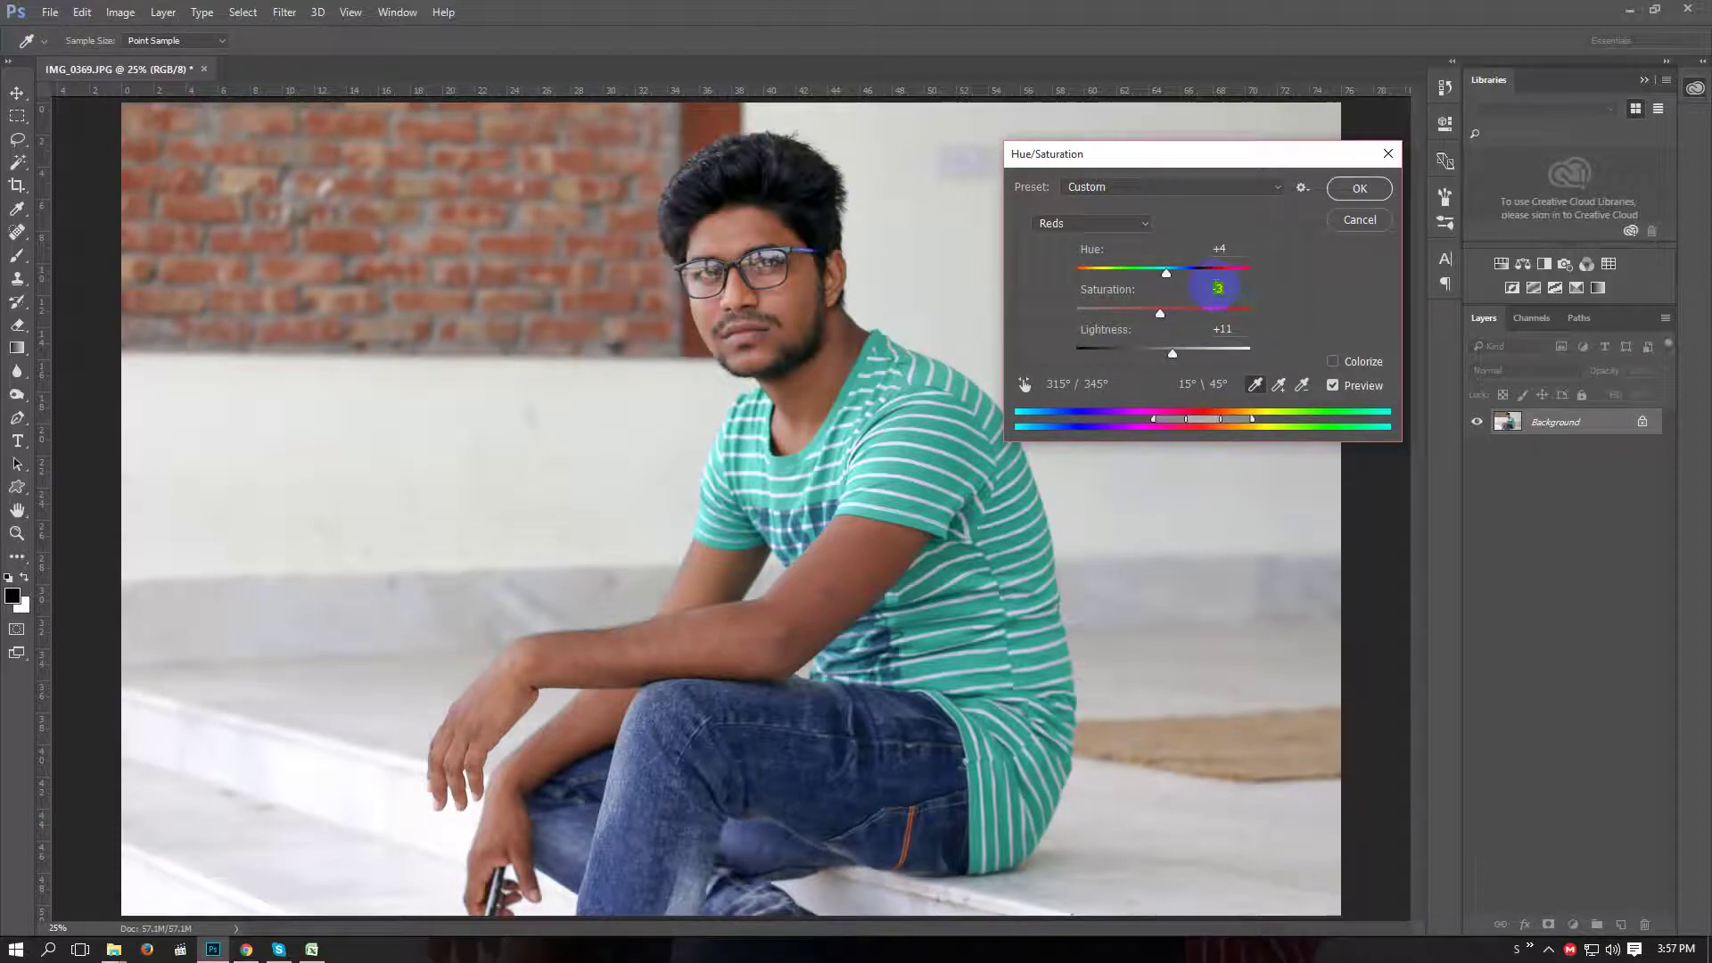
Set Yellows to Hue -4, Saturation +6 and Greens to Hue -6, Saturation +7.
click(1089, 224)
click(1081, 261)
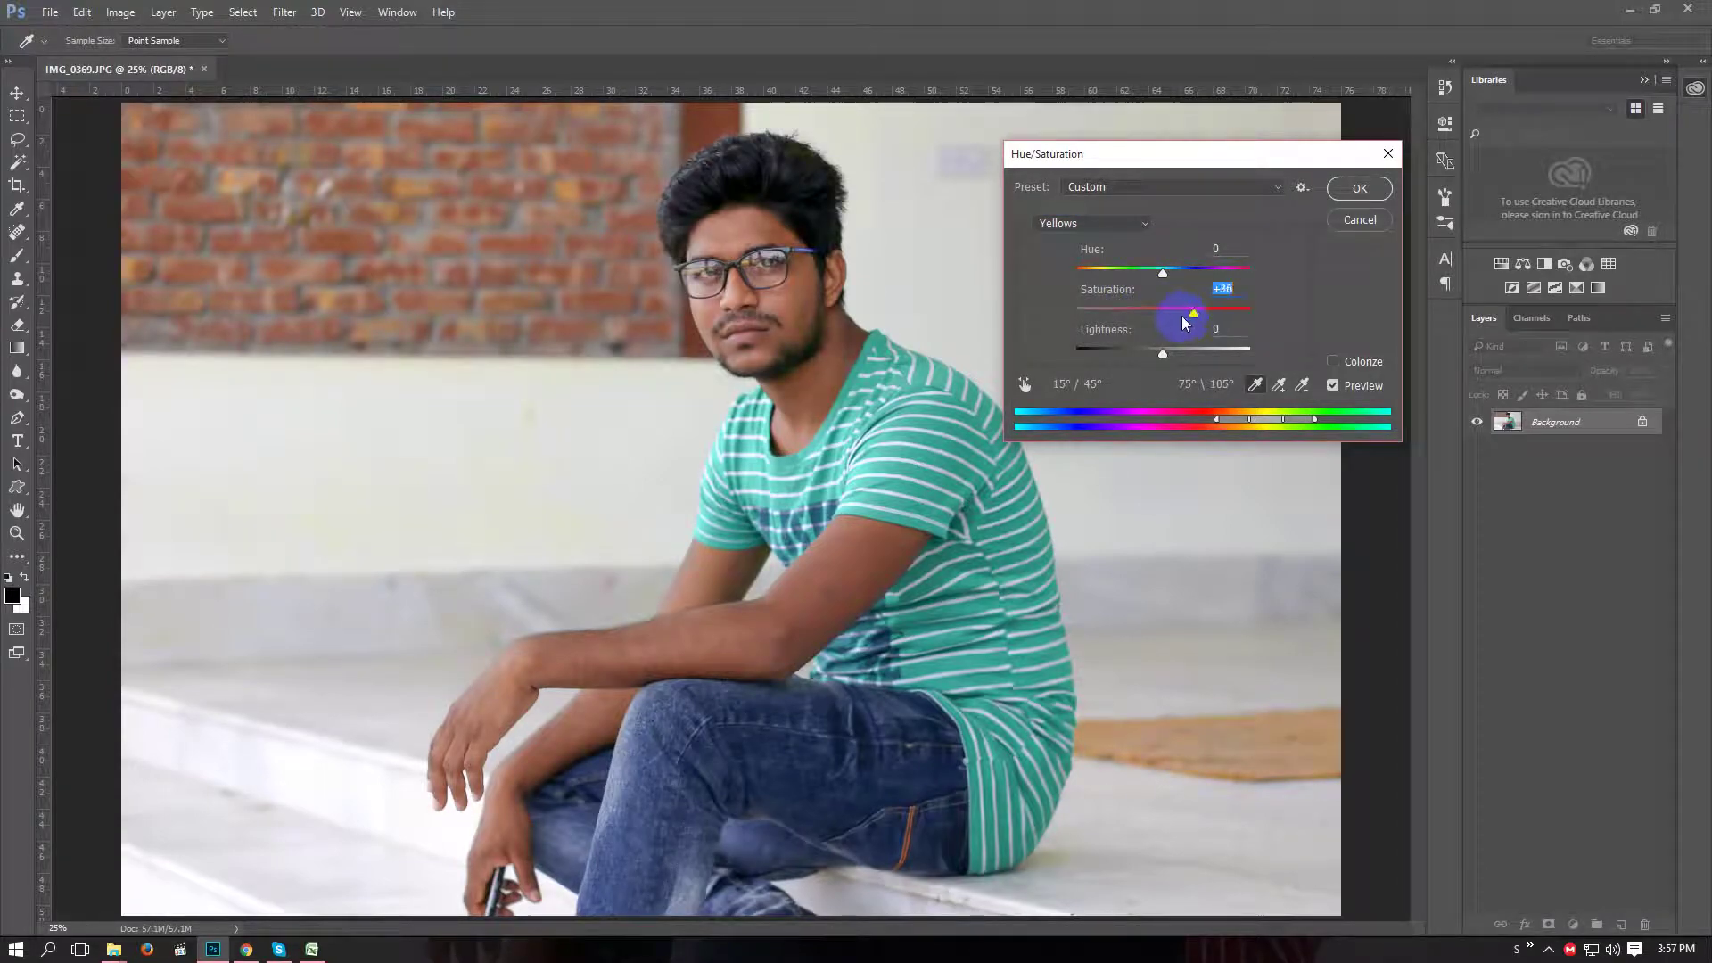
drag(1181, 315, 1162, 276)
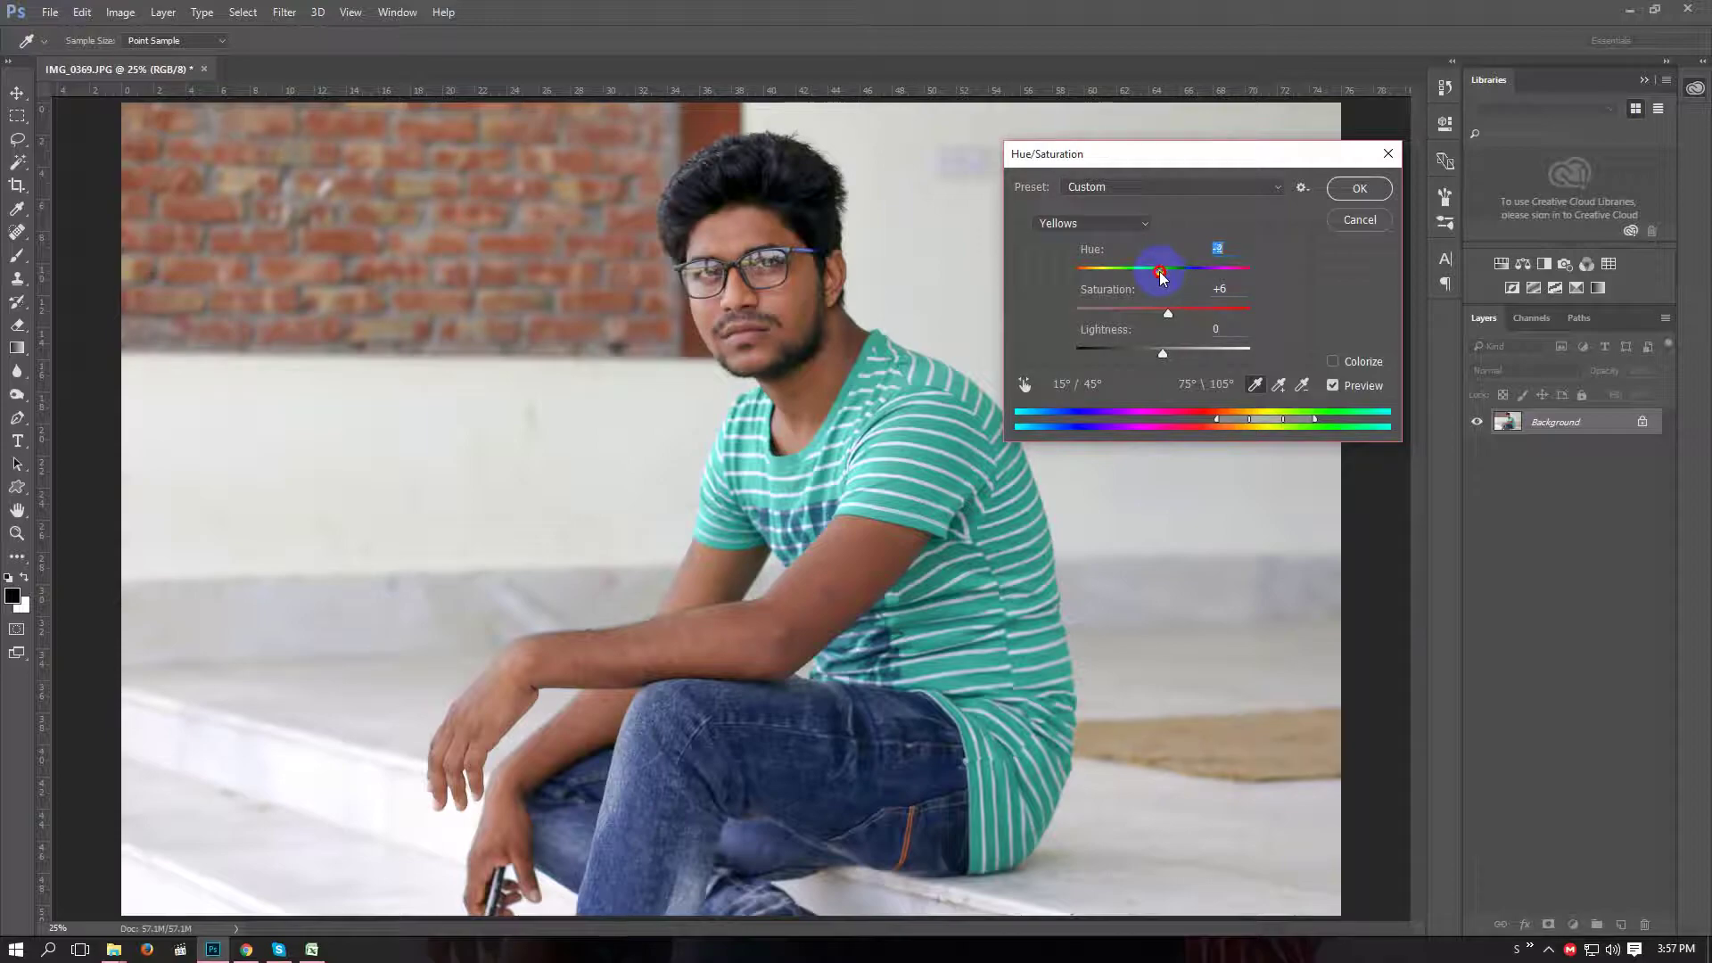
click(1091, 224)
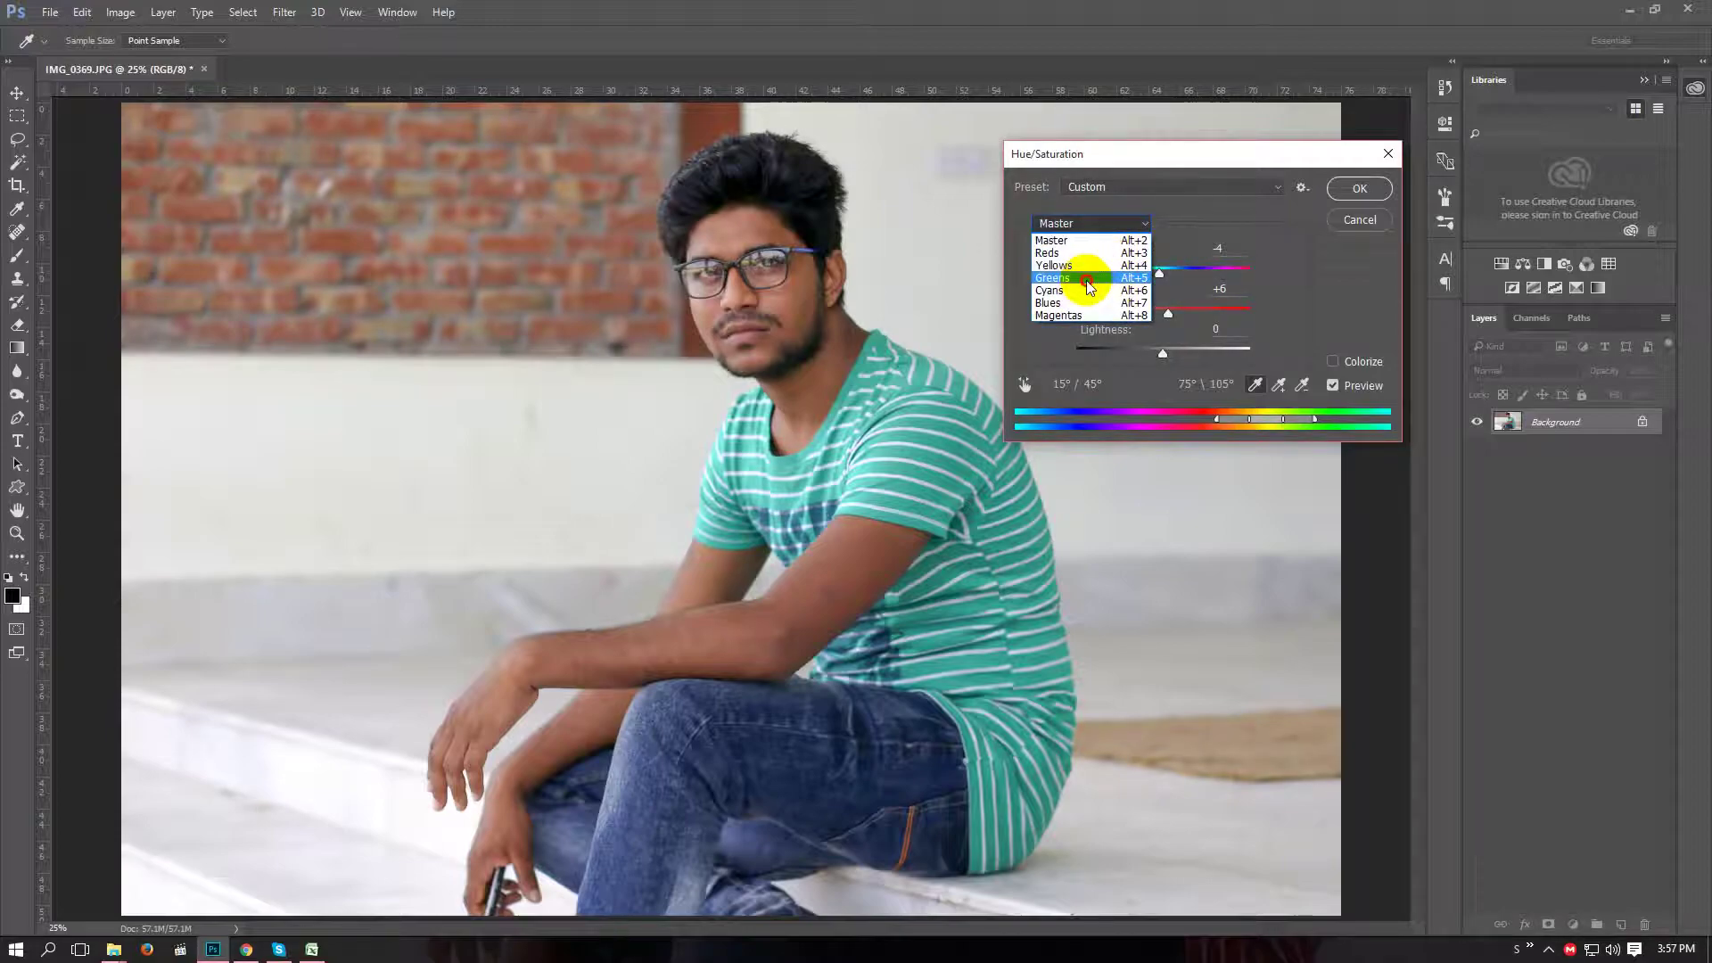
click(1086, 280)
mouse_move(1163, 313)
mouse_down()
mouse_move(1179, 323)
mouse_move(1142, 279)
mouse_move(1159, 278)
mouse_up()
click(1091, 224)
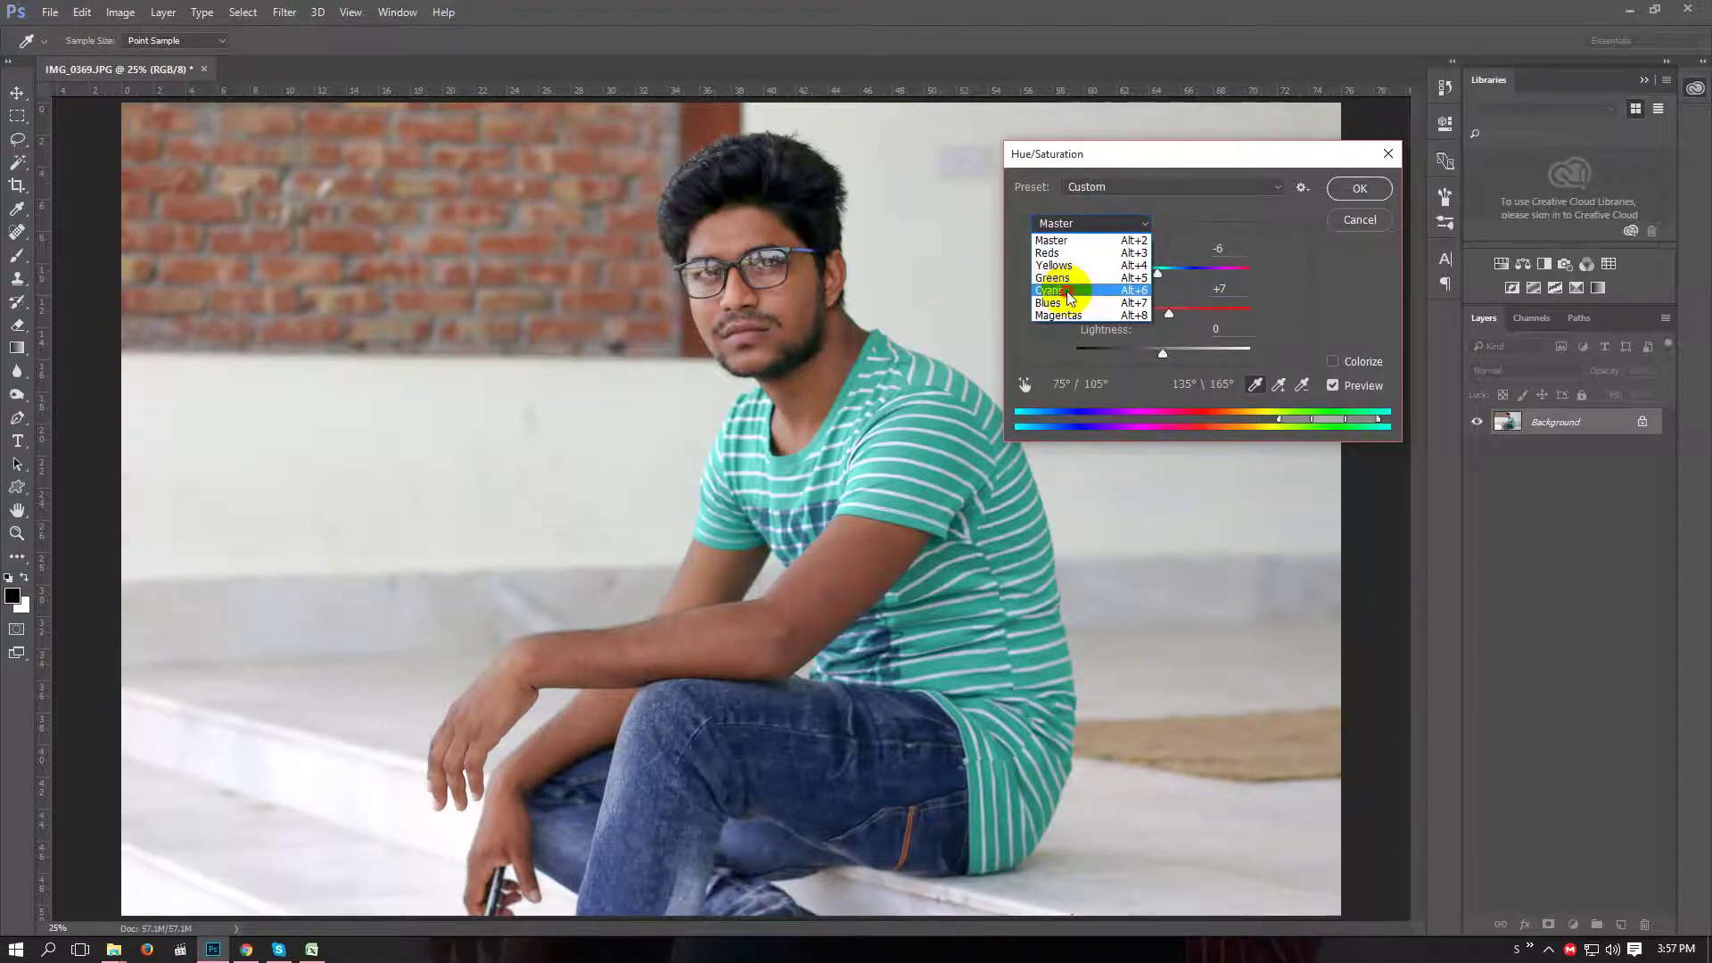
Set Cyans Lightness +12 and Blues Saturation -28, Lightness +32, then apply Hue/Saturation.
click(1069, 292)
mouse_move(1191, 315)
mouse_down()
mouse_move(1090, 271)
mouse_move(1236, 288)
mouse_up()
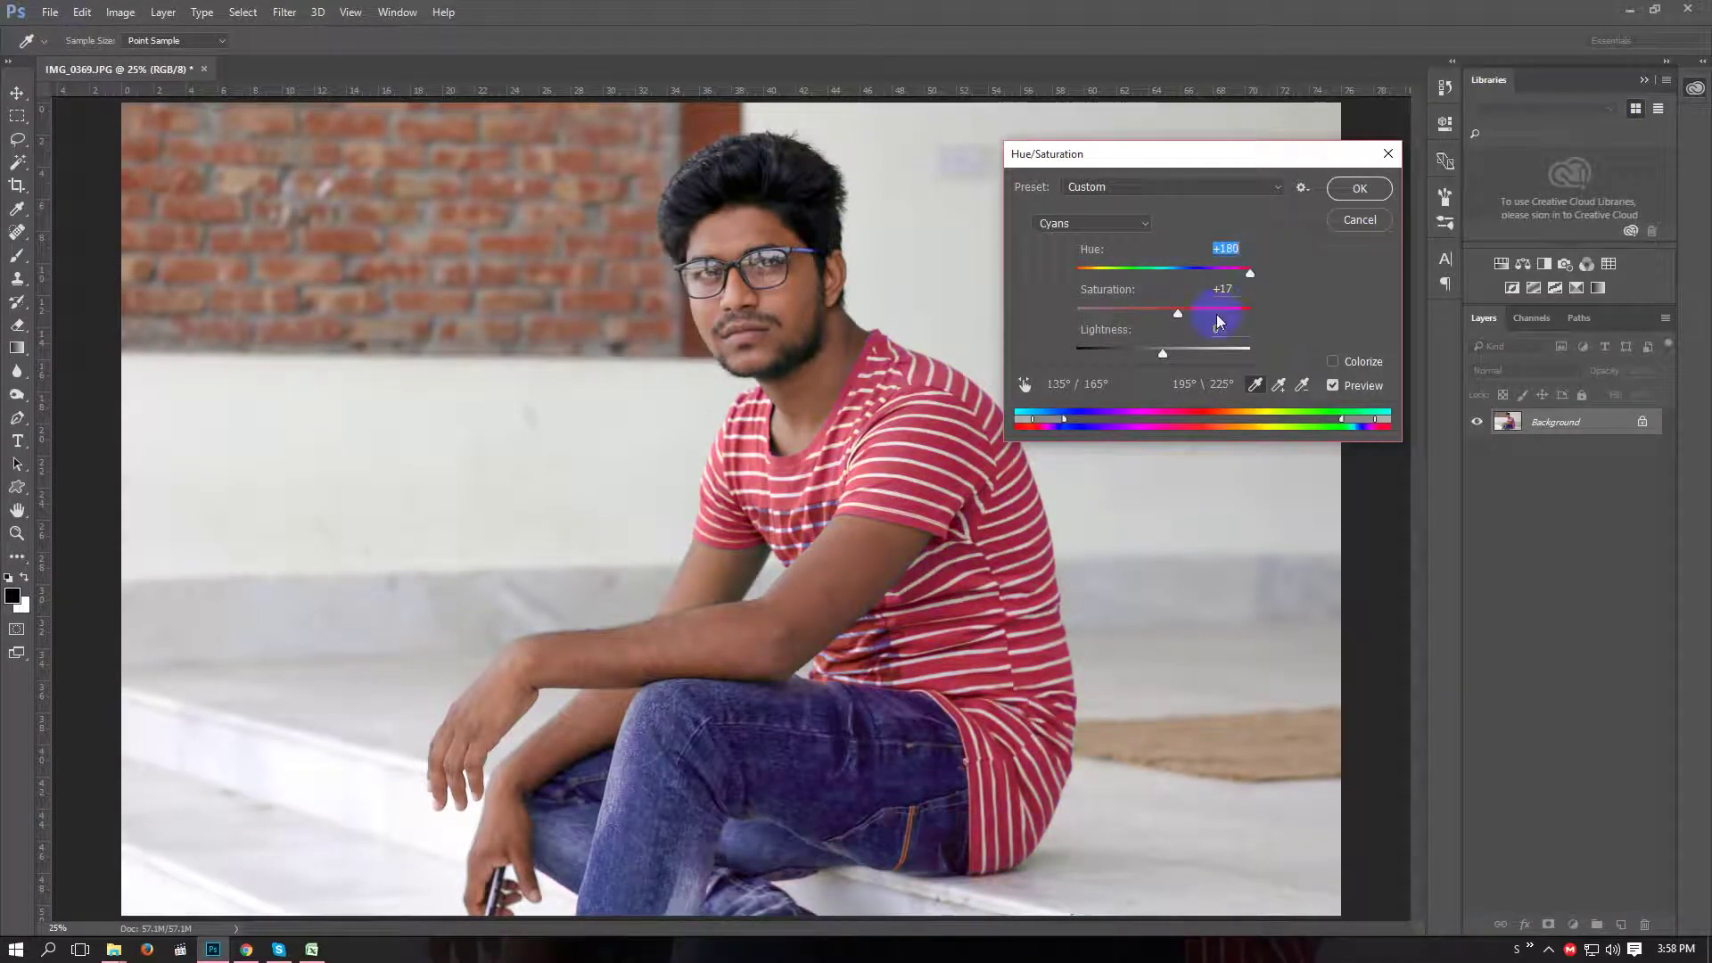
mouse_move(1162, 356)
mouse_down()
mouse_move(1181, 359)
mouse_move(1185, 313)
mouse_up()
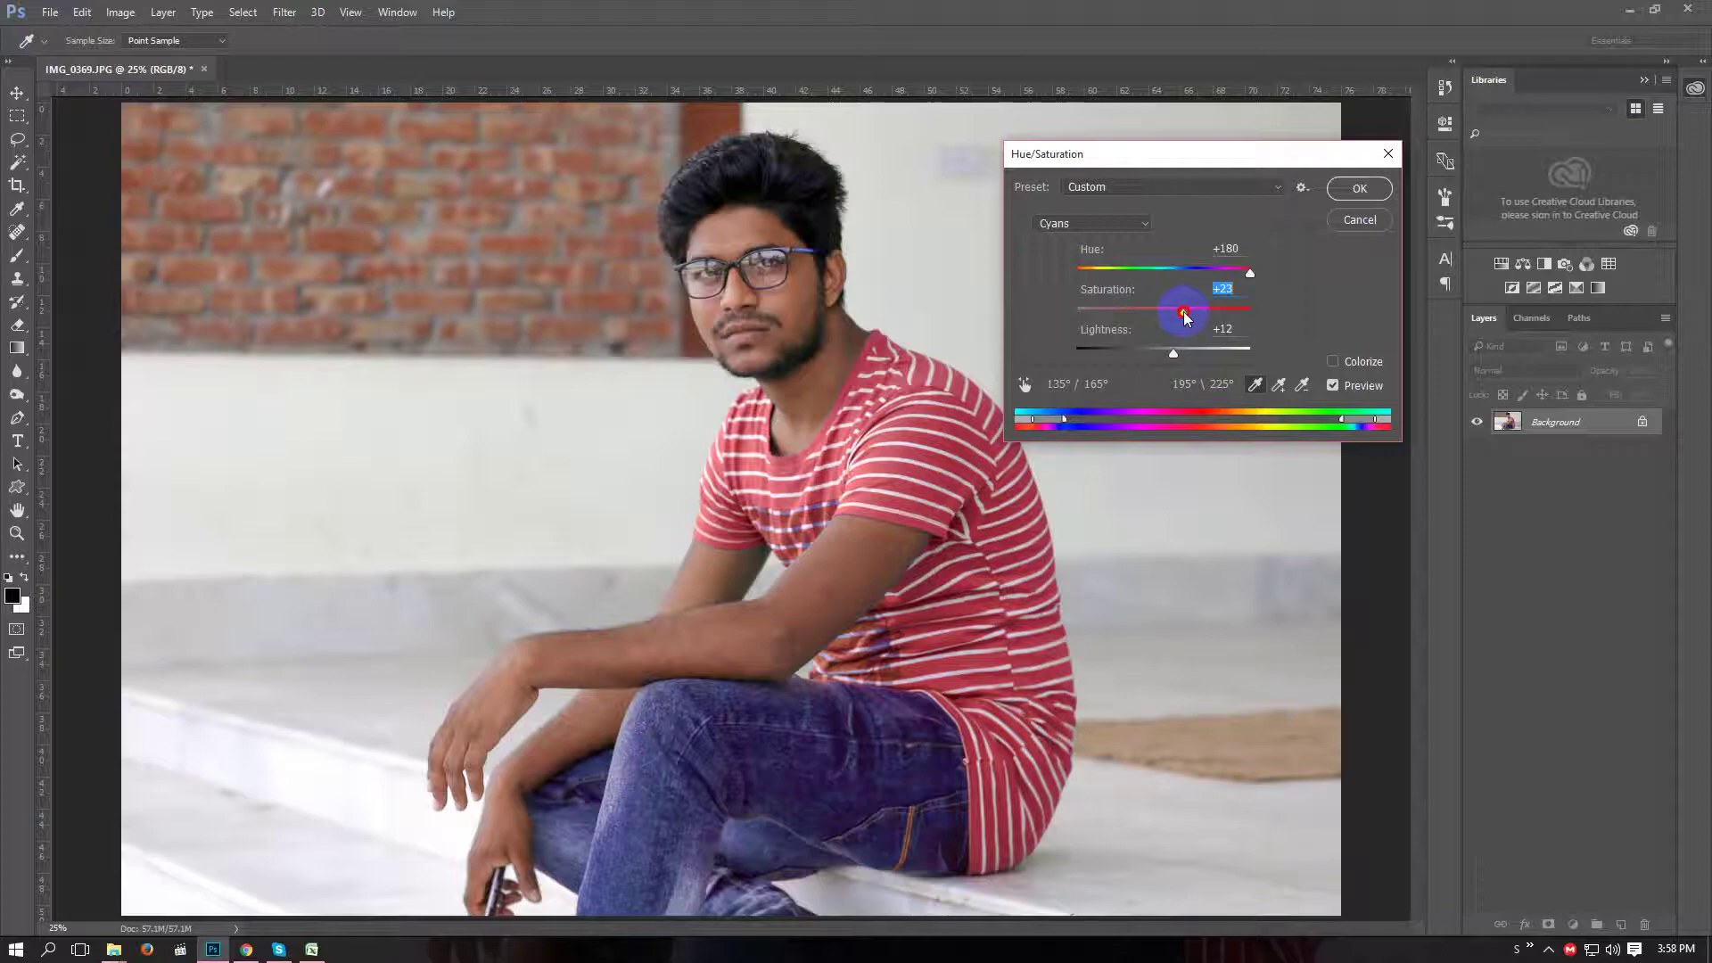
click(1092, 223)
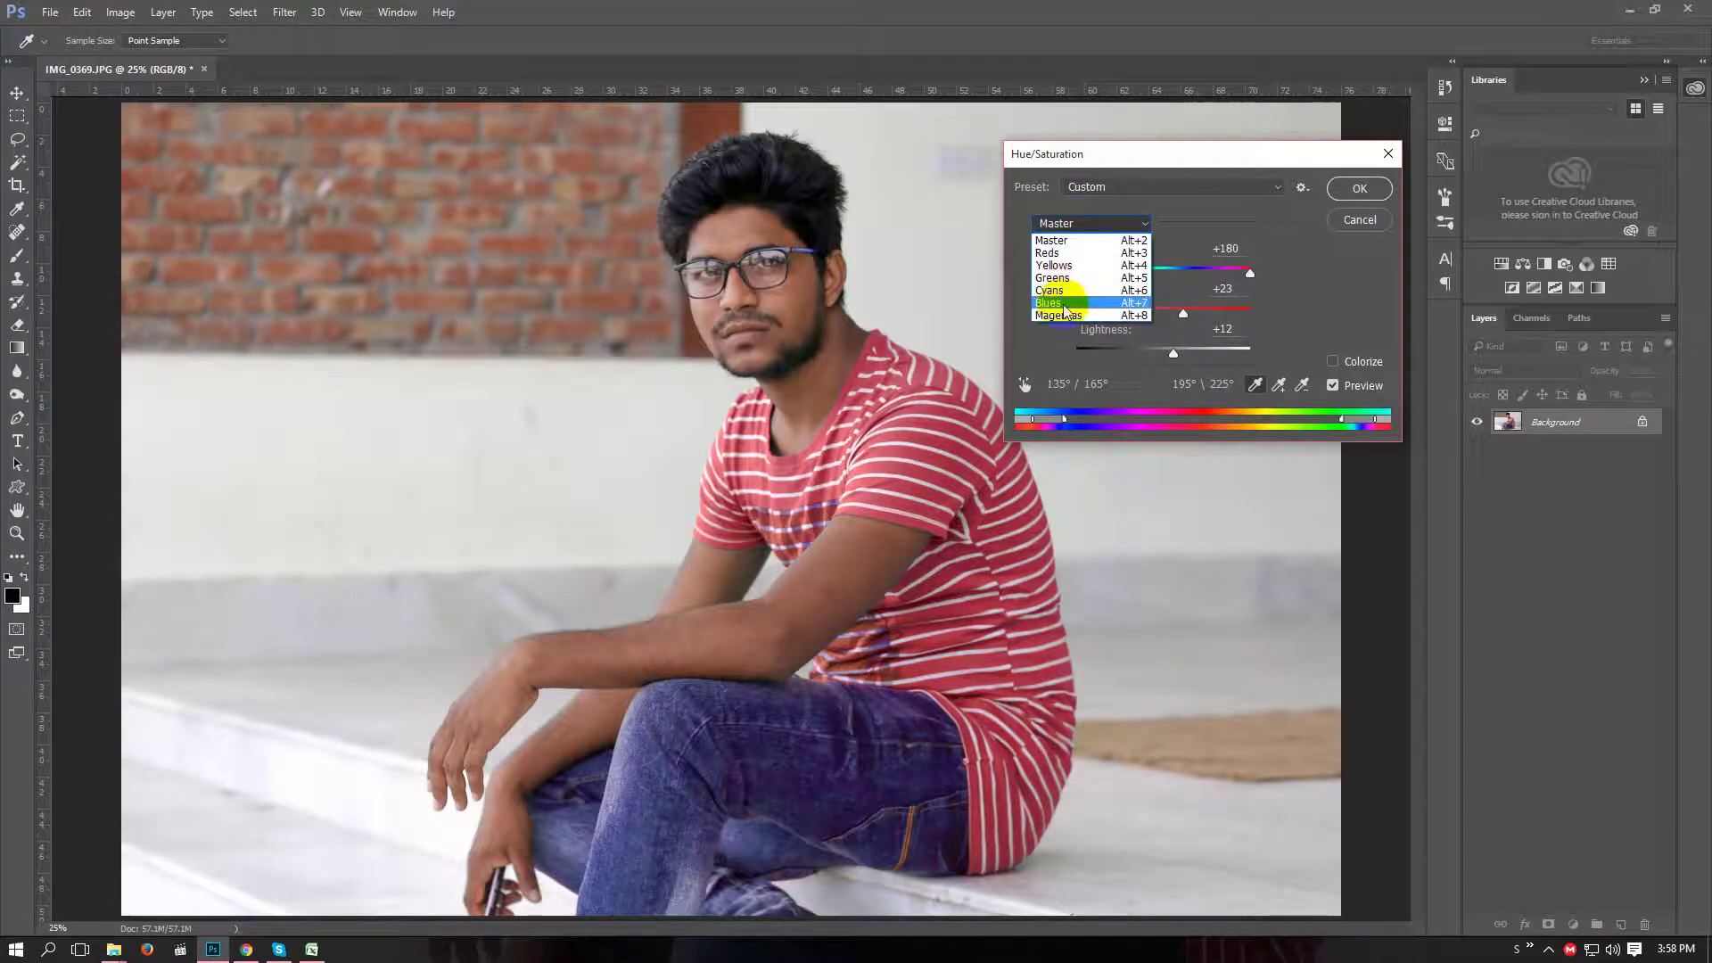
click(1070, 279)
mouse_move(1164, 323)
mouse_down()
mouse_move(1150, 322)
mouse_move(1192, 356)
mouse_up()
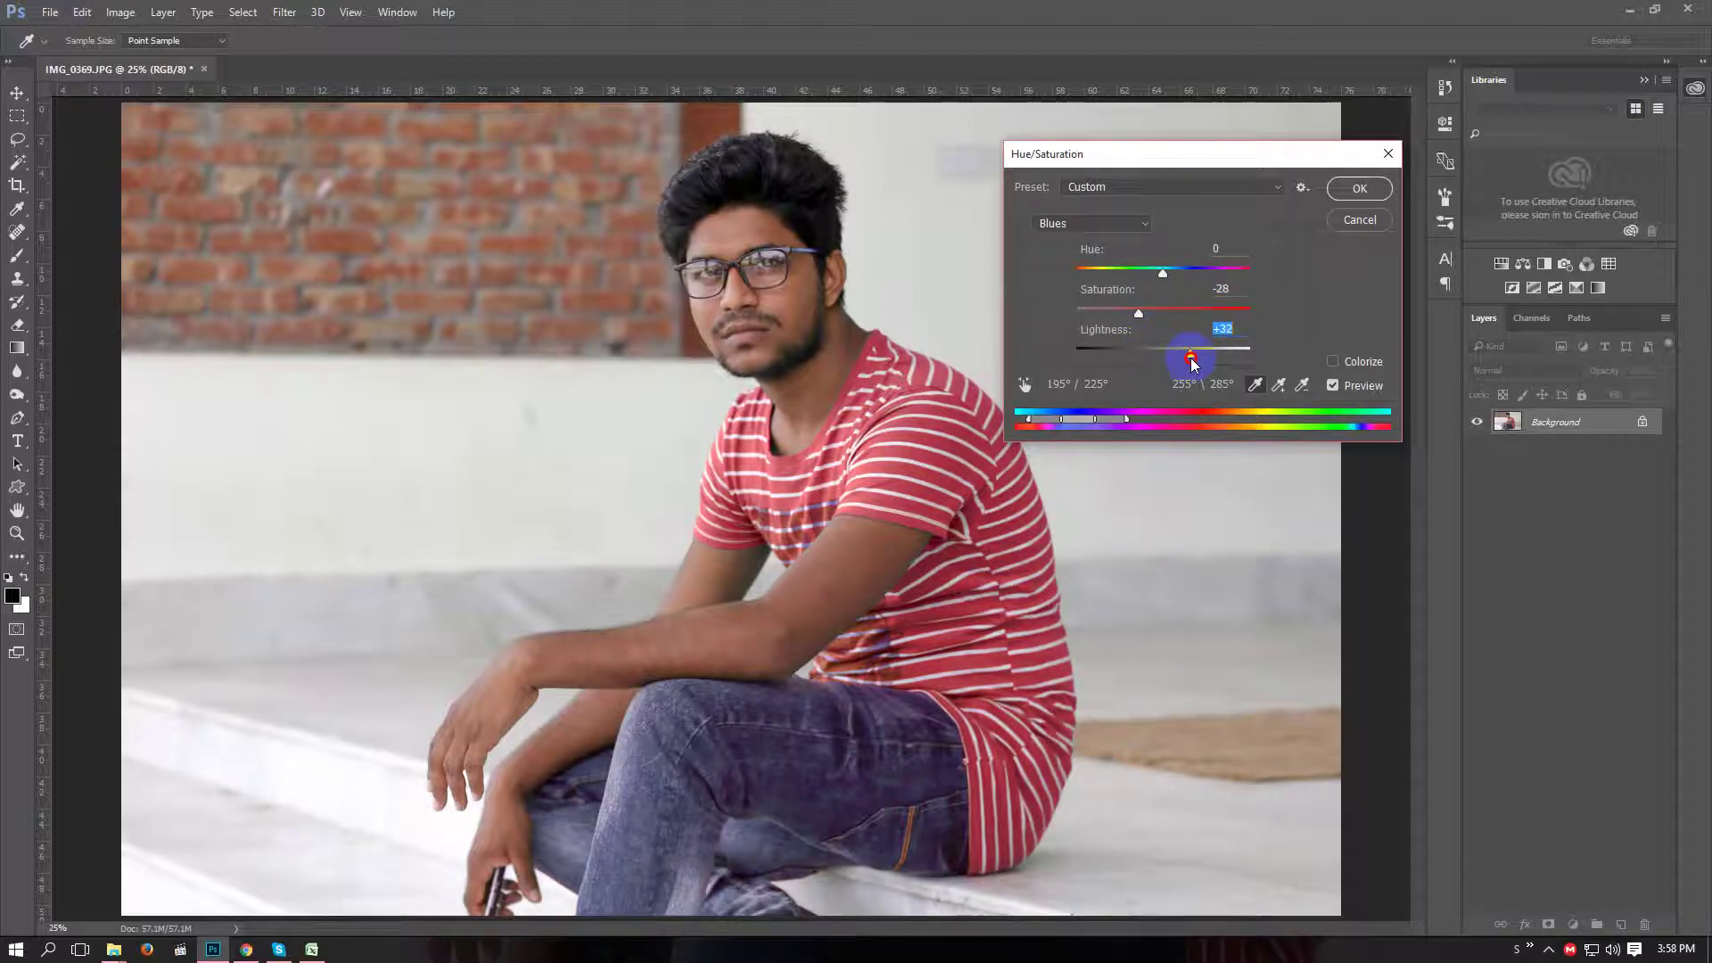
click(1359, 188)
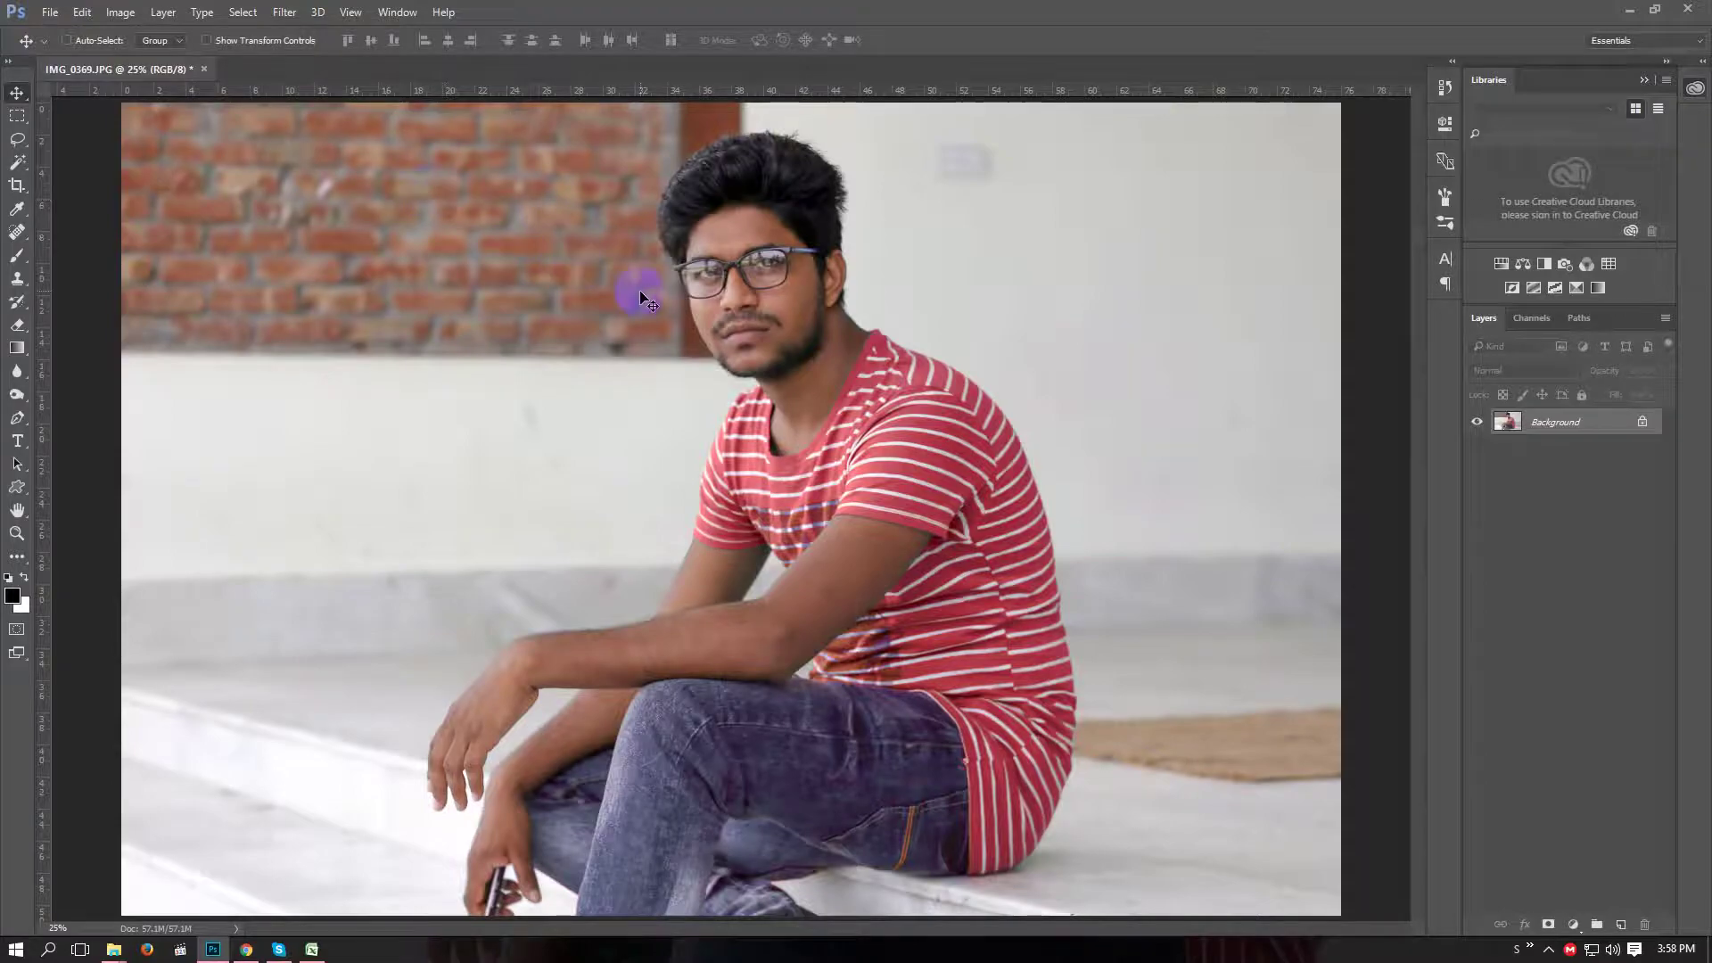
Apply Imagenomic Noiseware with default settings, then zoom to 100% on the face.
key(ctrl+plus)
key(ctrl+plus)
scroll(814, 343, up, 3)
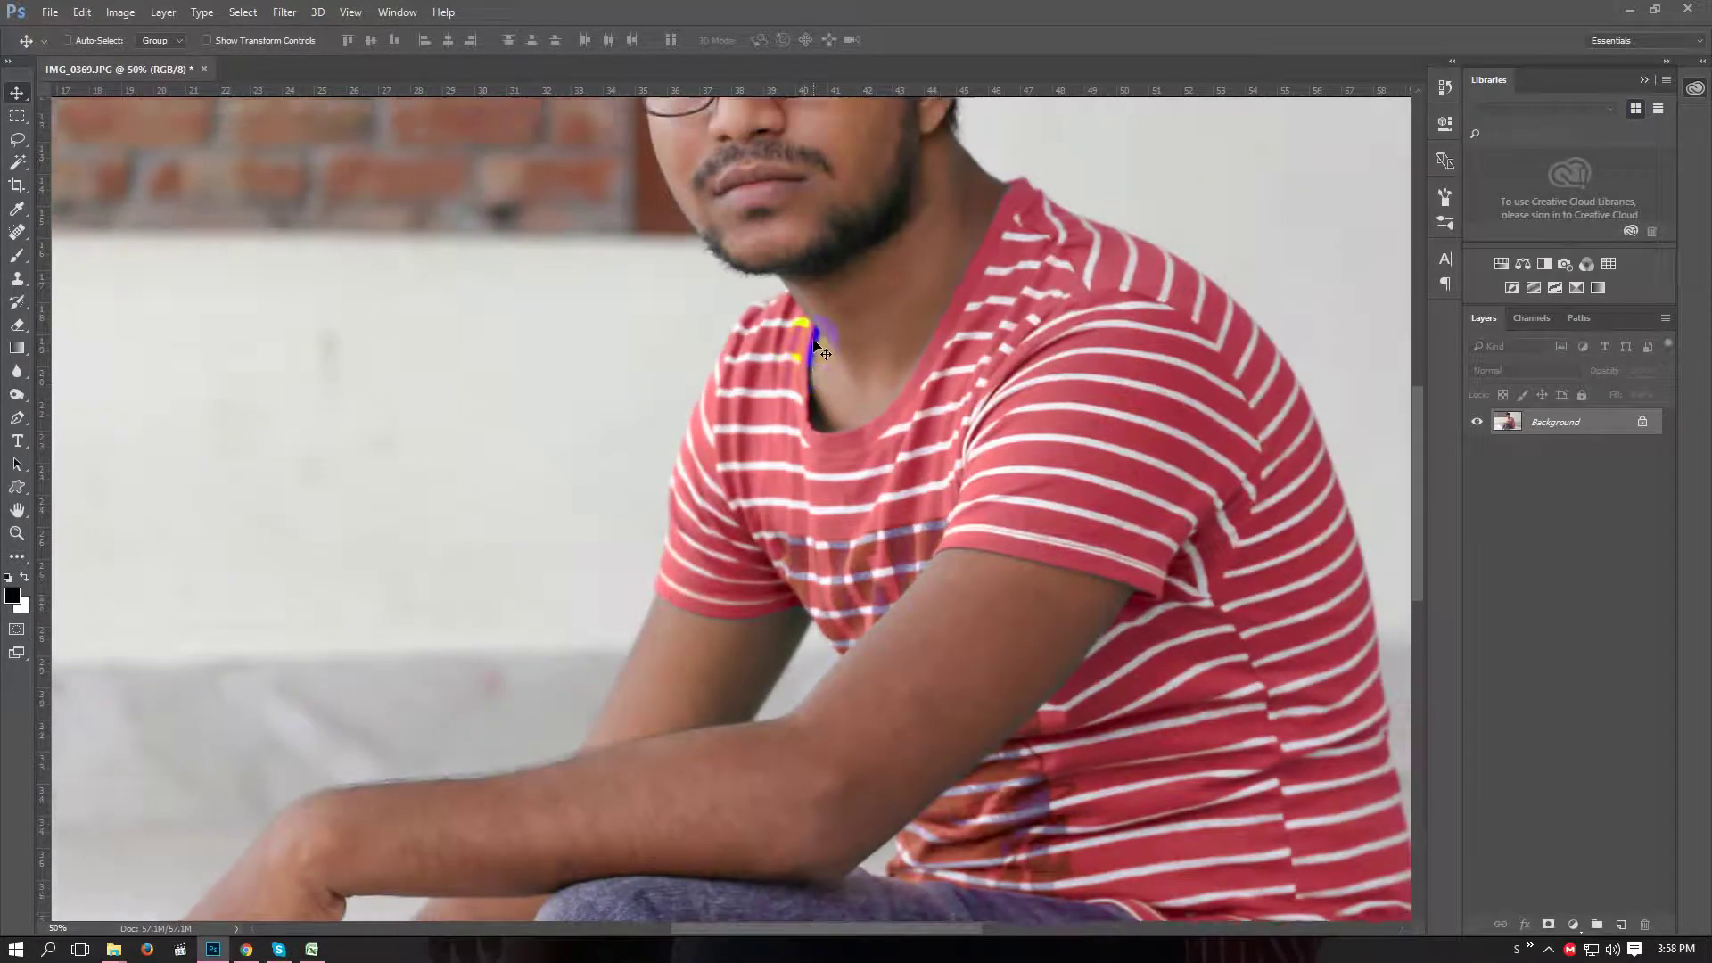
scroll(813, 343, up, 1)
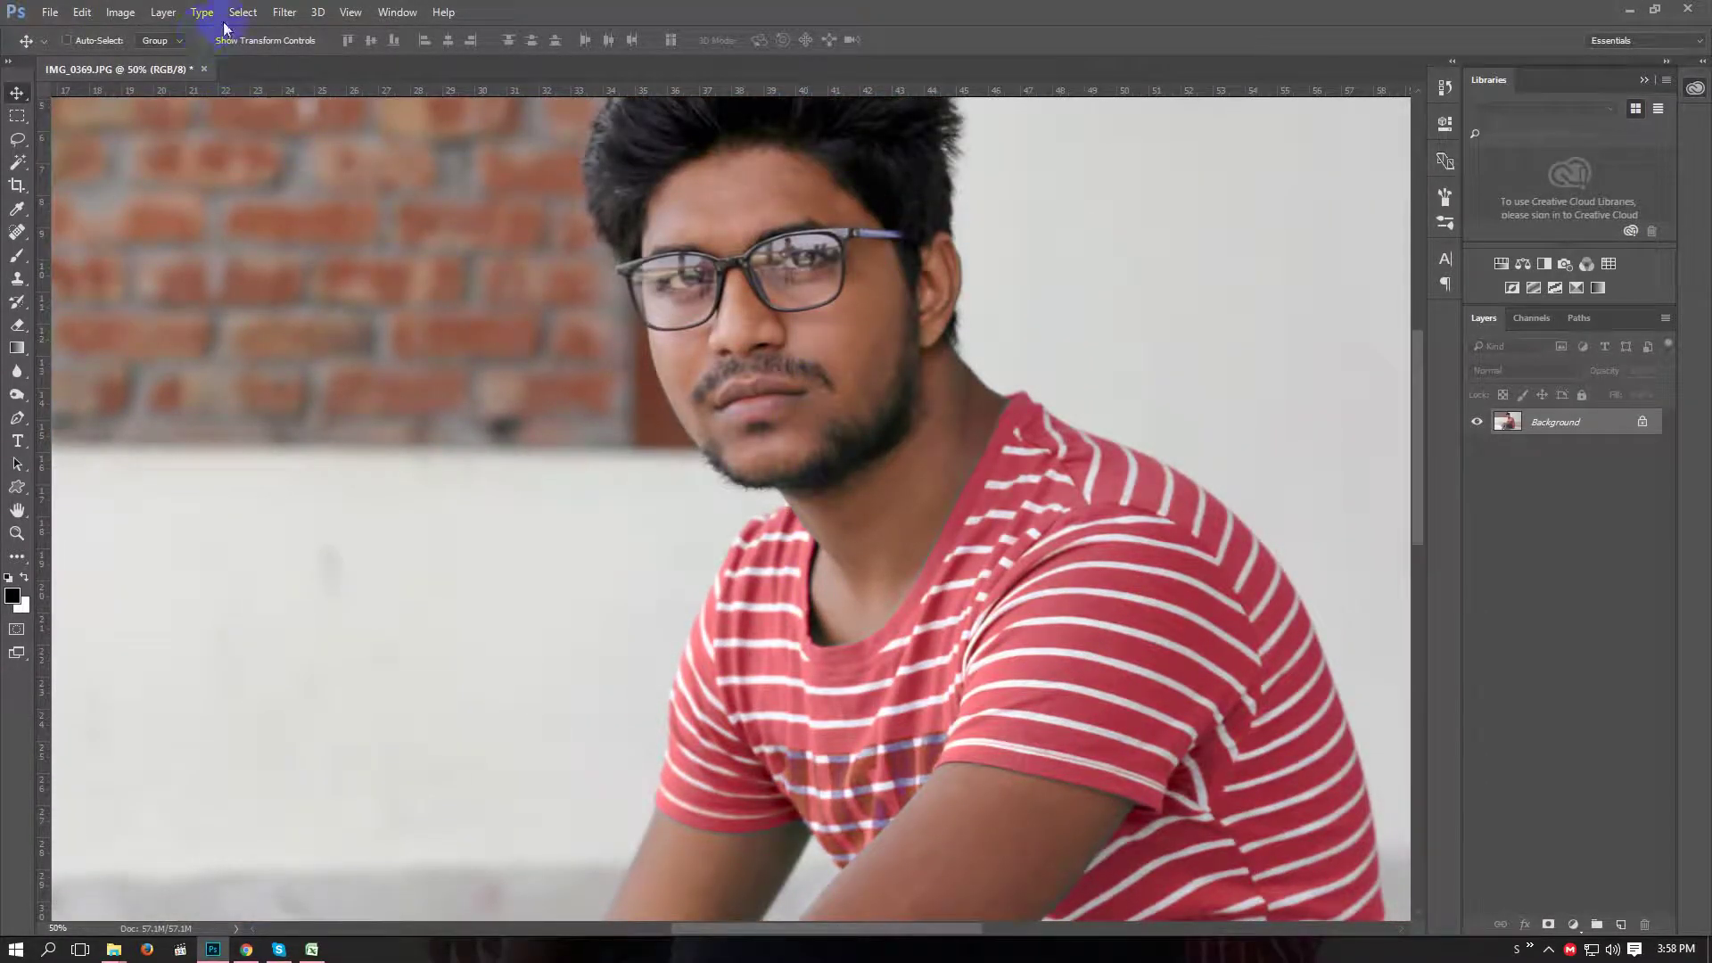
click(284, 12)
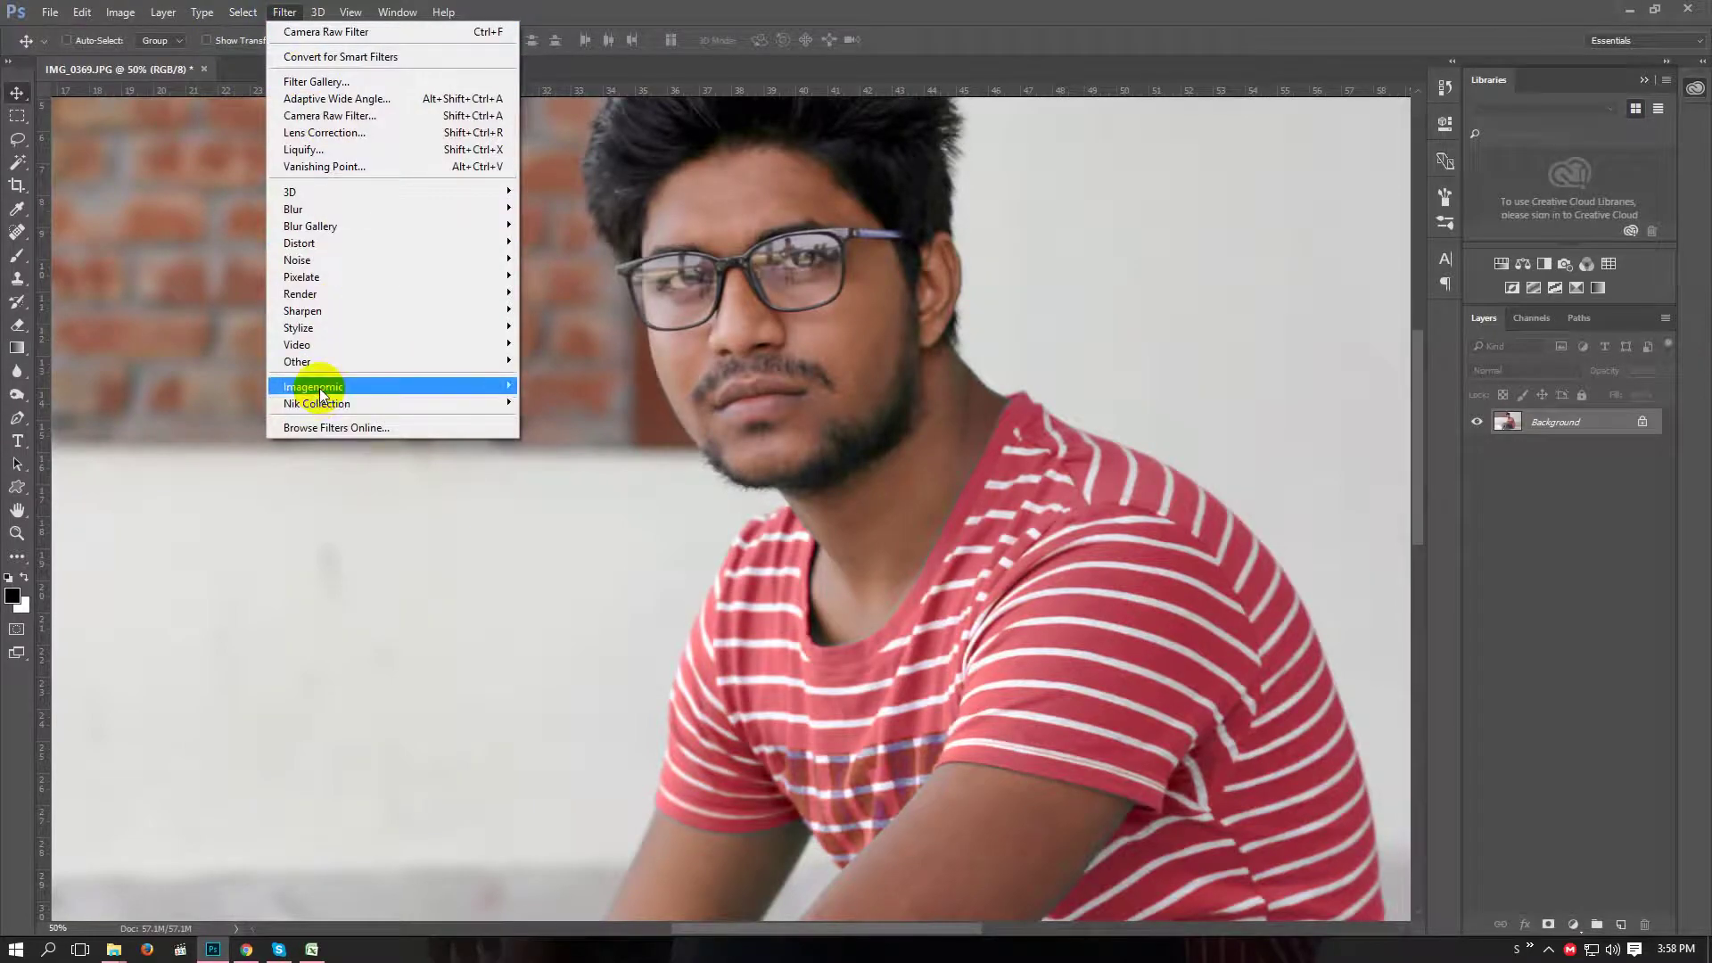
mouse_move(313, 387)
click(555, 386)
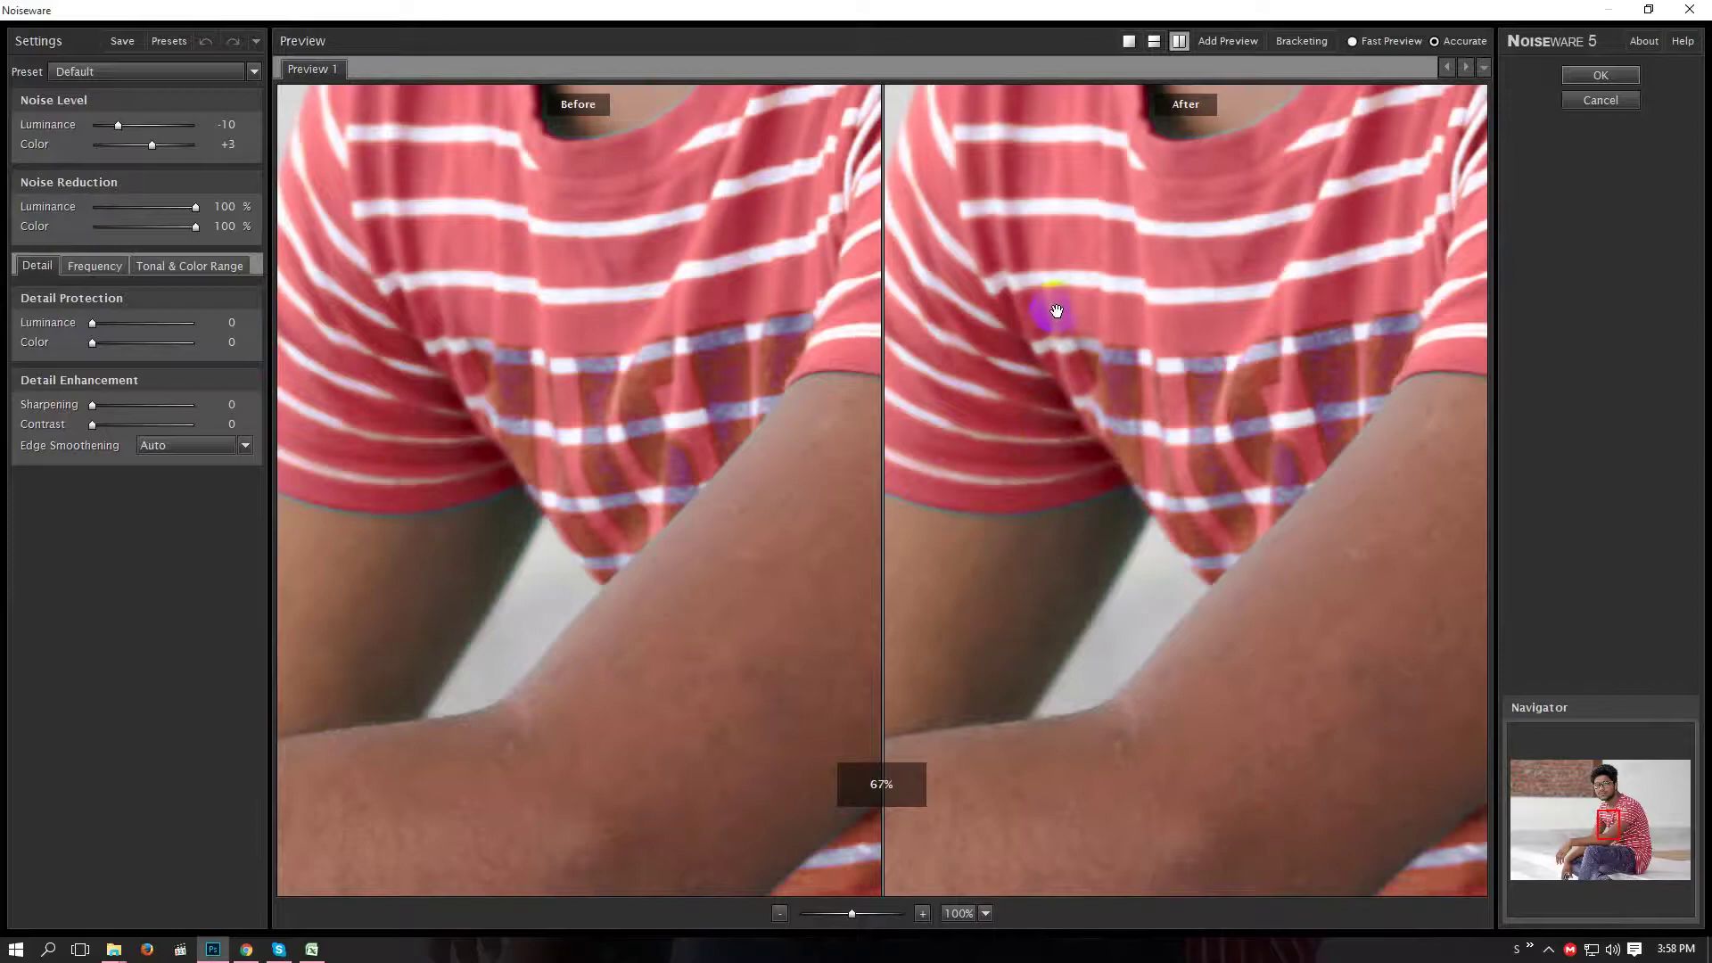
mouse_move(1052, 317)
mouse_down()
mouse_move(1135, 355)
mouse_move(1084, 548)
mouse_move(1254, 527)
mouse_up()
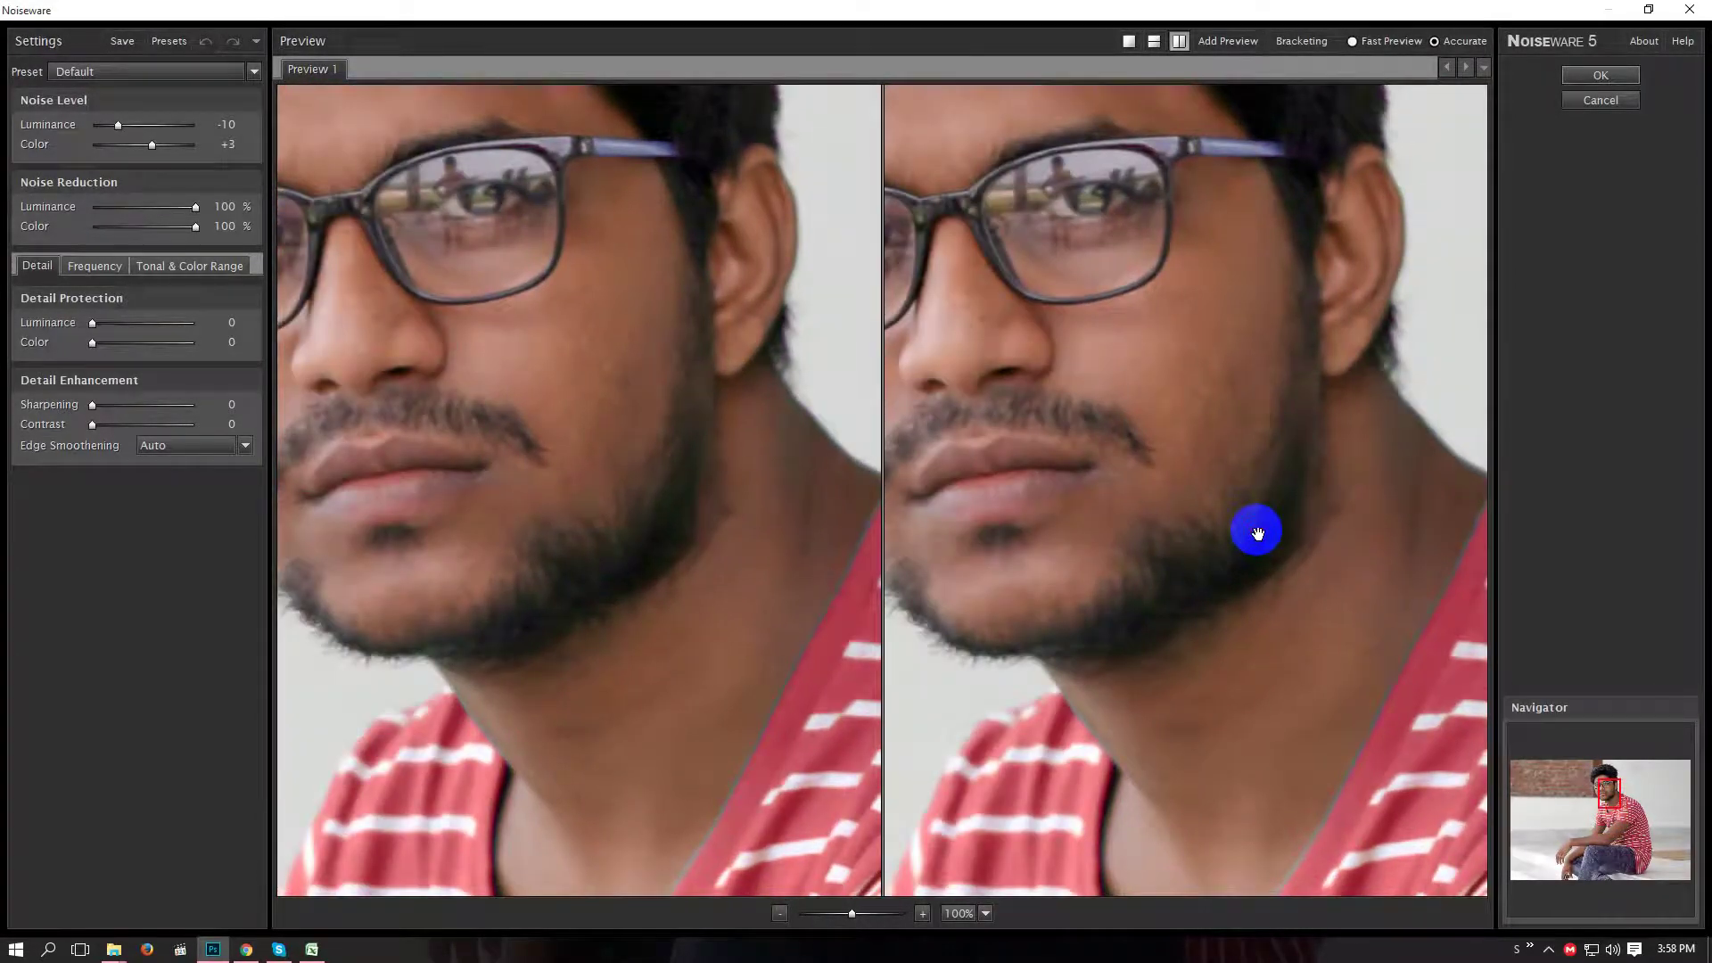
click(1599, 75)
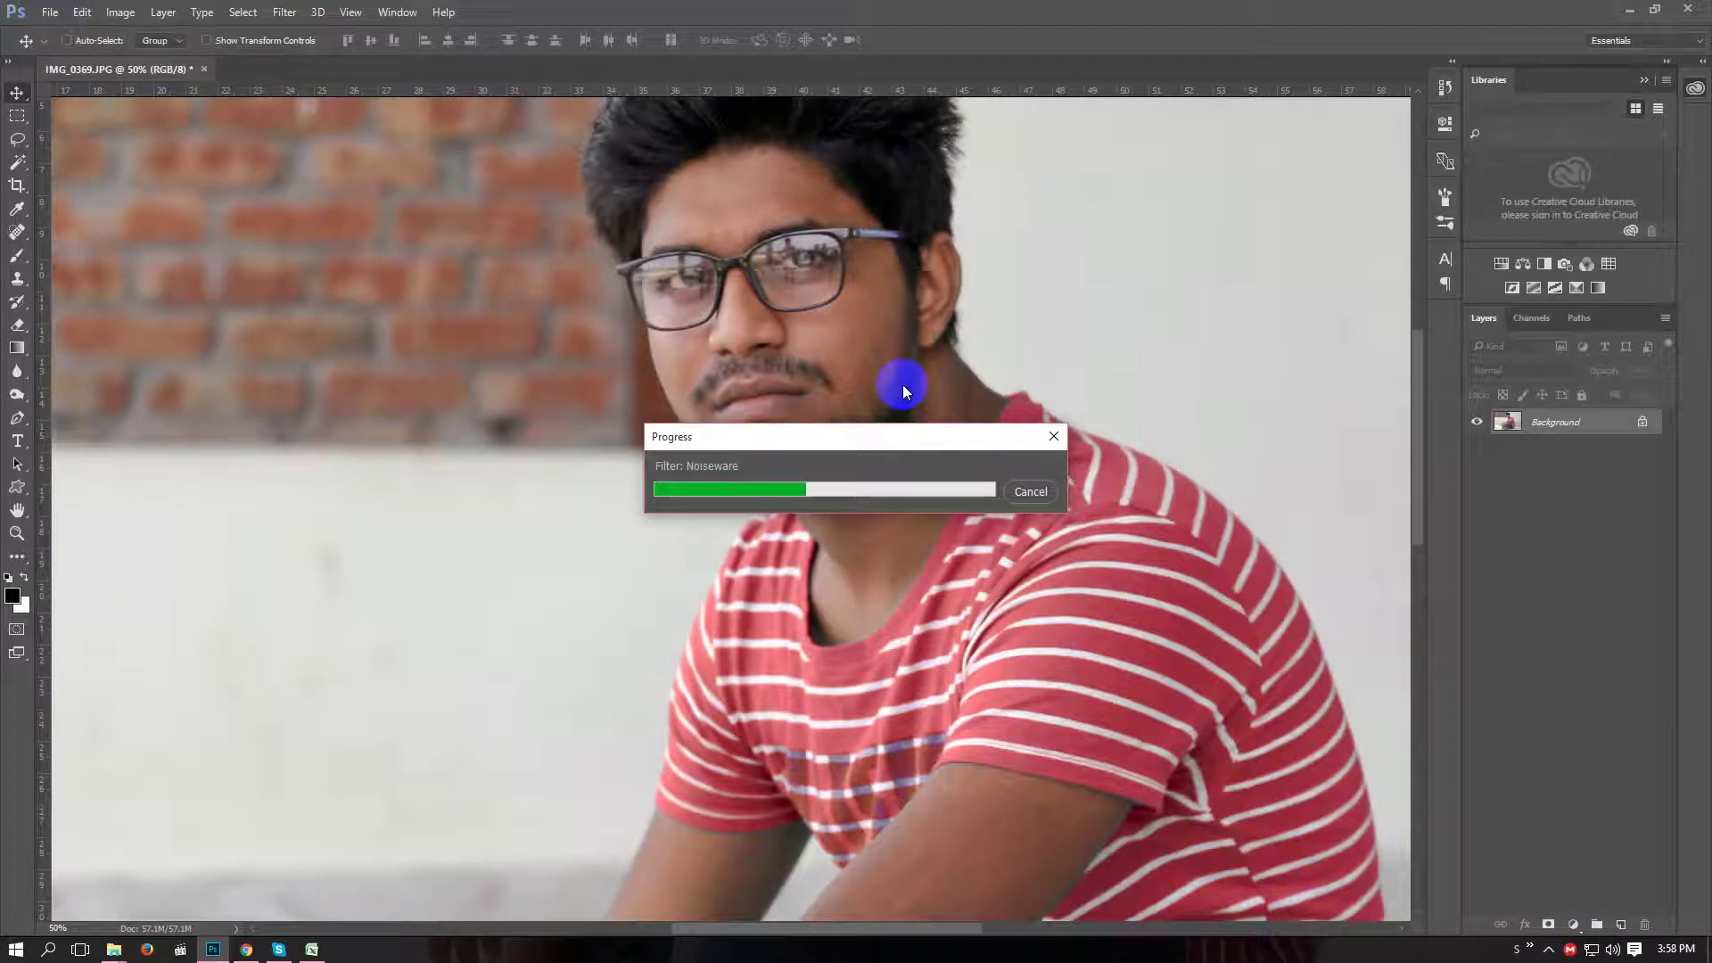
key(ctrl+plus)
key(ctrl+plus)
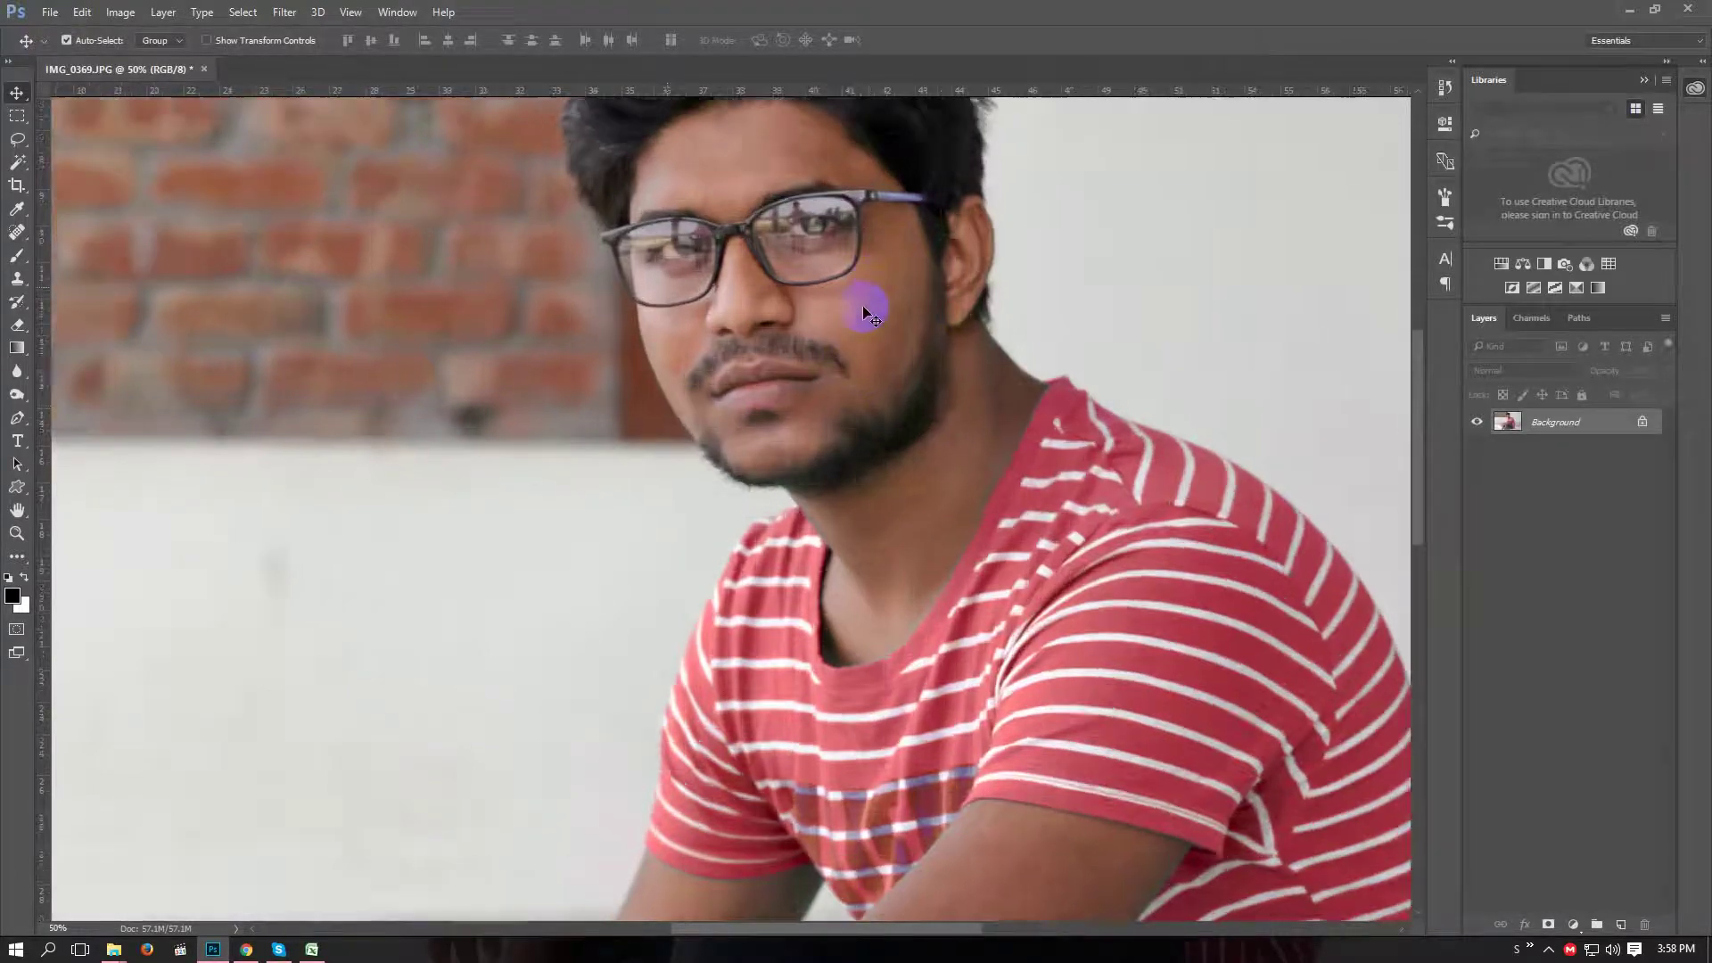
drag(994, 256, 824, 571)
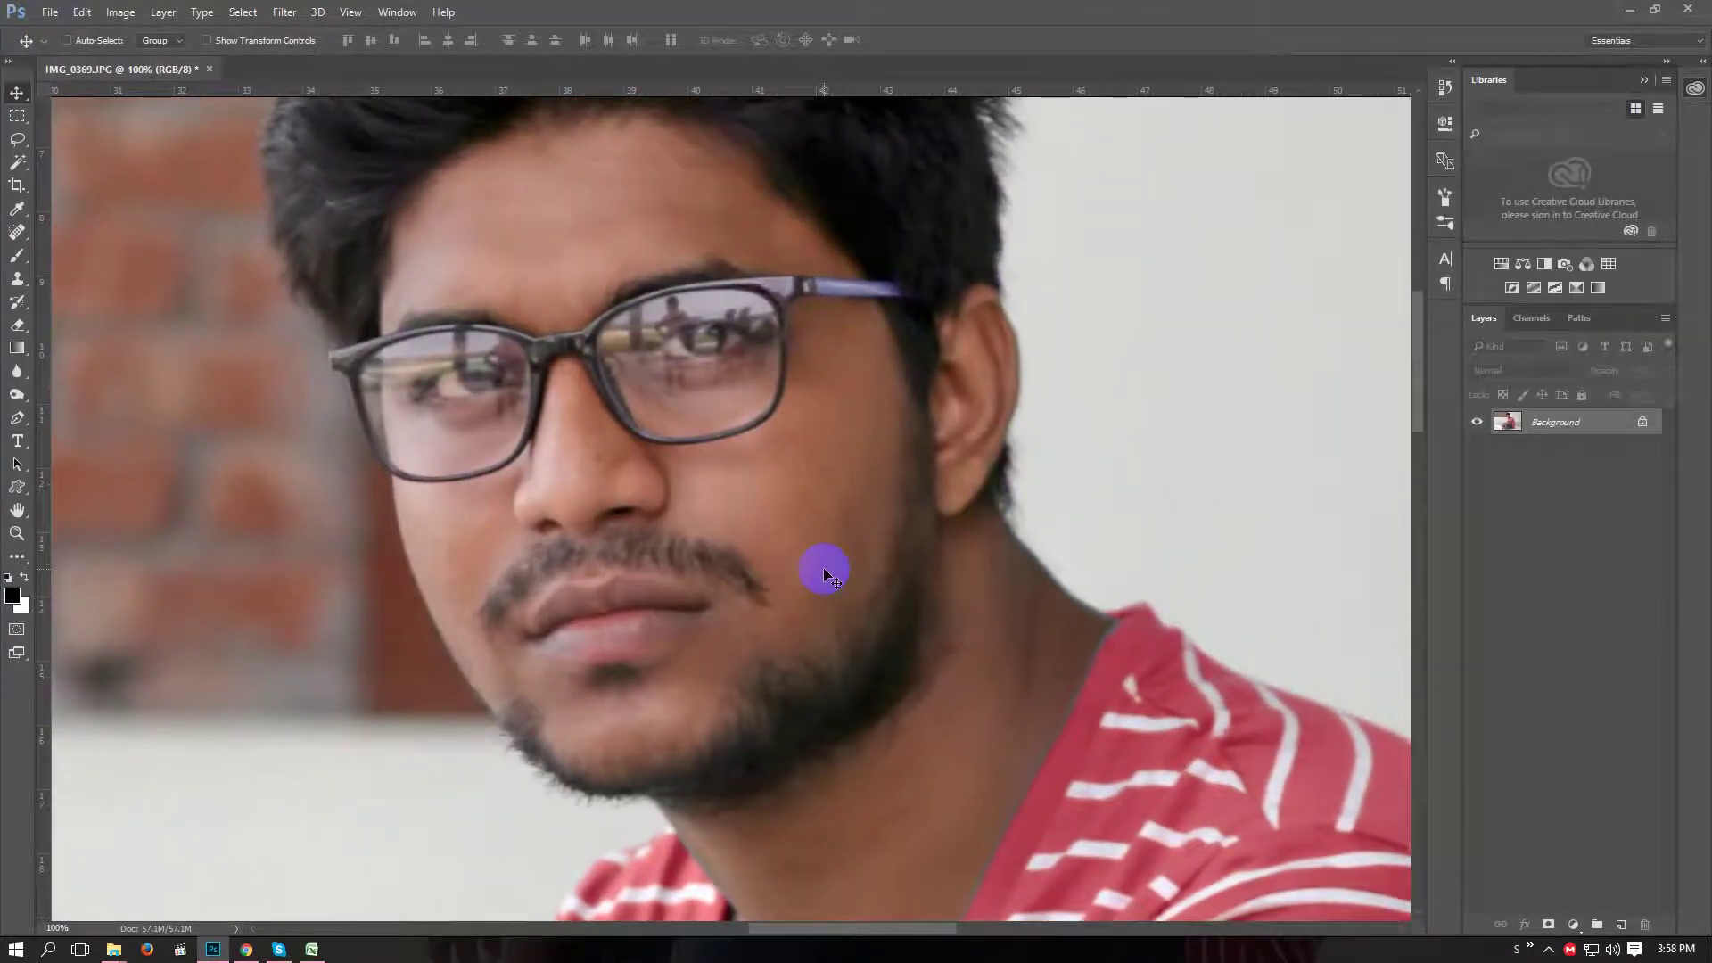
Zoom to 200% and set the Spot Healing Brush to Content-Aware.
key(ctrl+plus)
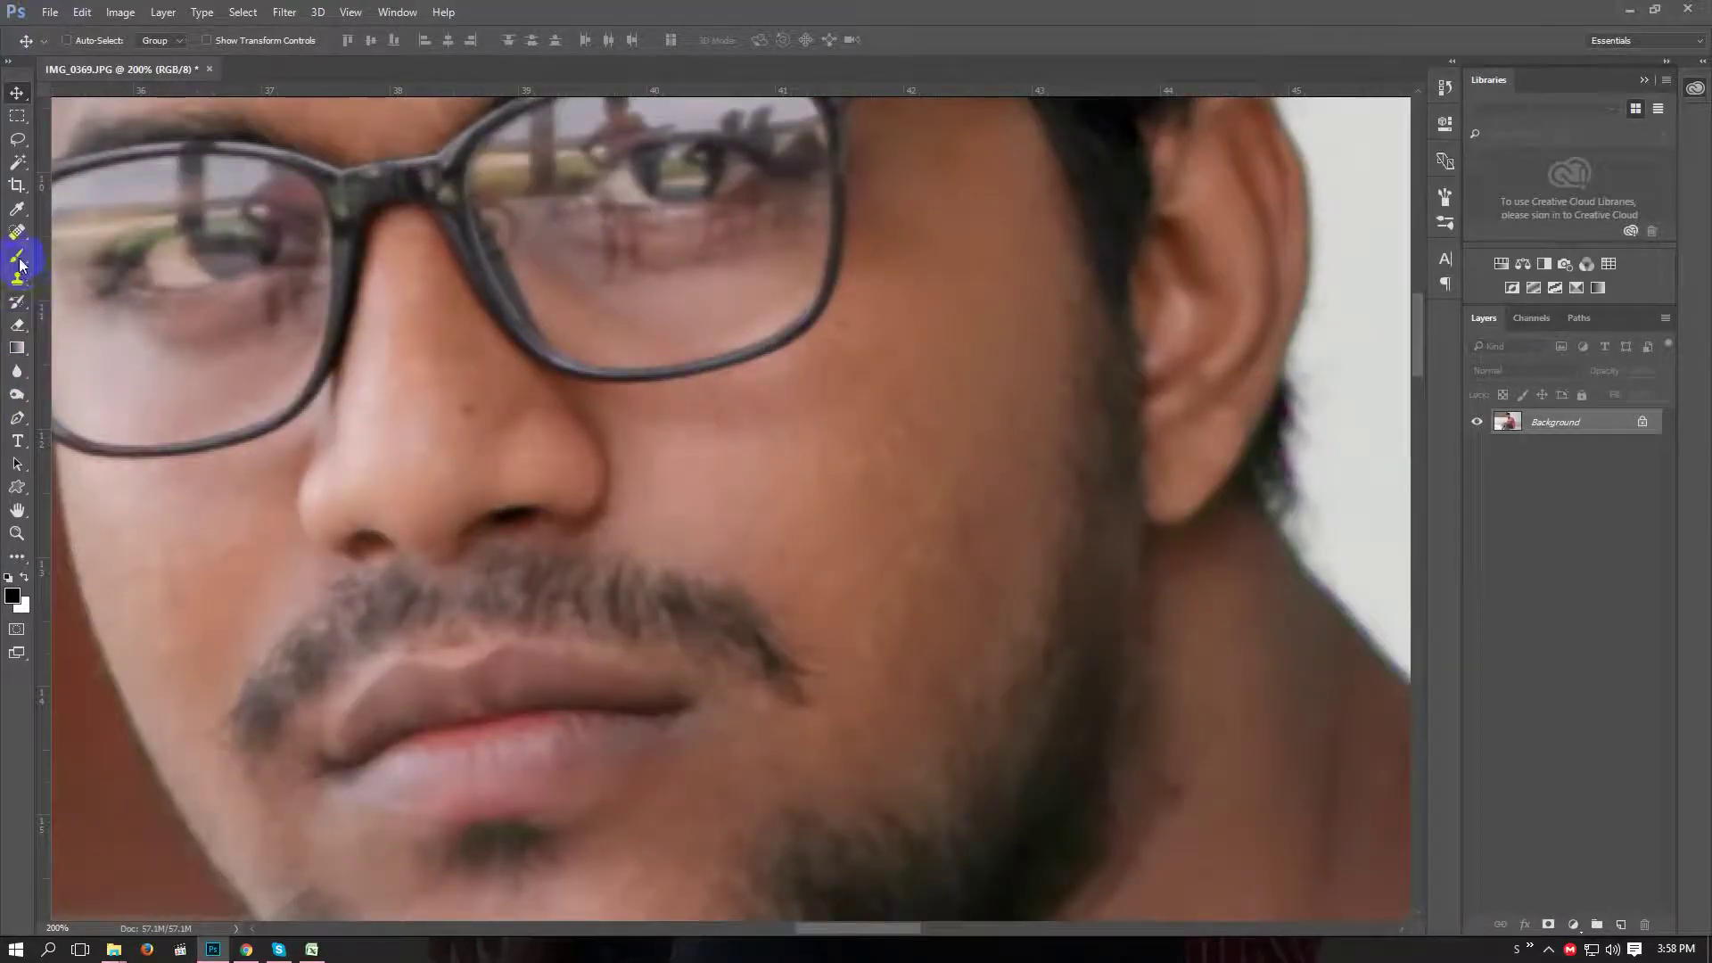
click(16, 209)
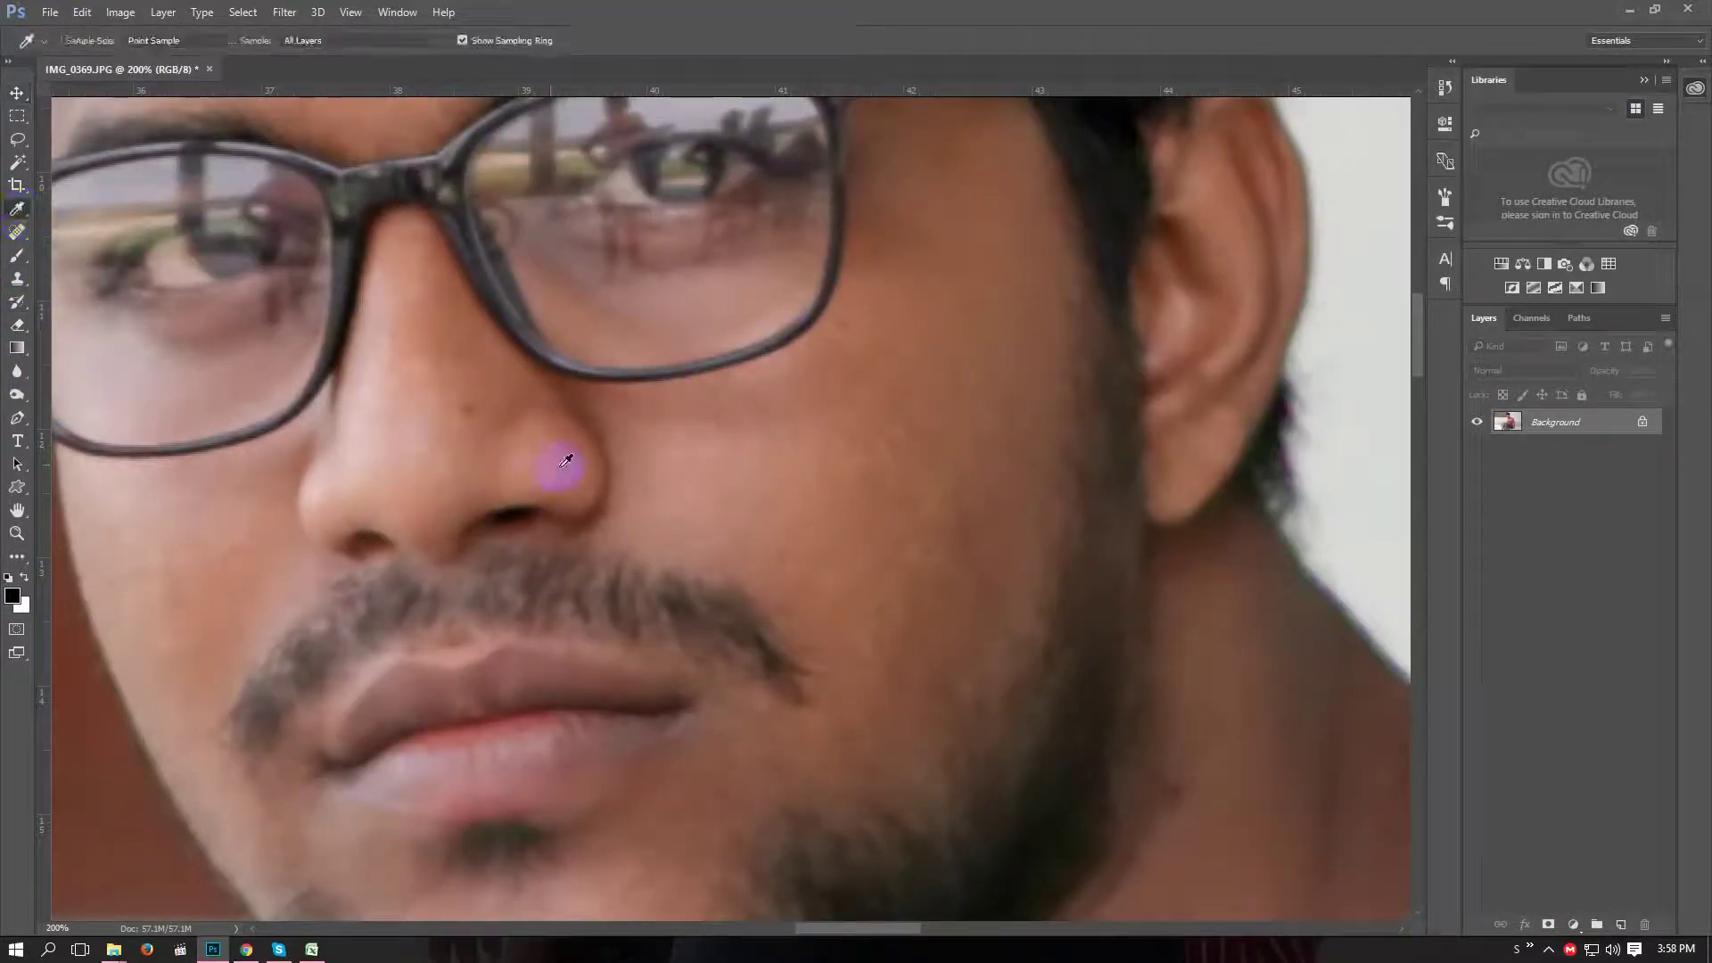
click(16, 230)
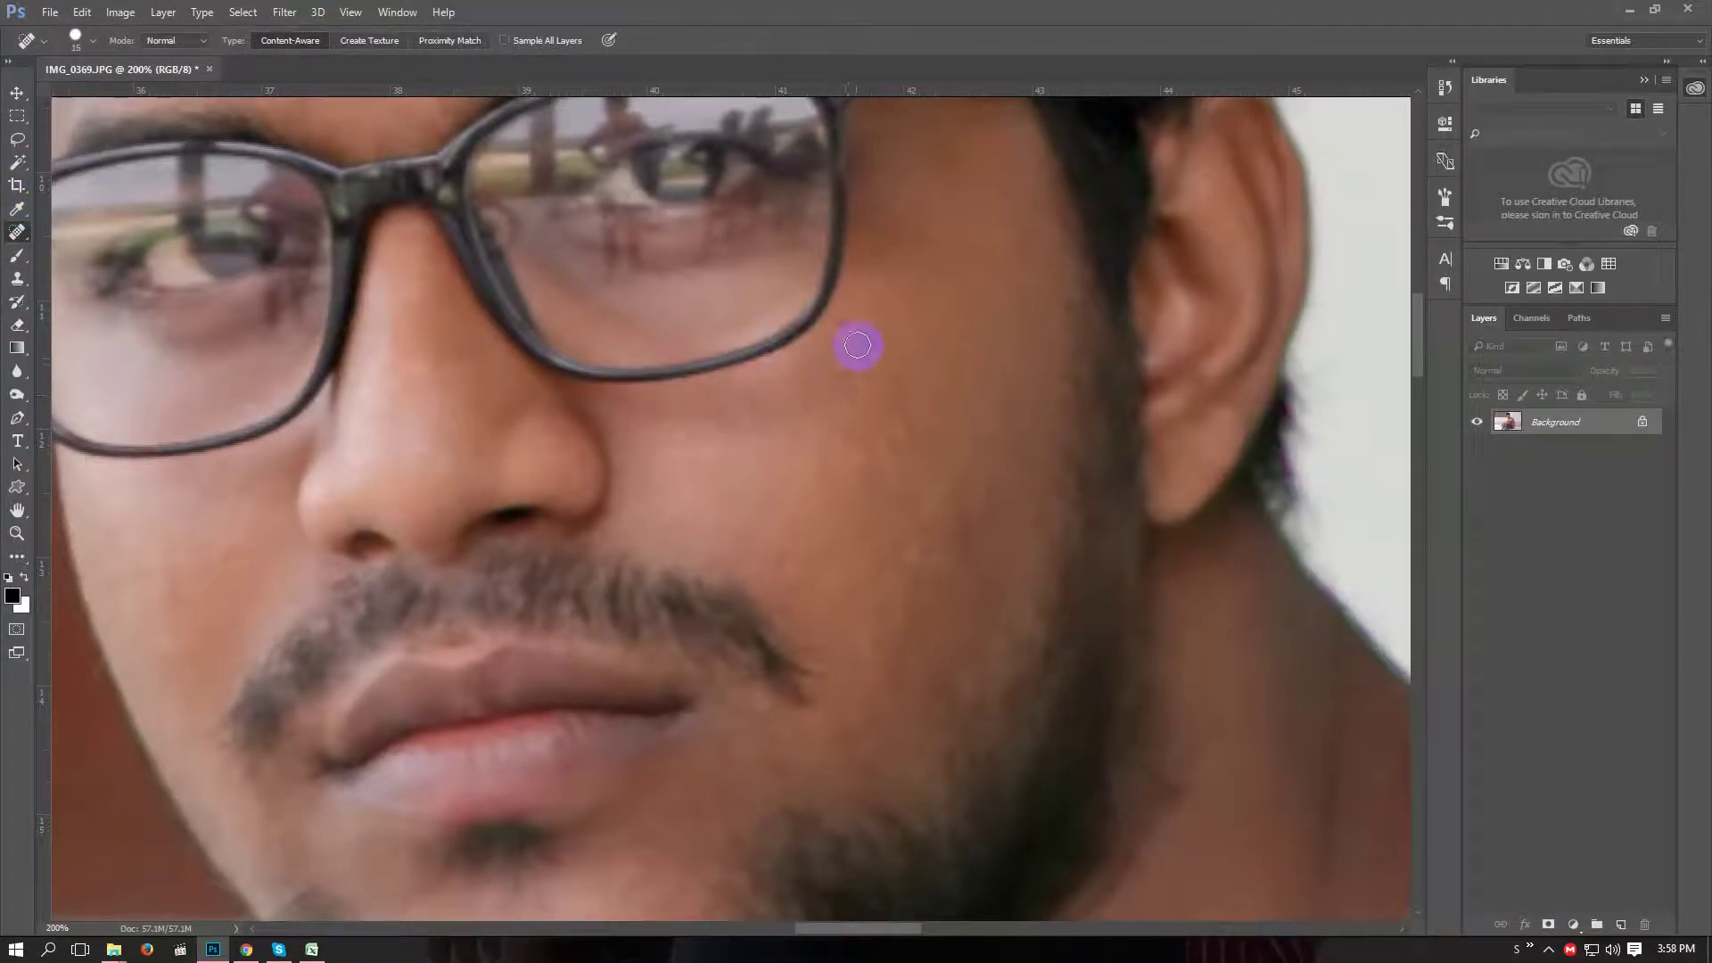
scroll(955, 446, down, 3)
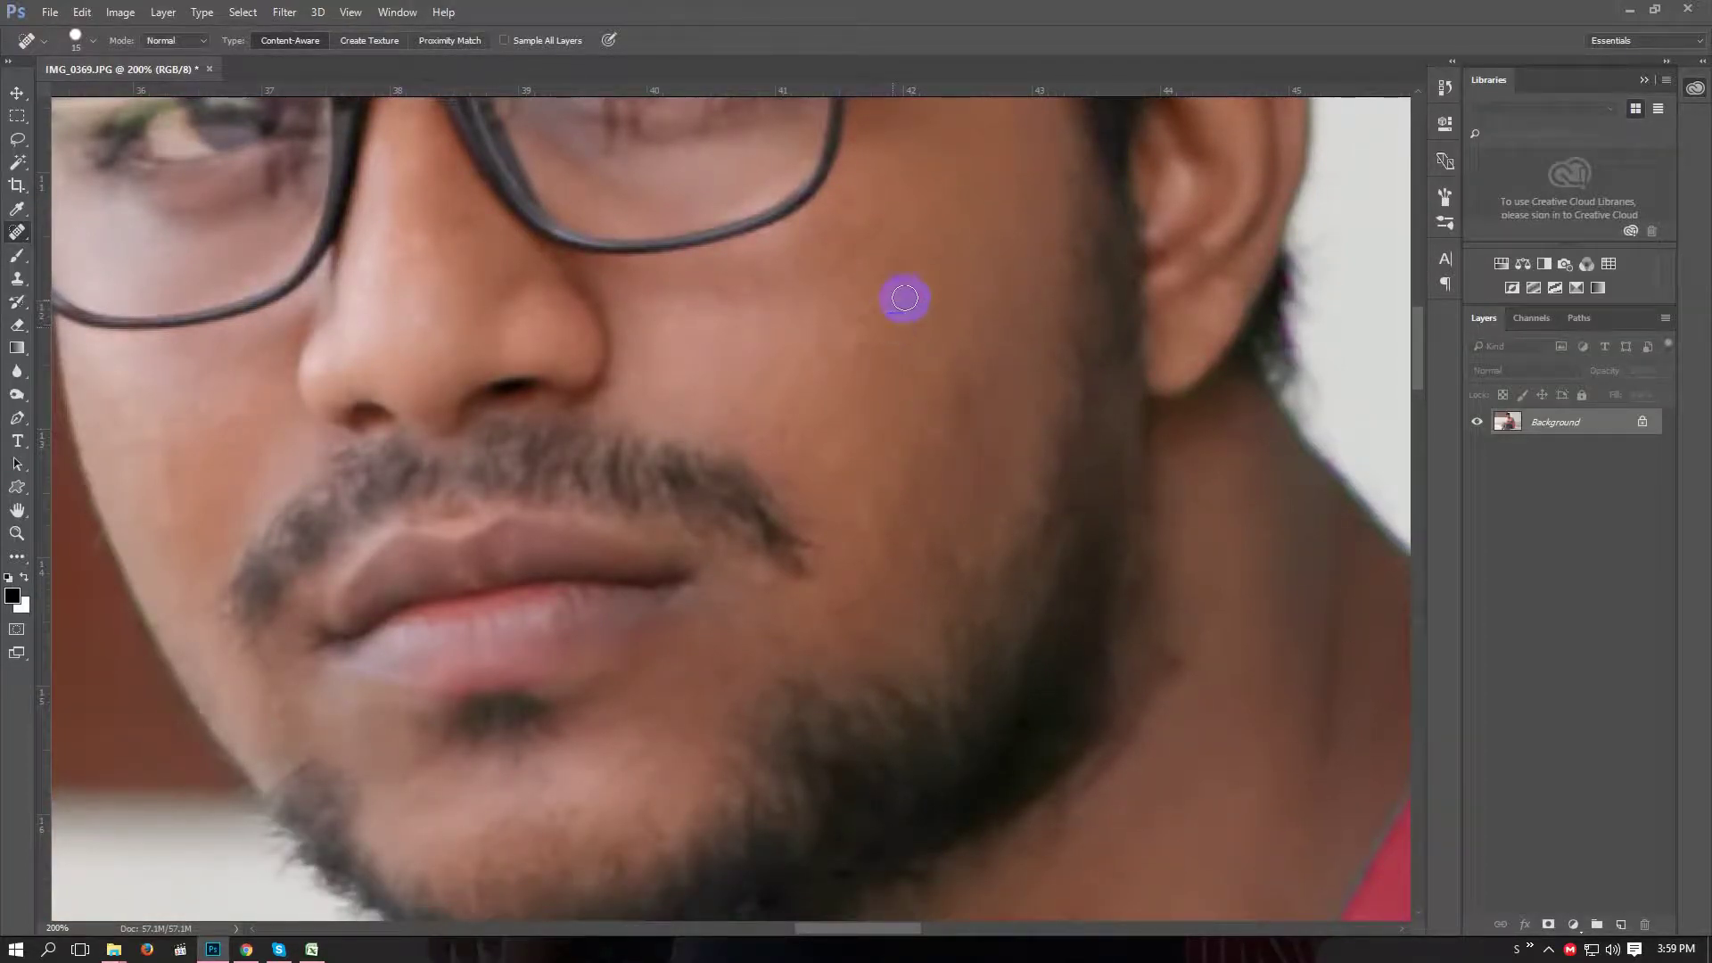
Heal blemishes on both cheeks, beside the lip corners and below the nose.
click(843, 339)
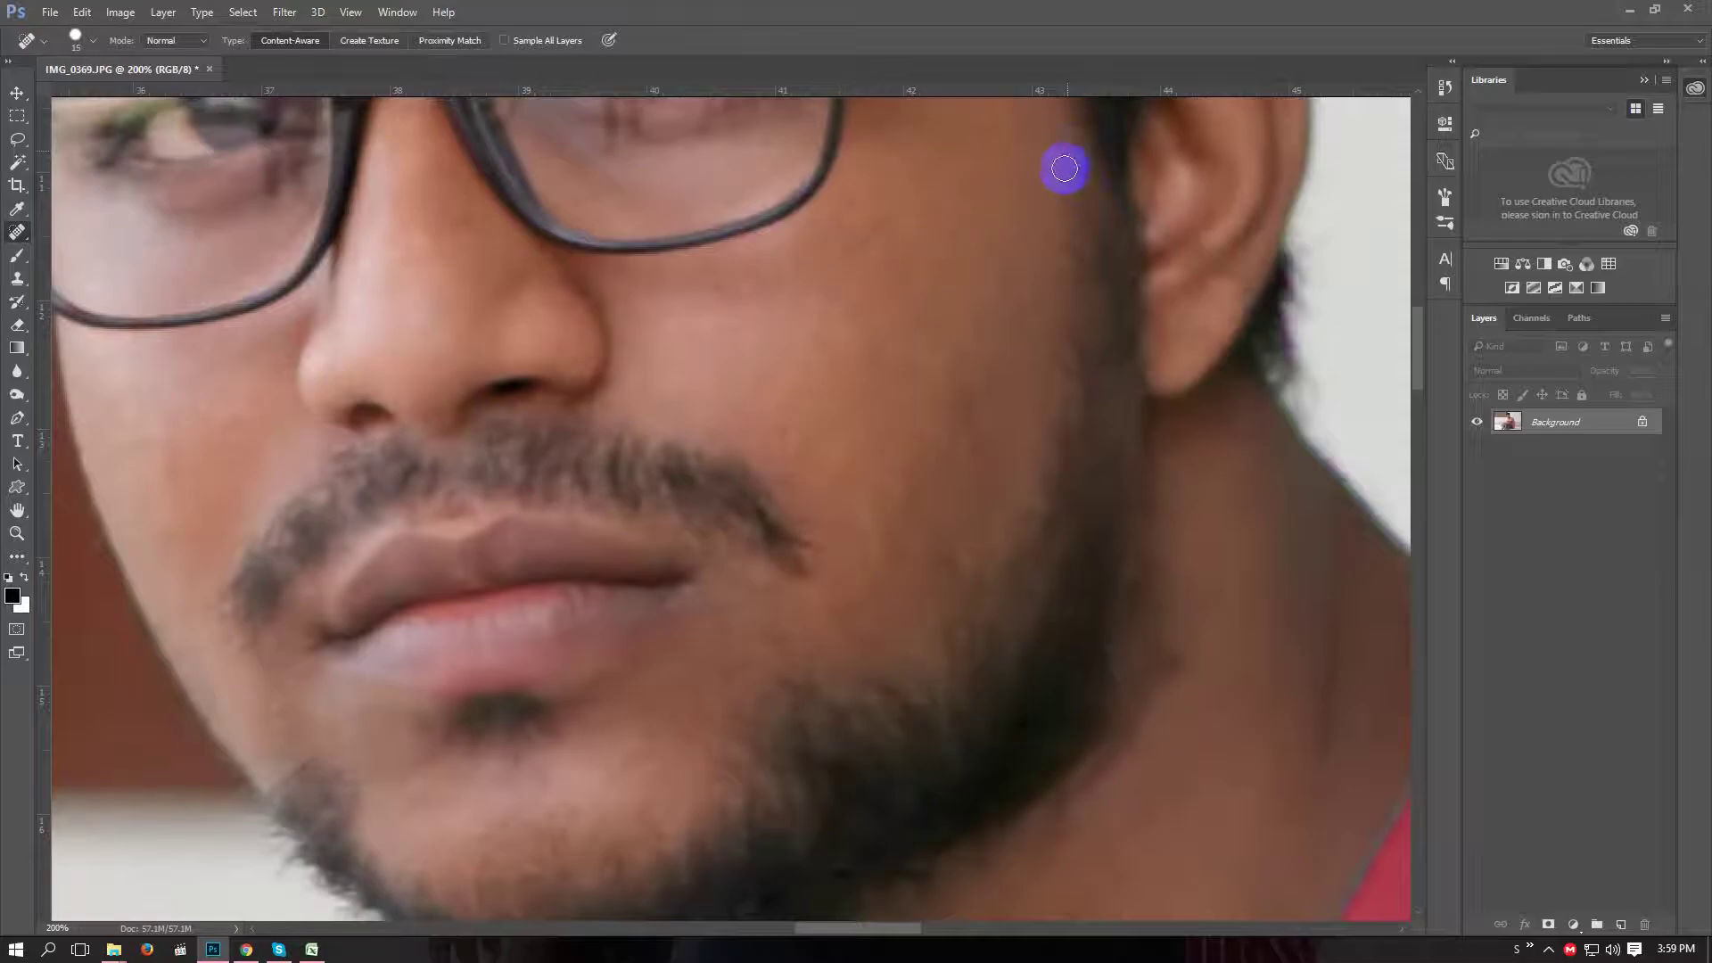
click(900, 448)
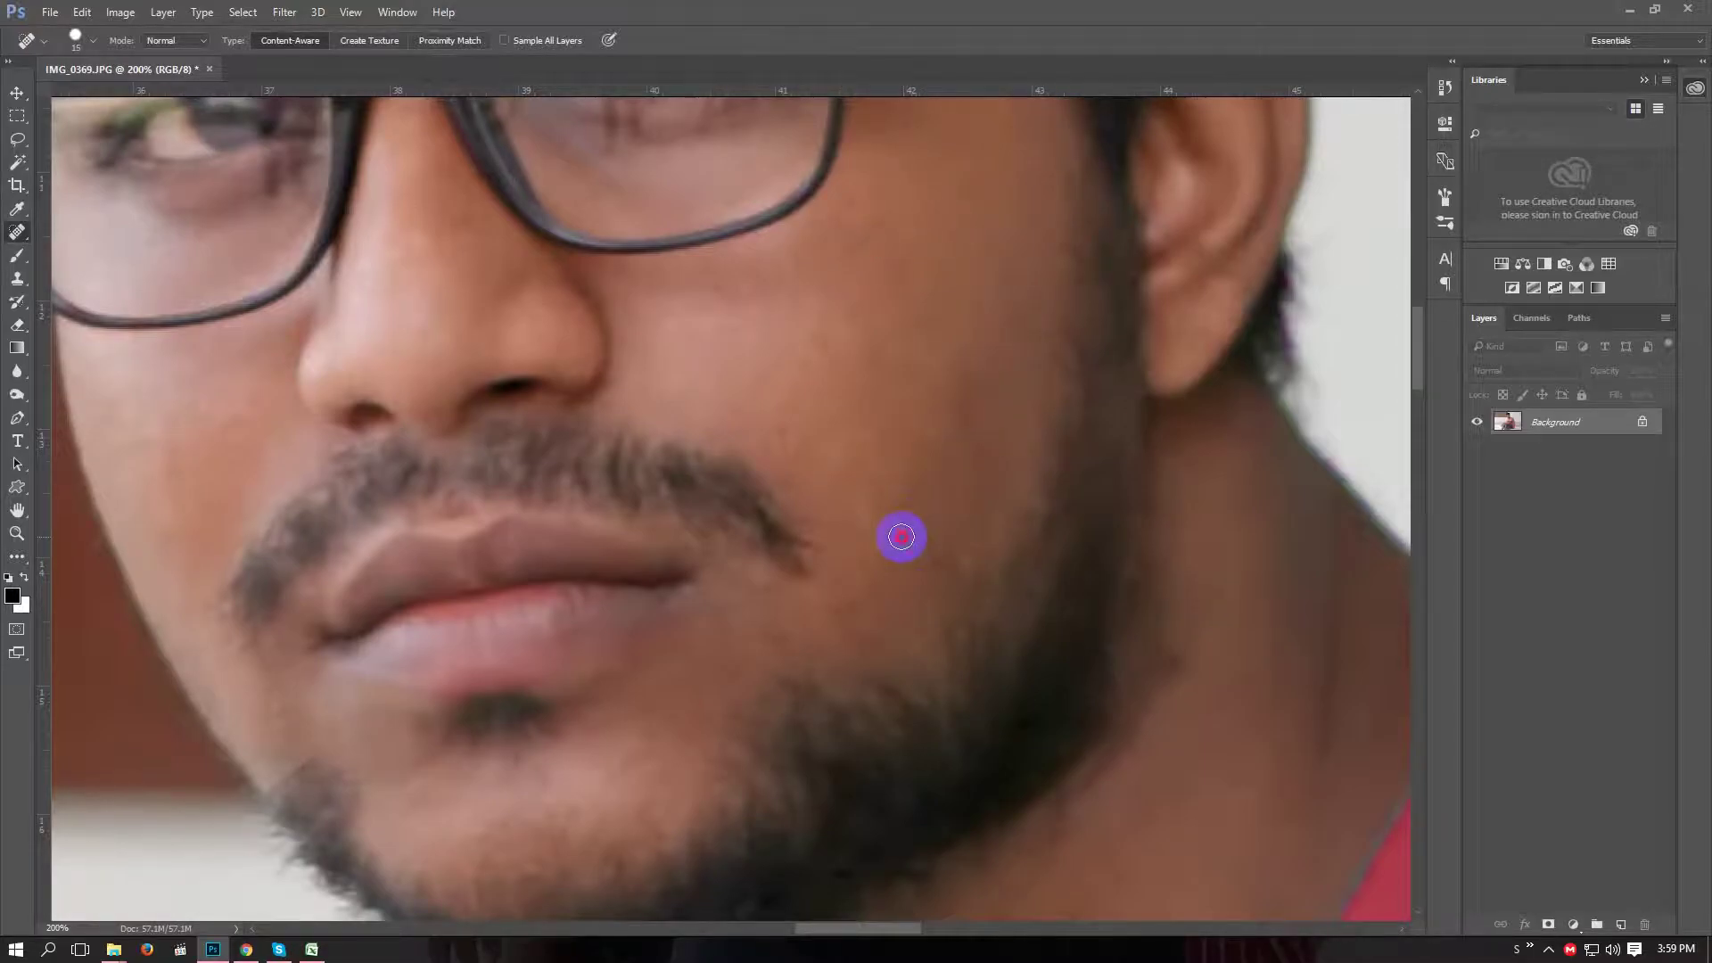
click(822, 467)
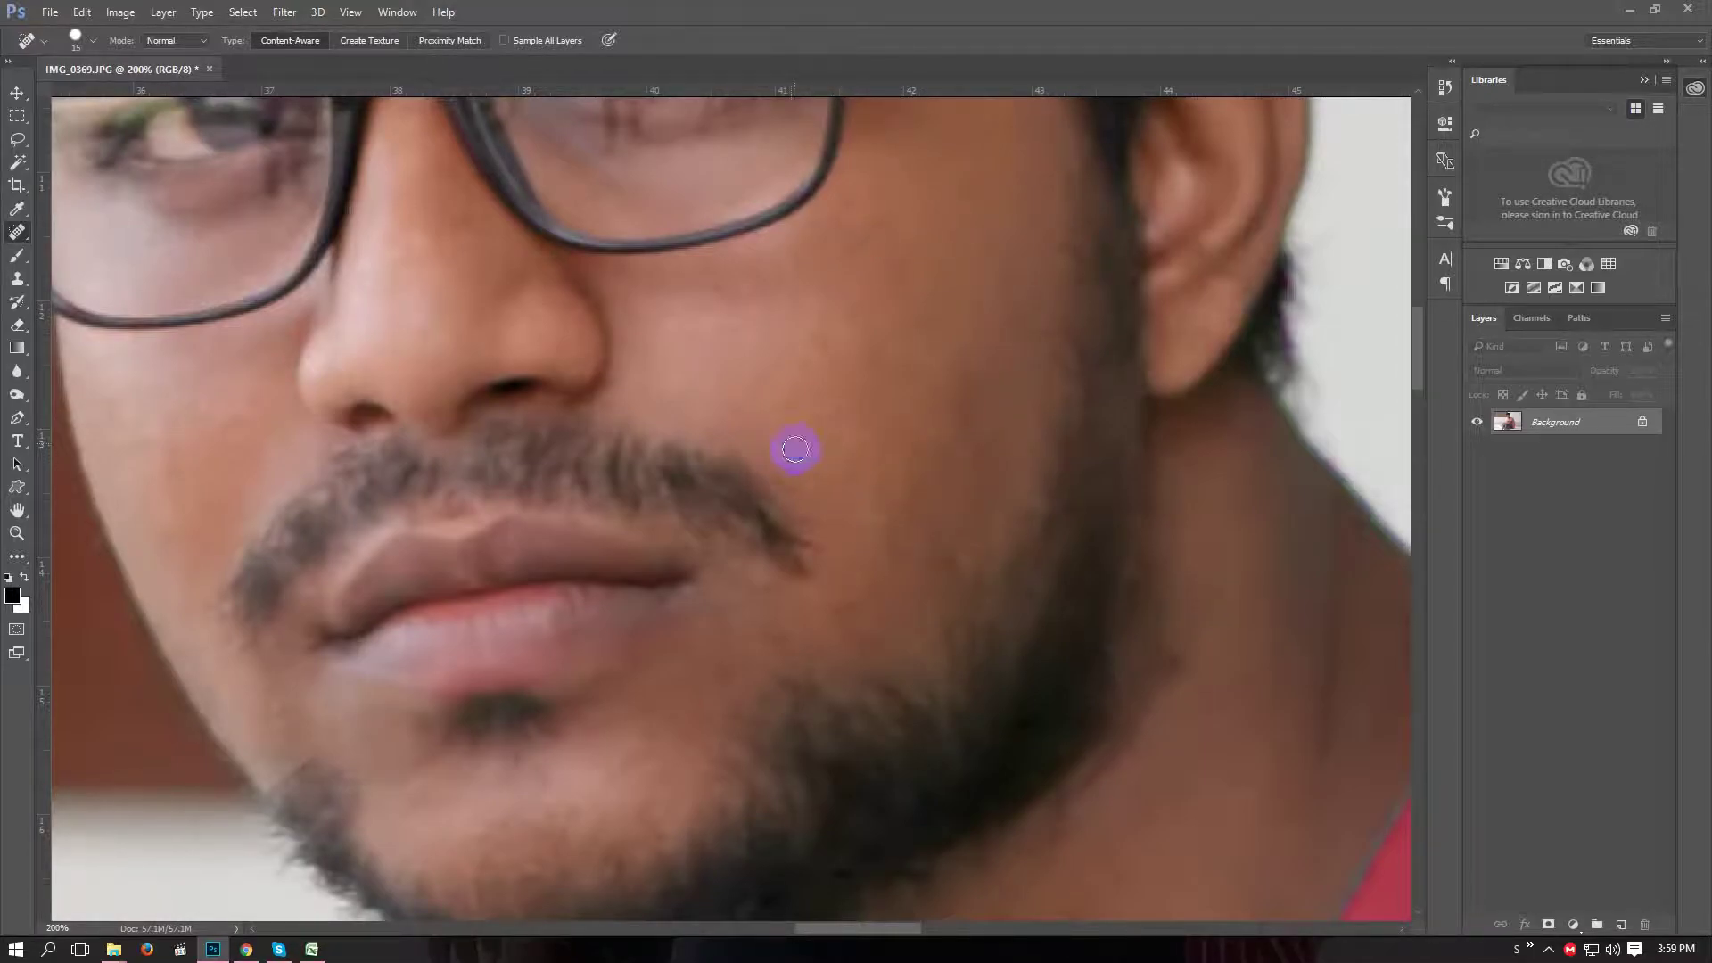
key(ctrl+minus)
key(ctrl+minus)
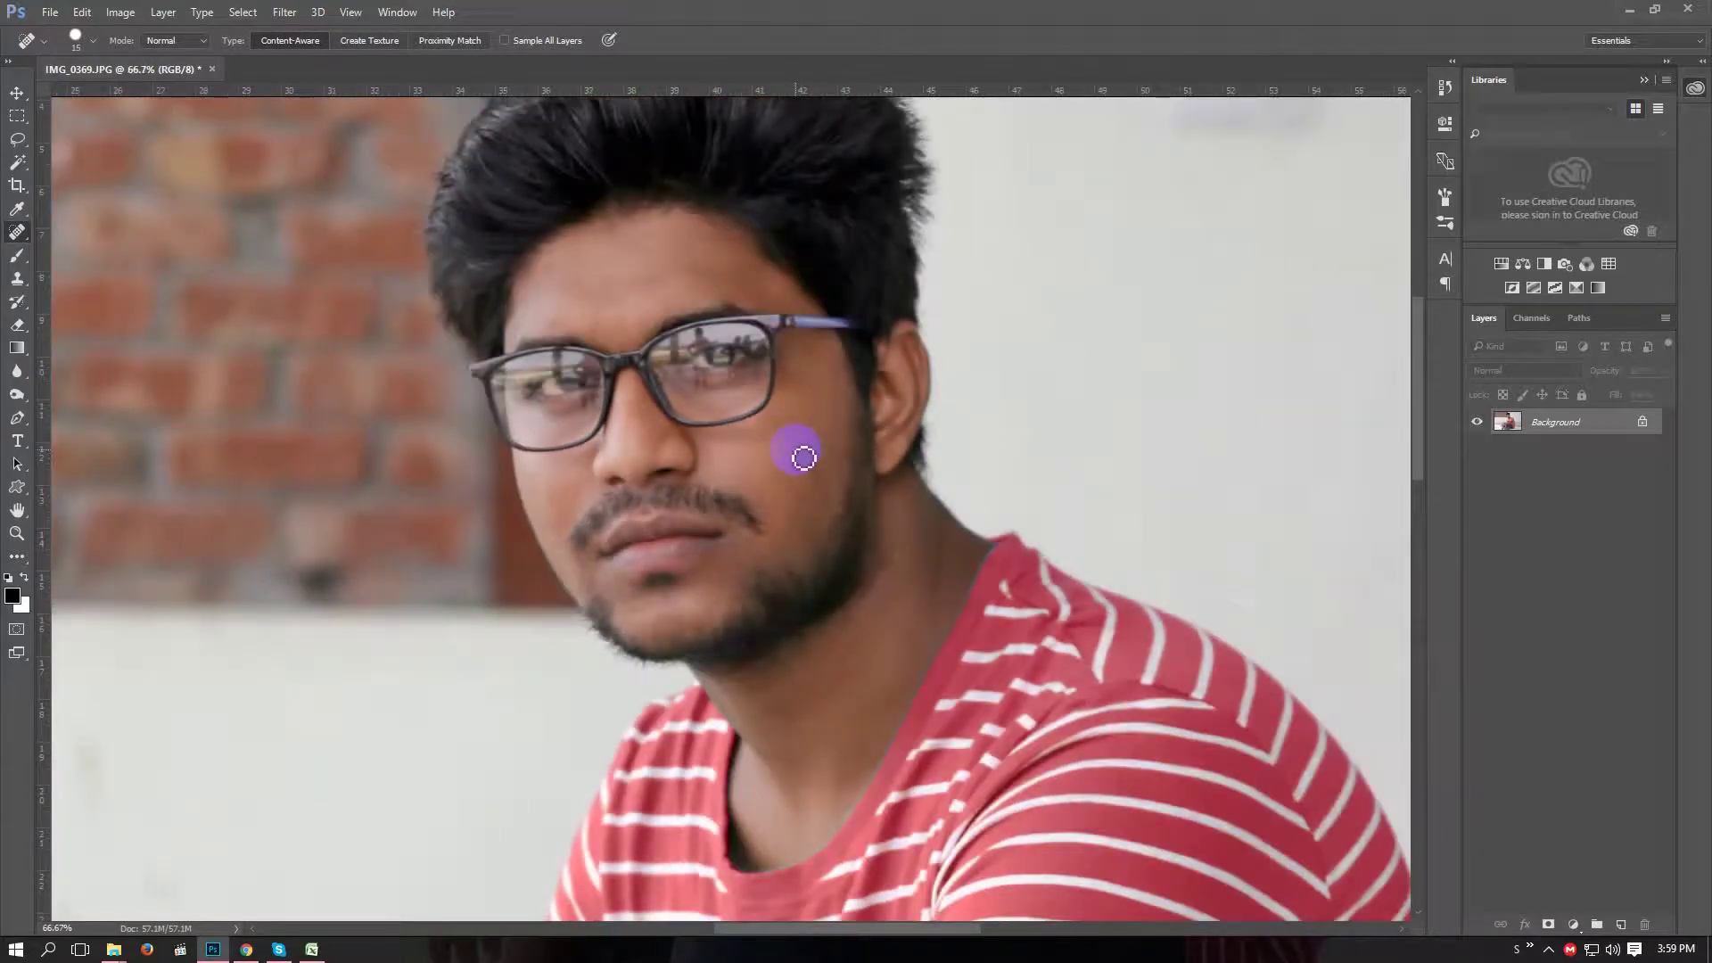
click(778, 548)
click(613, 535)
click(522, 504)
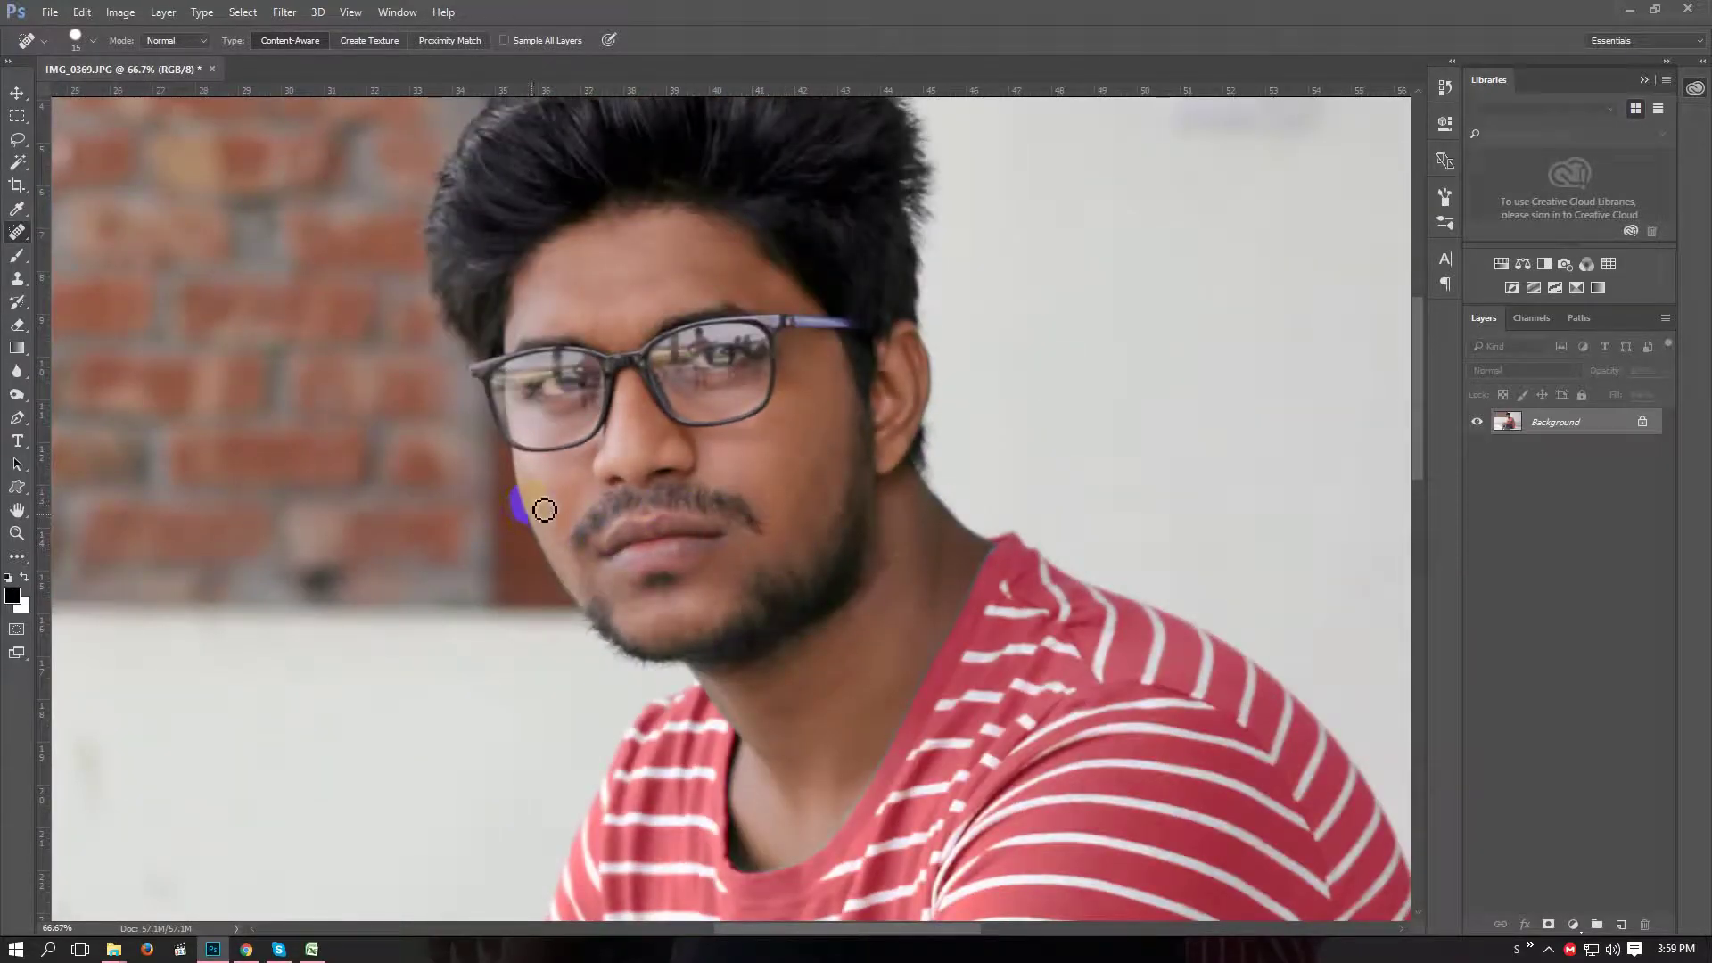
click(613, 502)
key(ctrl+plus)
Soften the right cheek skin with the Smudge tool at 27% strength.
drag(17, 393, 66, 404)
click(580, 467)
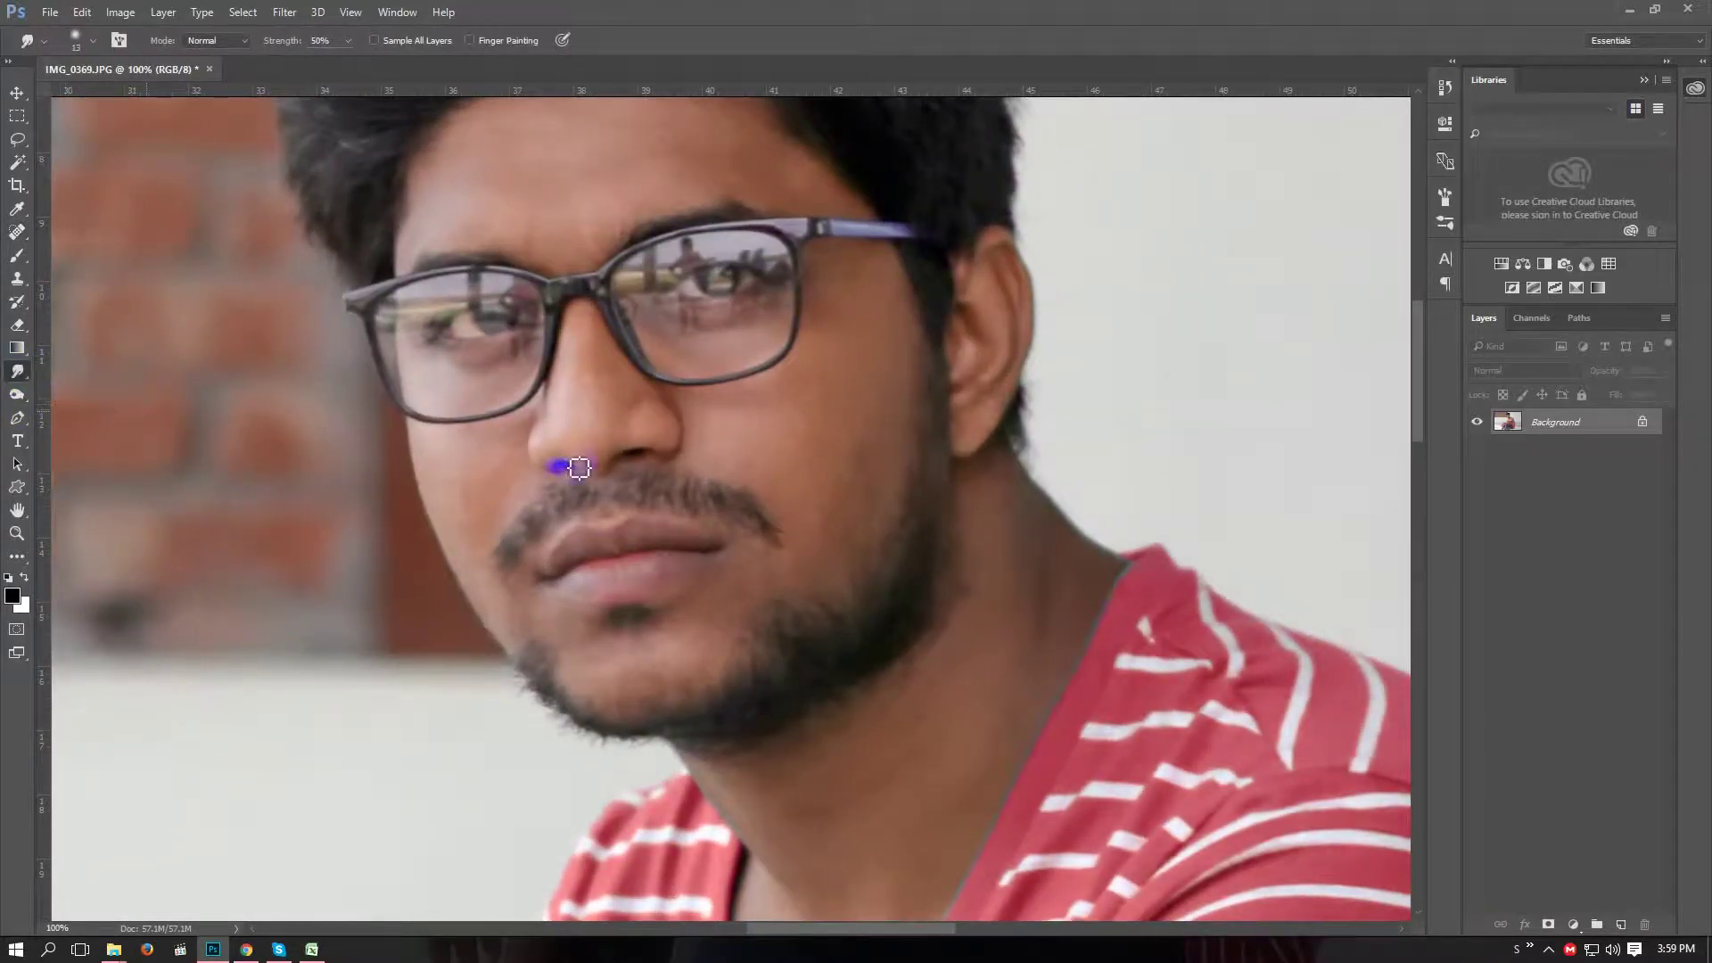
click(679, 439)
drag(679, 439, 731, 440)
click(278, 45)
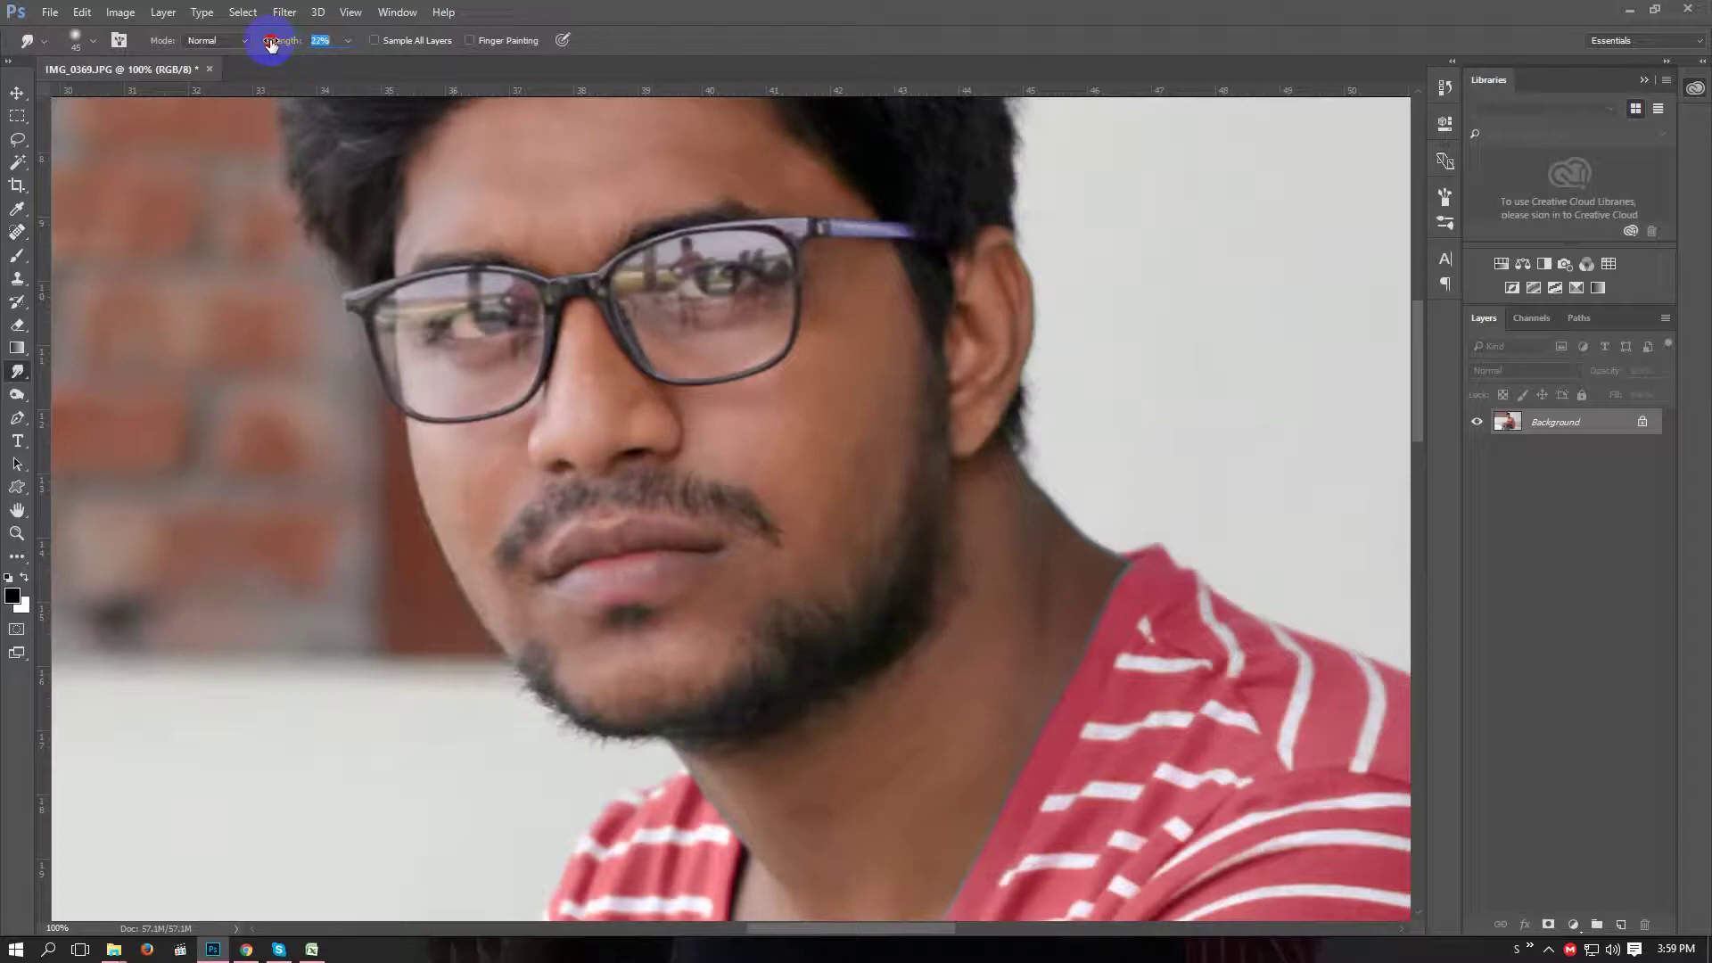
click(886, 450)
drag(888, 451, 856, 458)
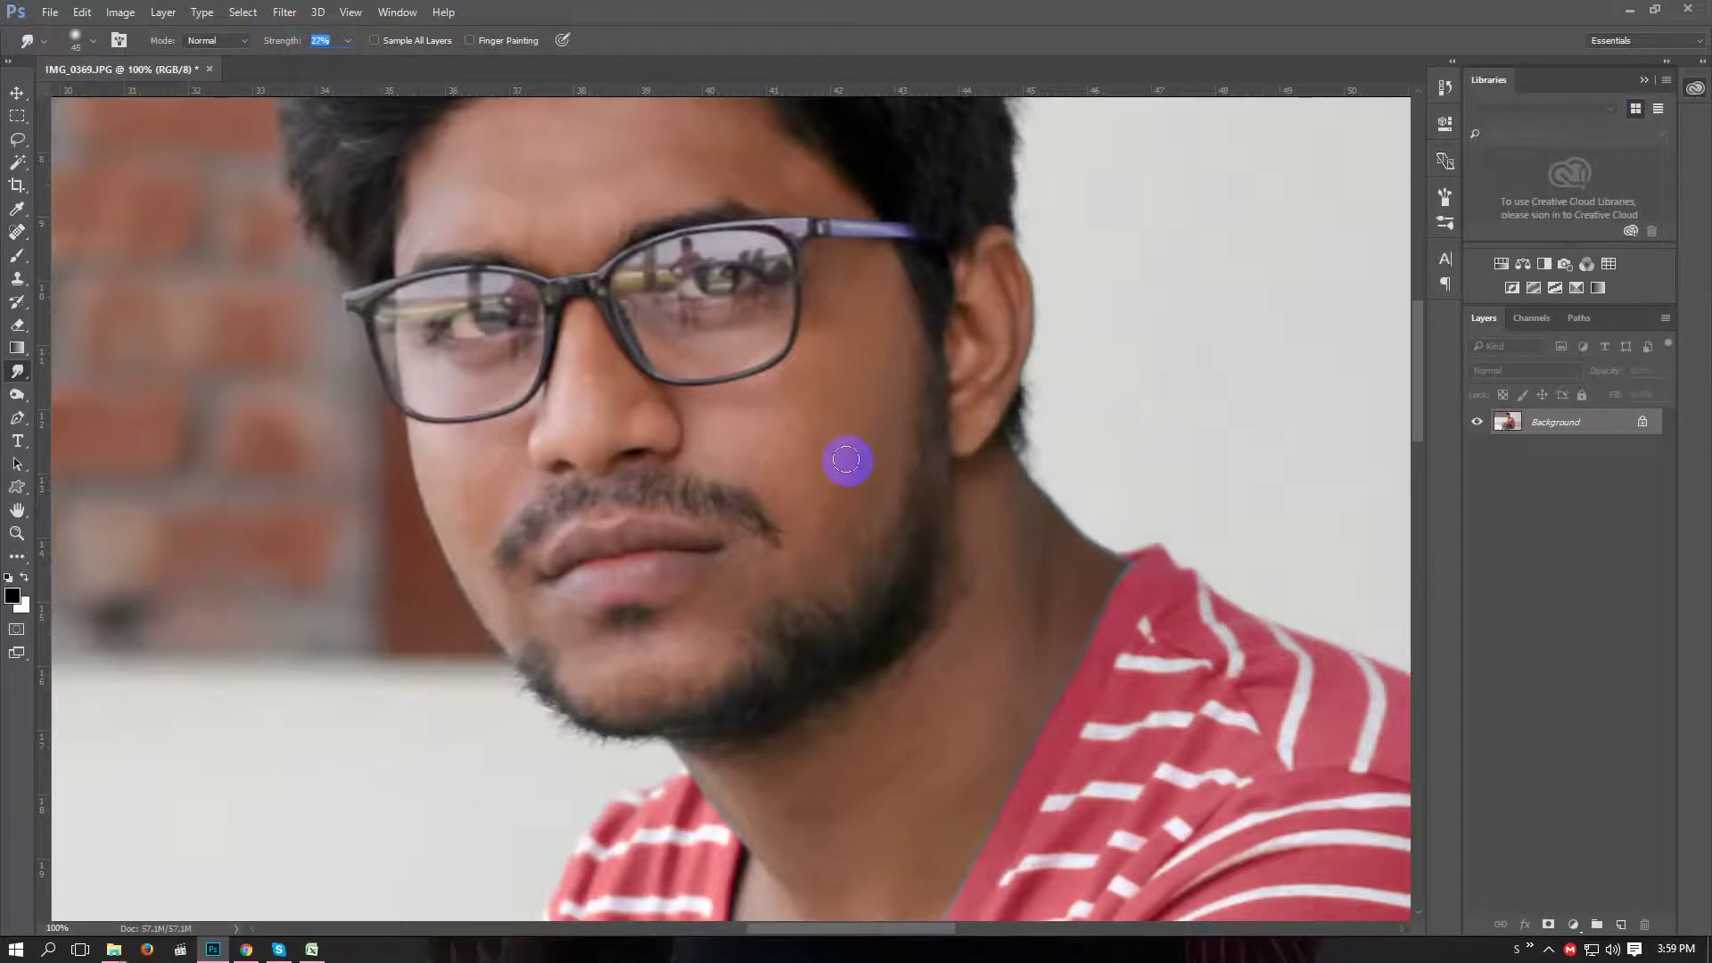
mouse_move(824, 449)
mouse_down()
mouse_move(838, 458)
mouse_move(803, 494)
mouse_move(751, 443)
mouse_move(800, 396)
mouse_move(801, 346)
mouse_move(677, 437)
mouse_move(883, 402)
mouse_move(843, 374)
mouse_move(794, 381)
mouse_move(868, 334)
mouse_move(826, 531)
mouse_move(852, 425)
mouse_move(829, 365)
mouse_move(856, 344)
mouse_move(785, 363)
mouse_up()
Smudge-smooth the forehead, brow and down the nose.
scroll(858, 413, up, 2)
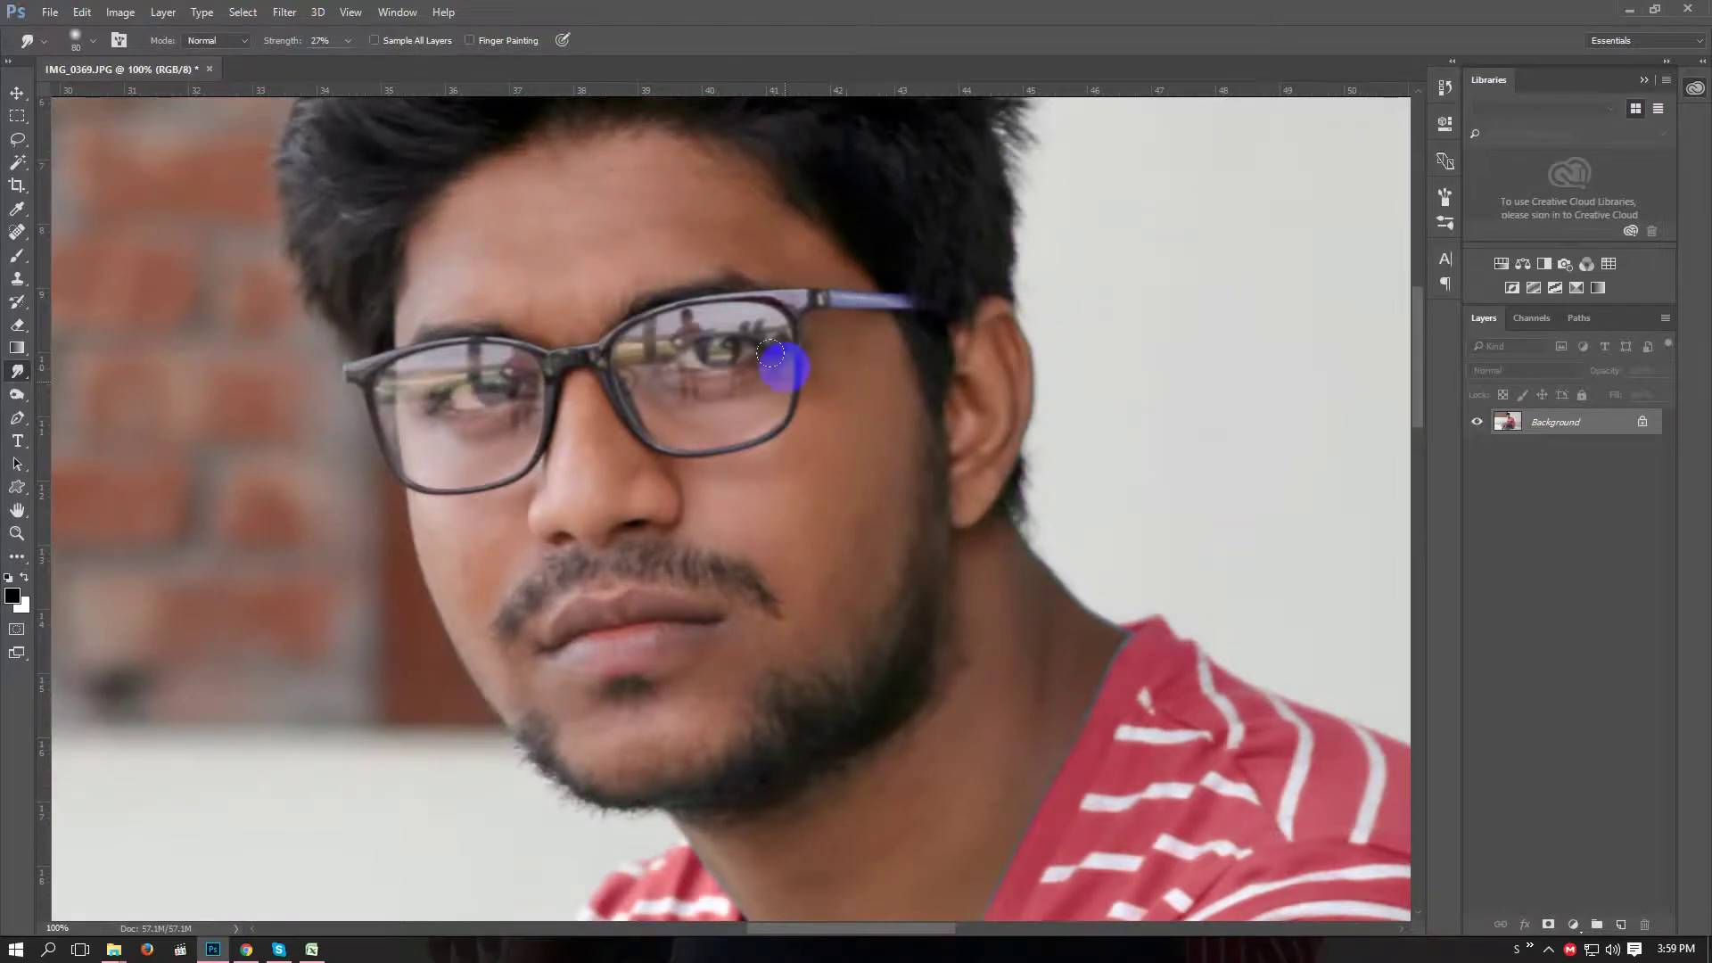
scroll(553, 292, up, 2)
mouse_move(559, 320)
mouse_down()
mouse_move(564, 265)
mouse_move(669, 237)
mouse_up()
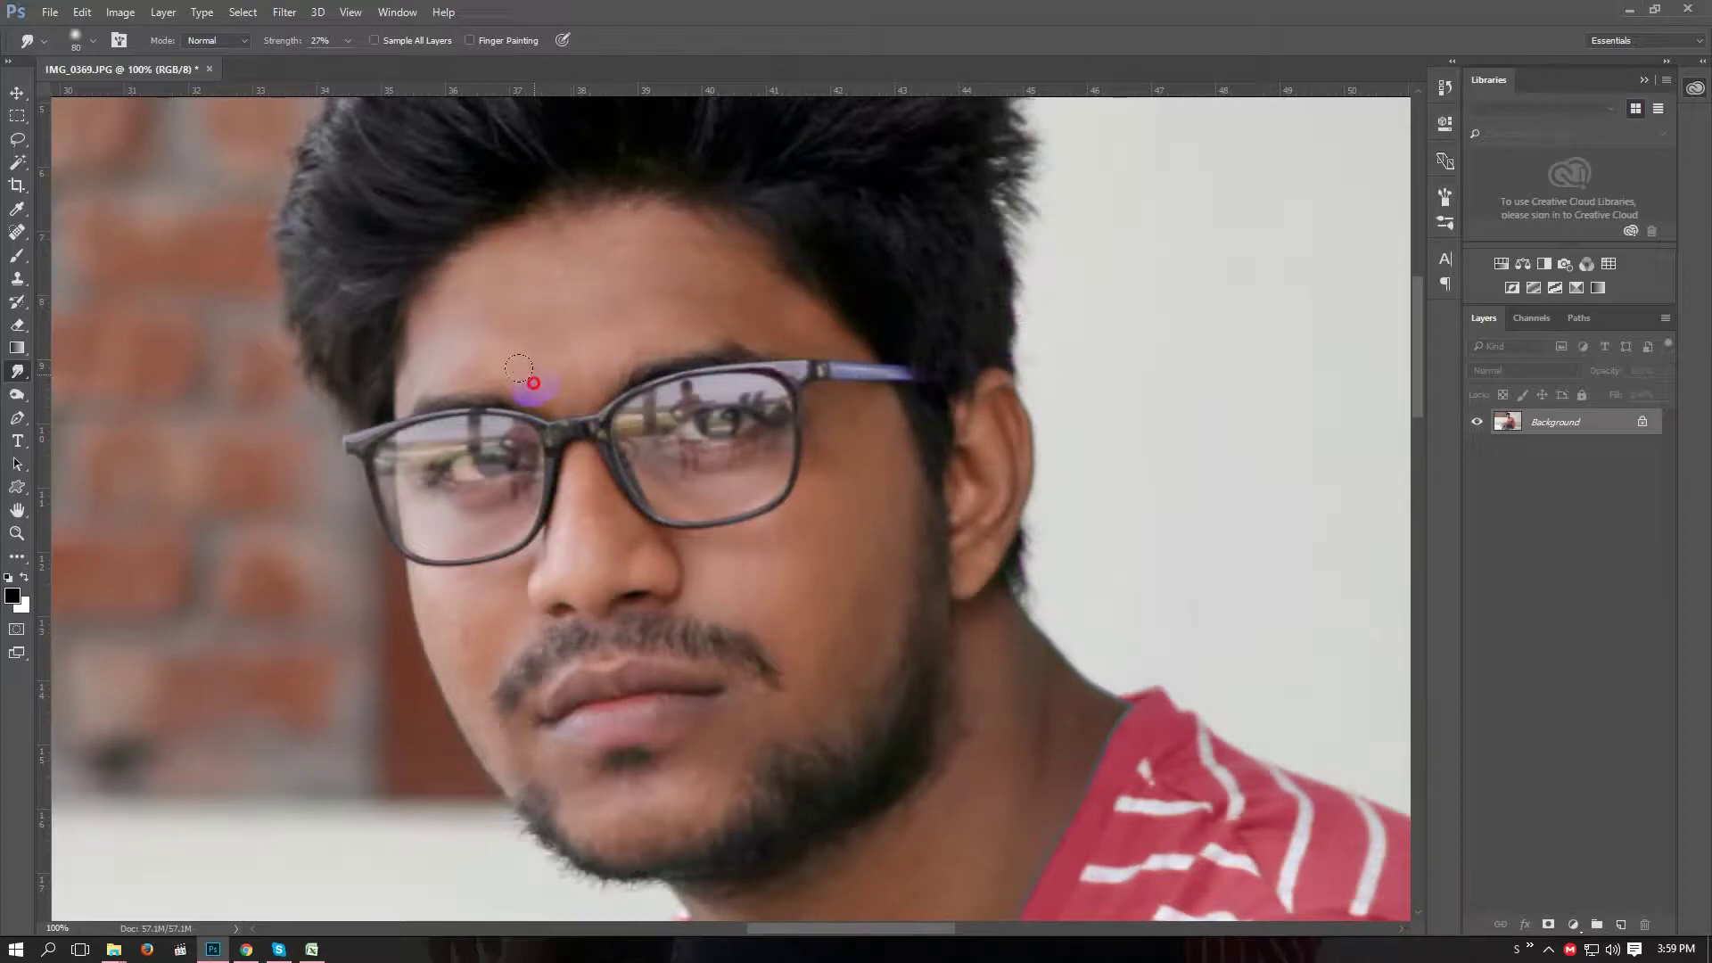
mouse_move(495, 357)
mouse_down()
mouse_move(398, 356)
mouse_move(436, 279)
mouse_move(486, 243)
mouse_move(544, 239)
mouse_up()
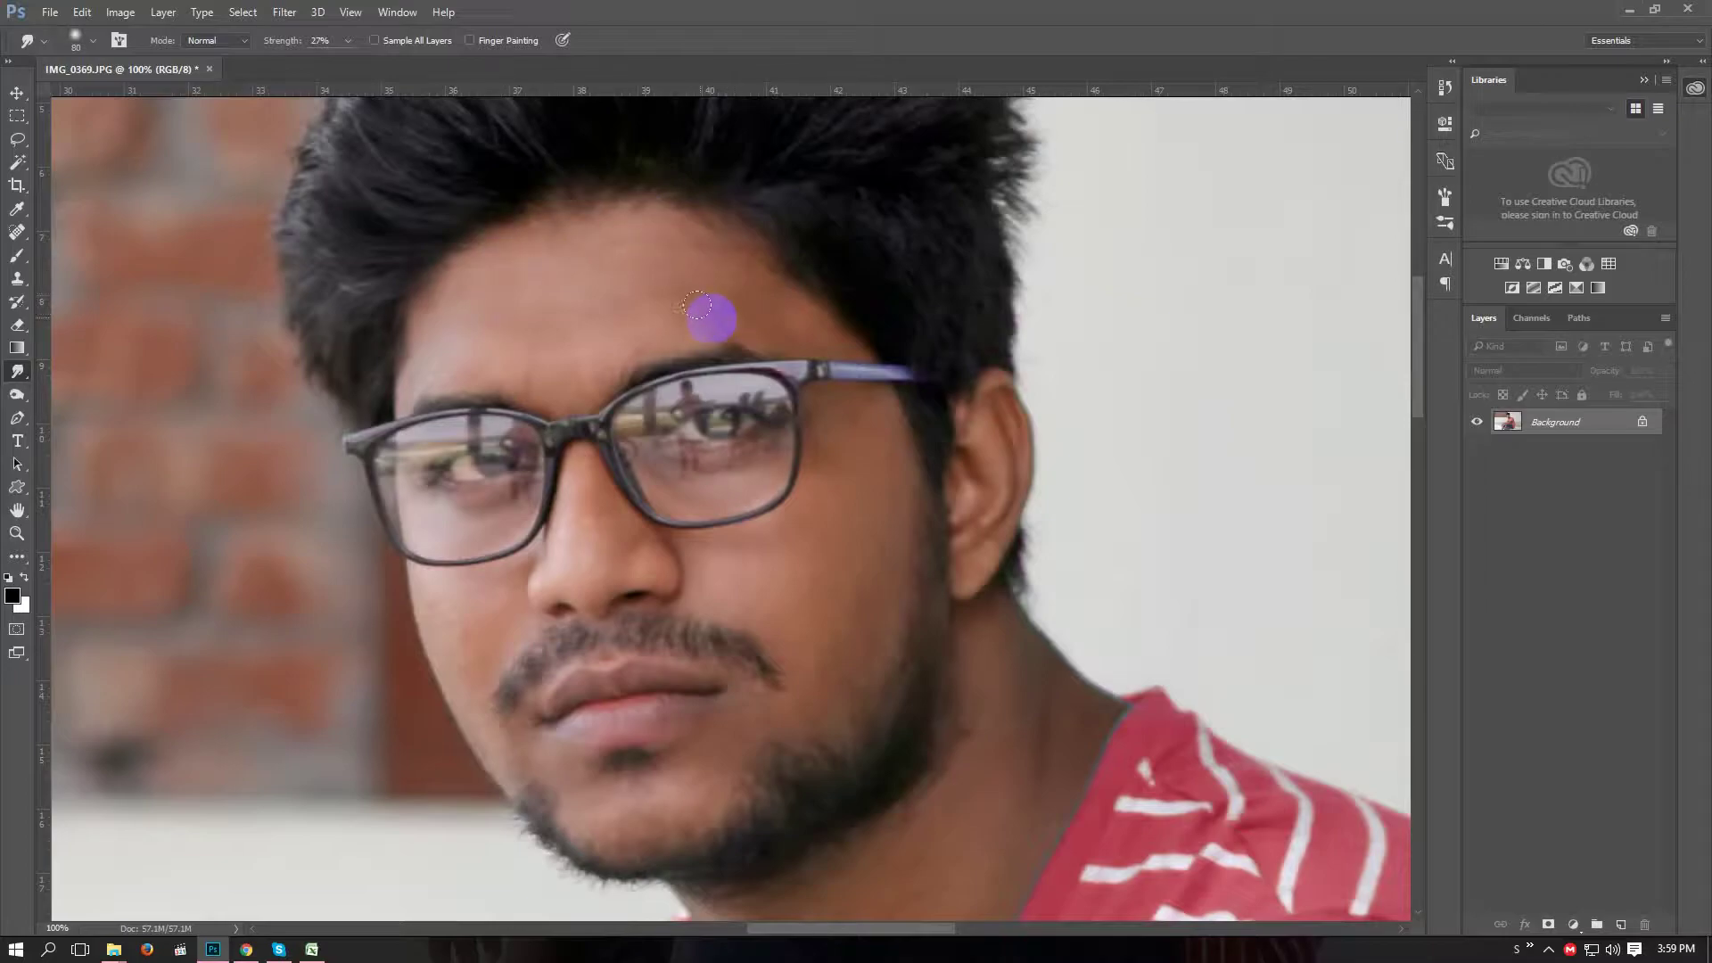
drag(642, 325, 746, 290)
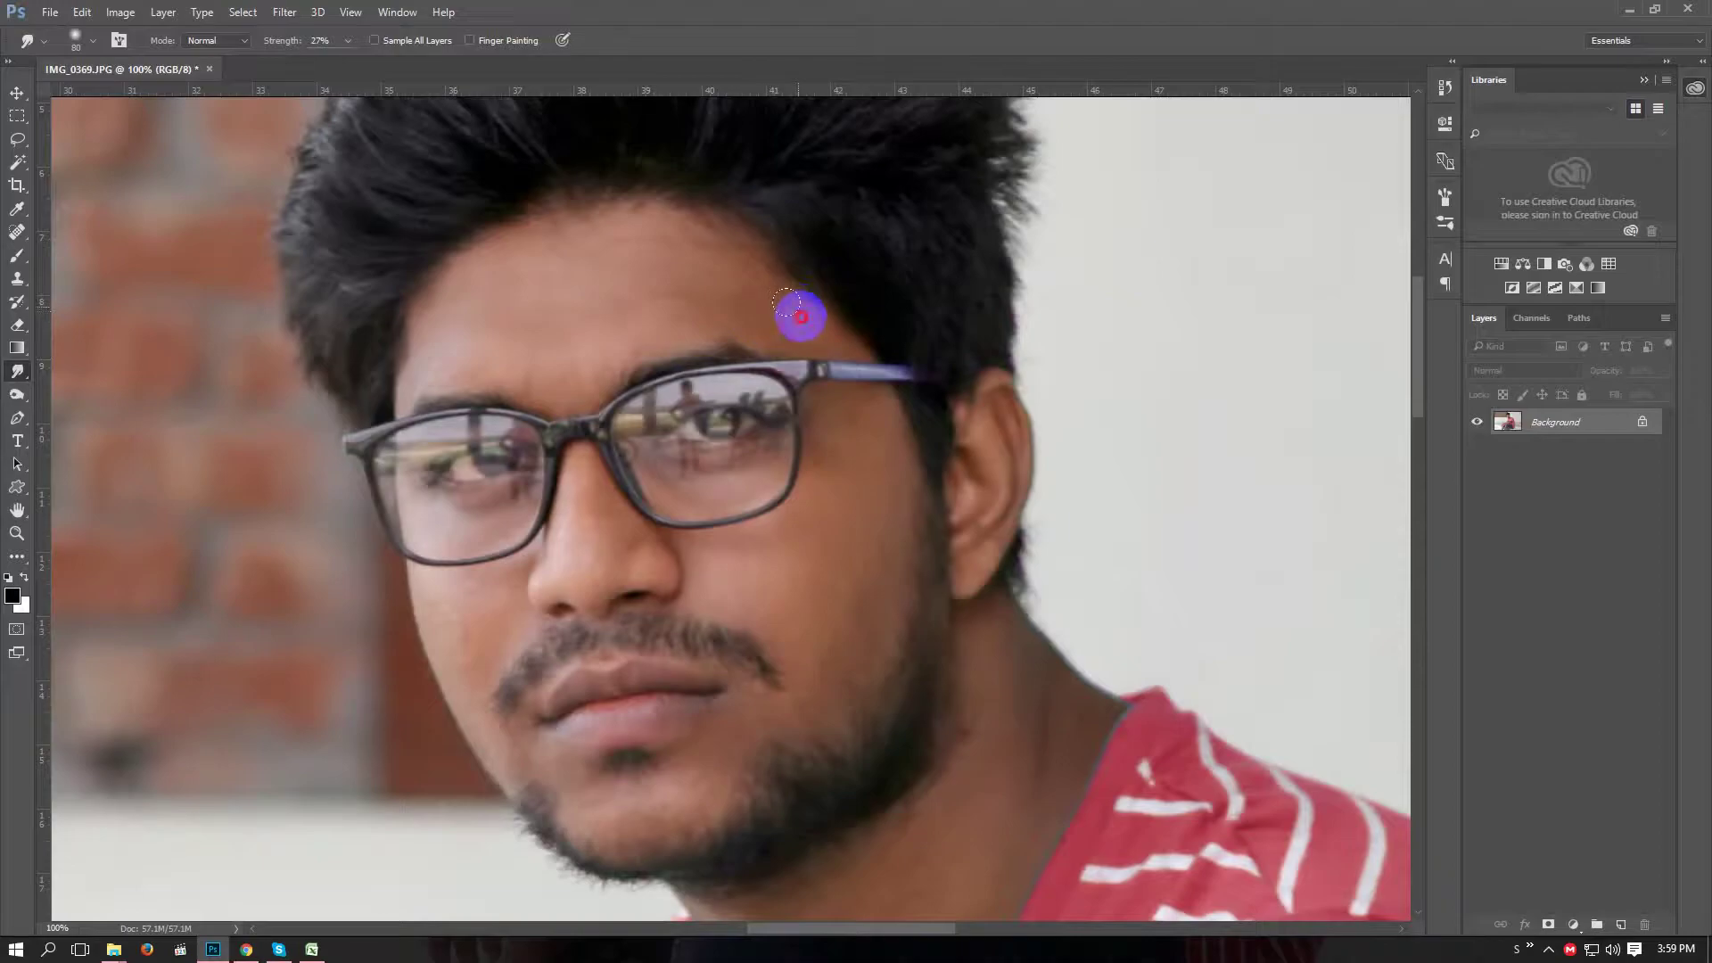
scroll(581, 414, down, 2)
drag(578, 413, 573, 480)
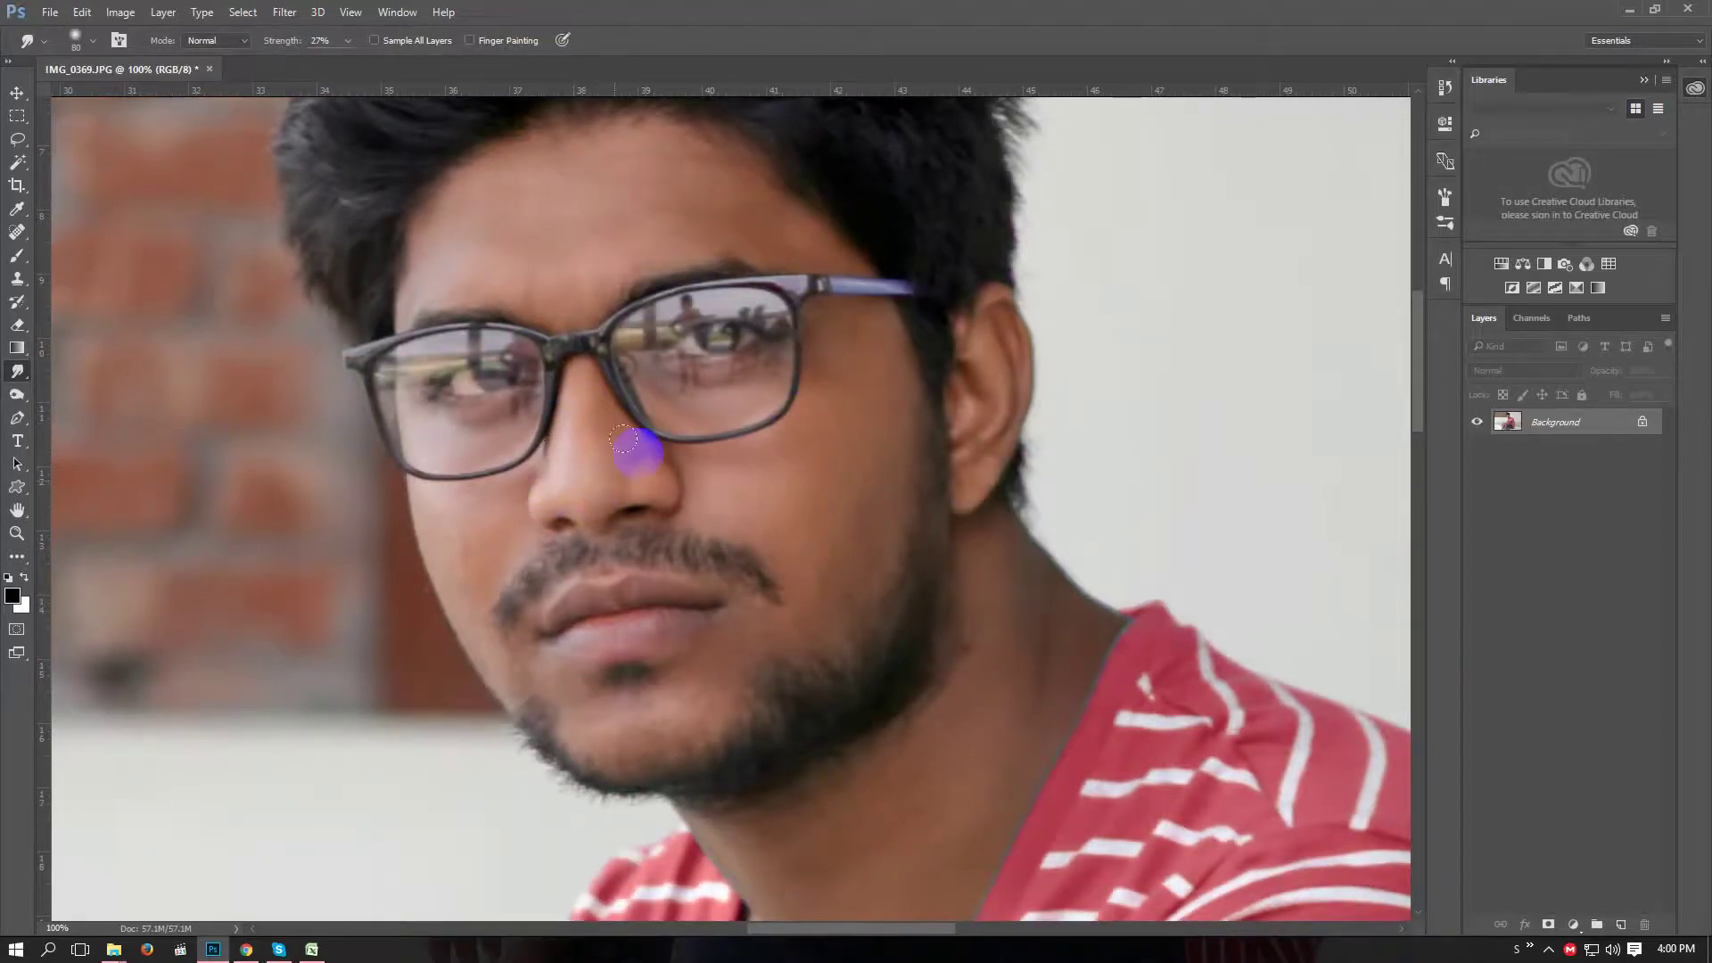
Smooth the left cheek, right cheek, jawline toward the chin, and the neck.
mouse_move(486, 515)
mouse_down()
mouse_move(472, 502)
mouse_move(453, 556)
mouse_up()
drag(462, 622, 462, 536)
scroll(856, 602, down, 2)
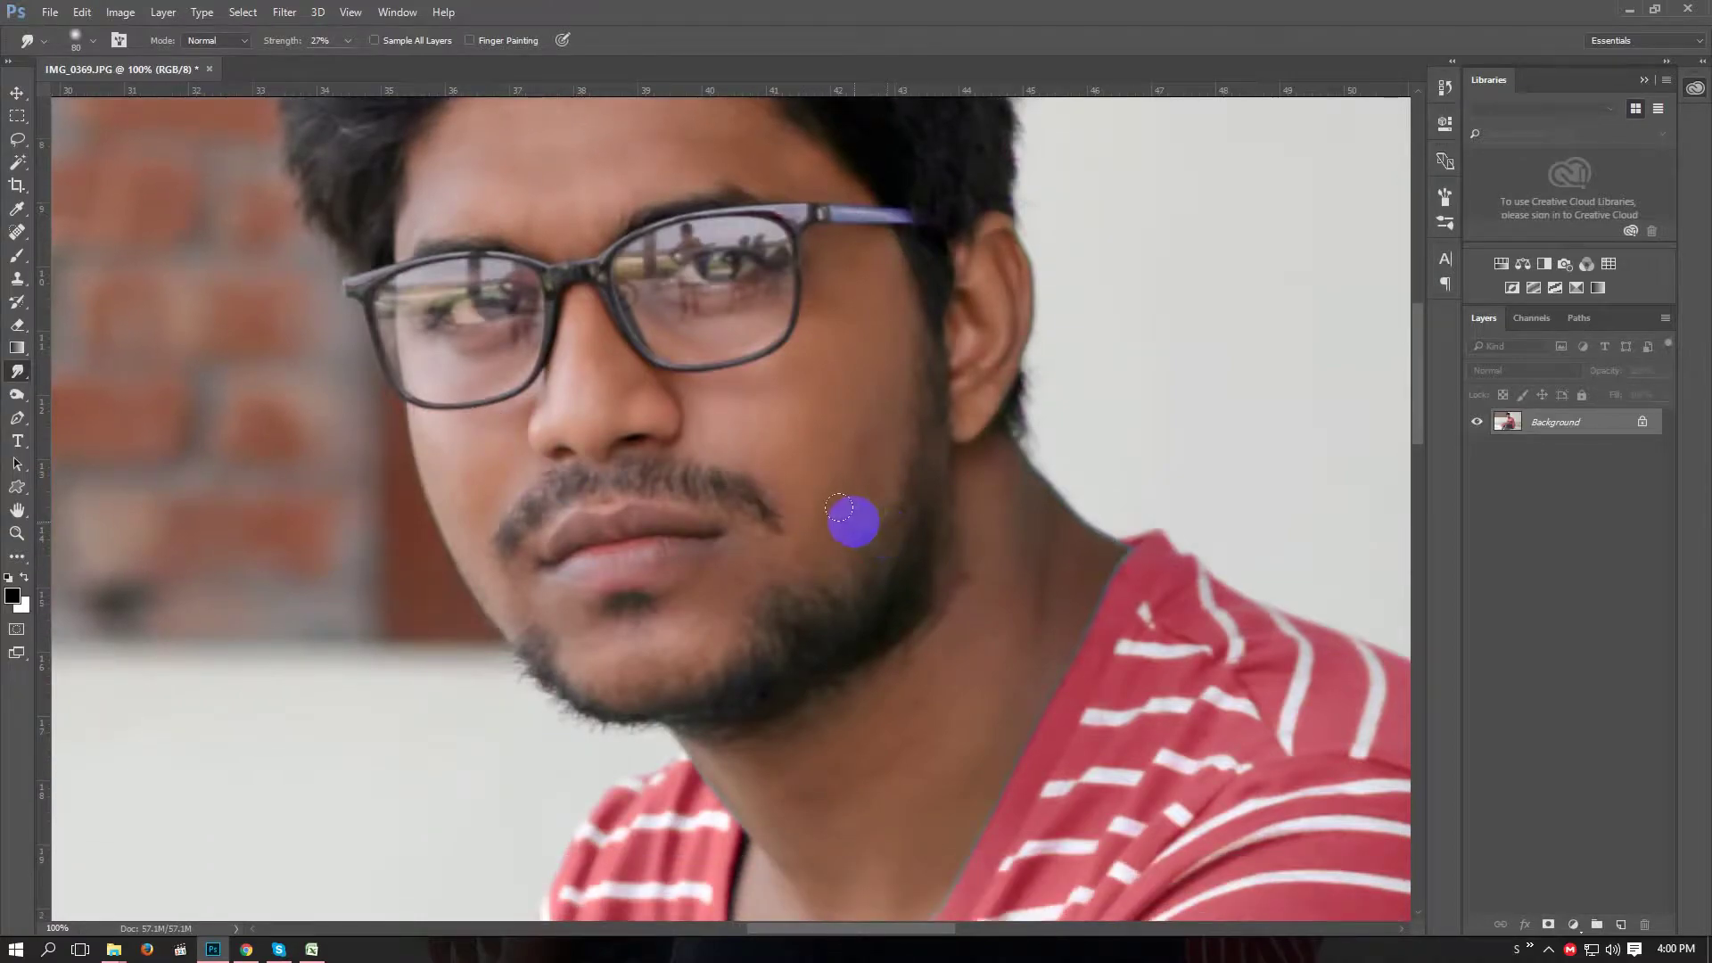
mouse_move(818, 533)
mouse_down()
mouse_move(615, 650)
mouse_move(541, 609)
mouse_up()
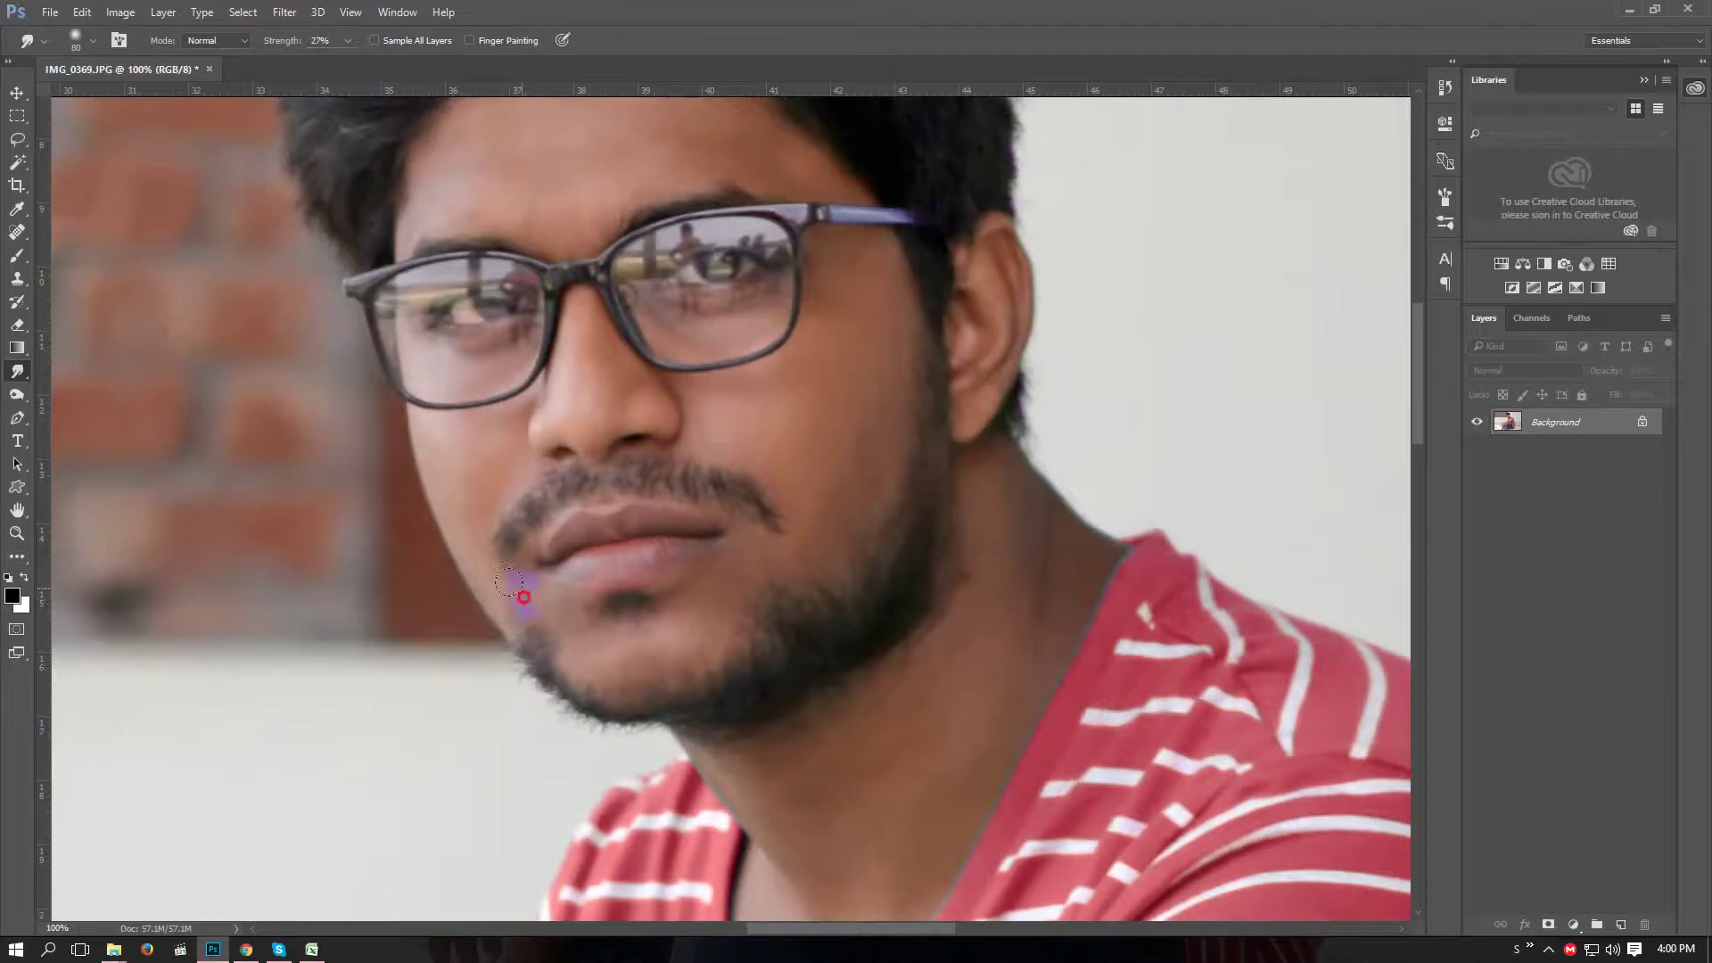
scroll(1028, 608, down, 3)
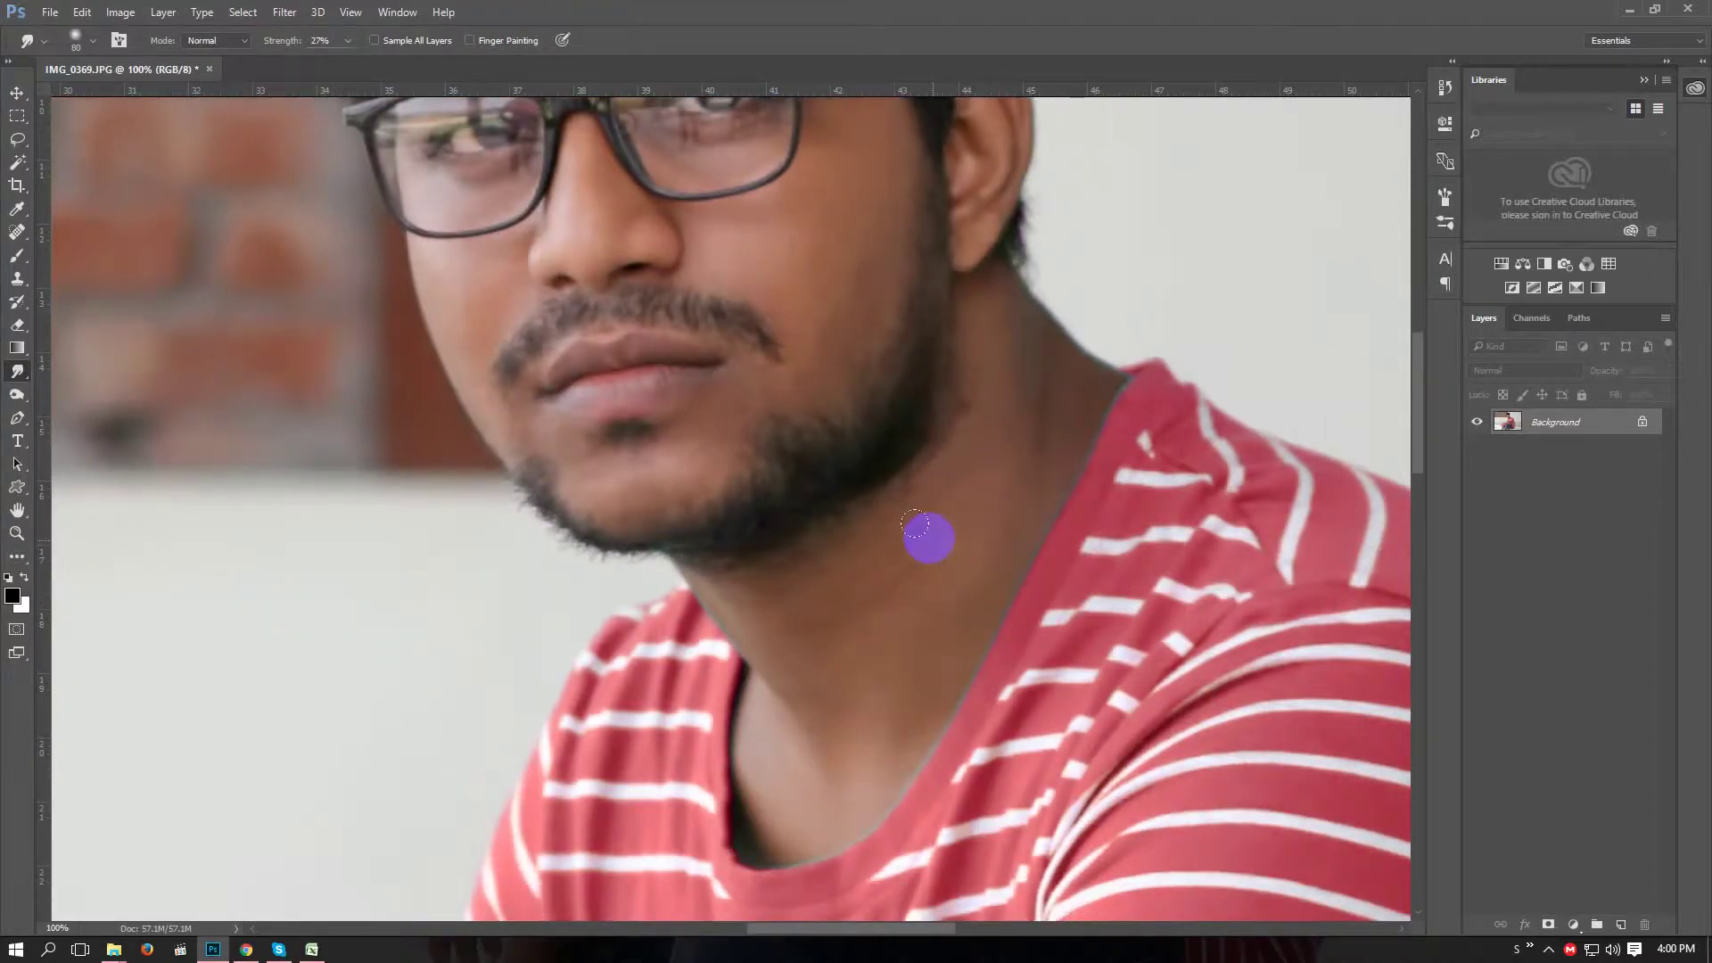
mouse_move(915, 524)
mouse_down()
mouse_move(808, 615)
mouse_move(1028, 524)
mouse_up()
scroll(1021, 513, up, 2)
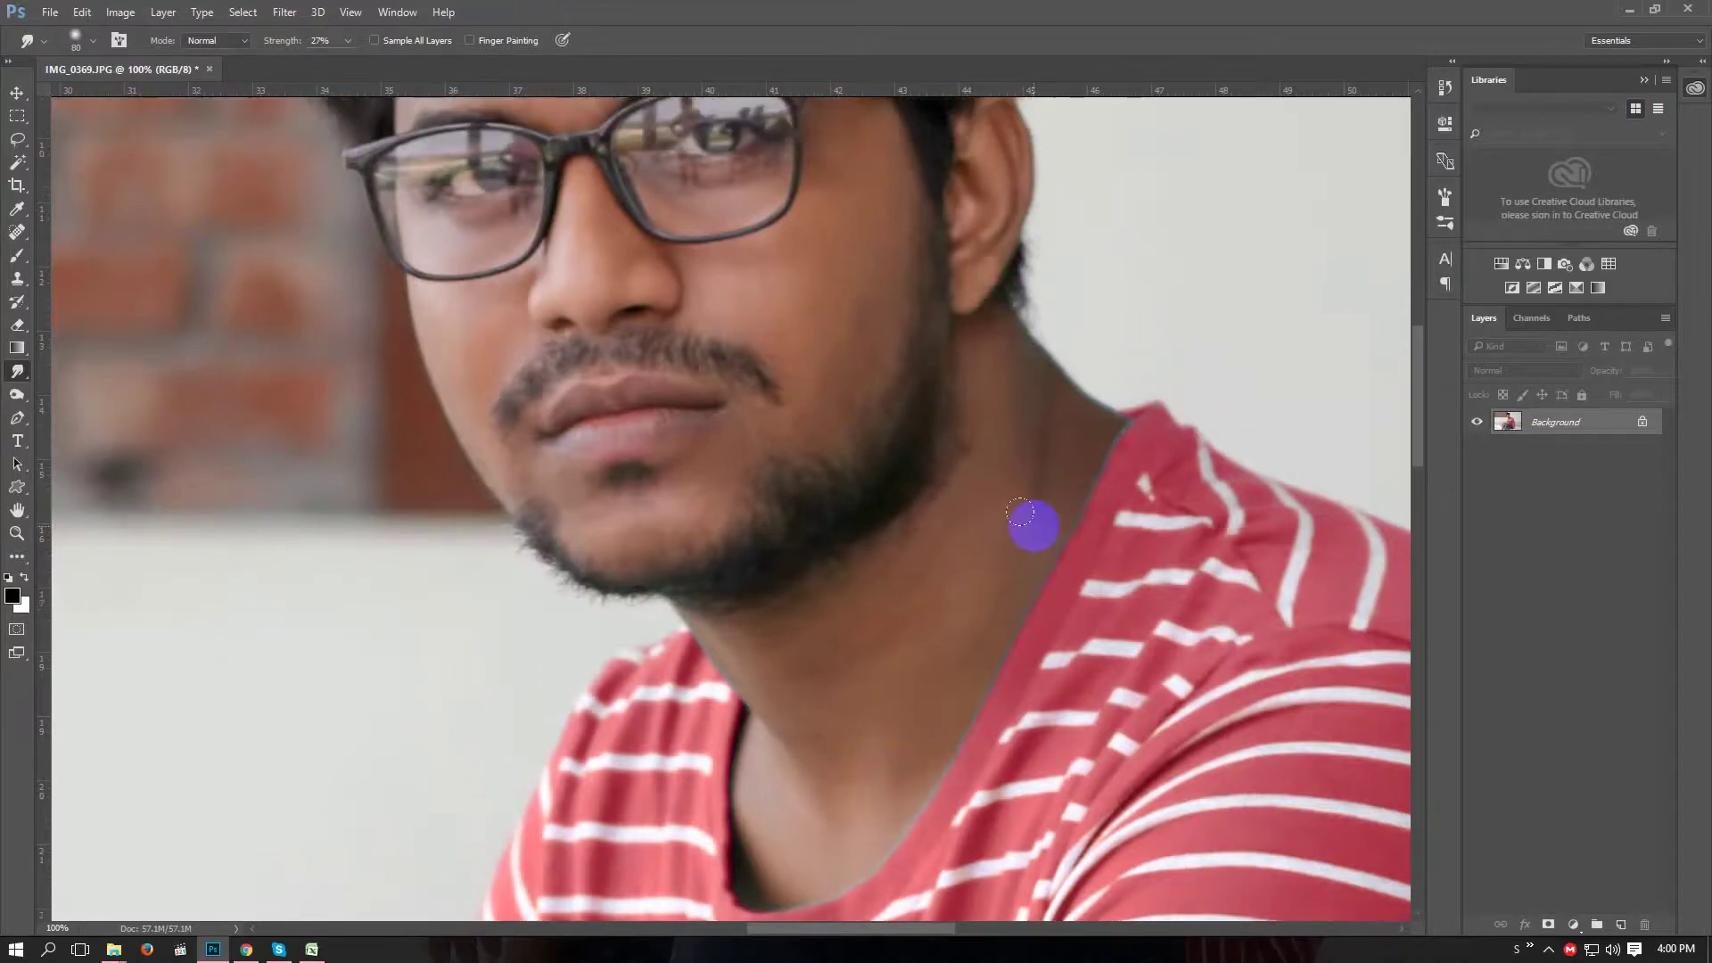
scroll(1021, 513, up, 1)
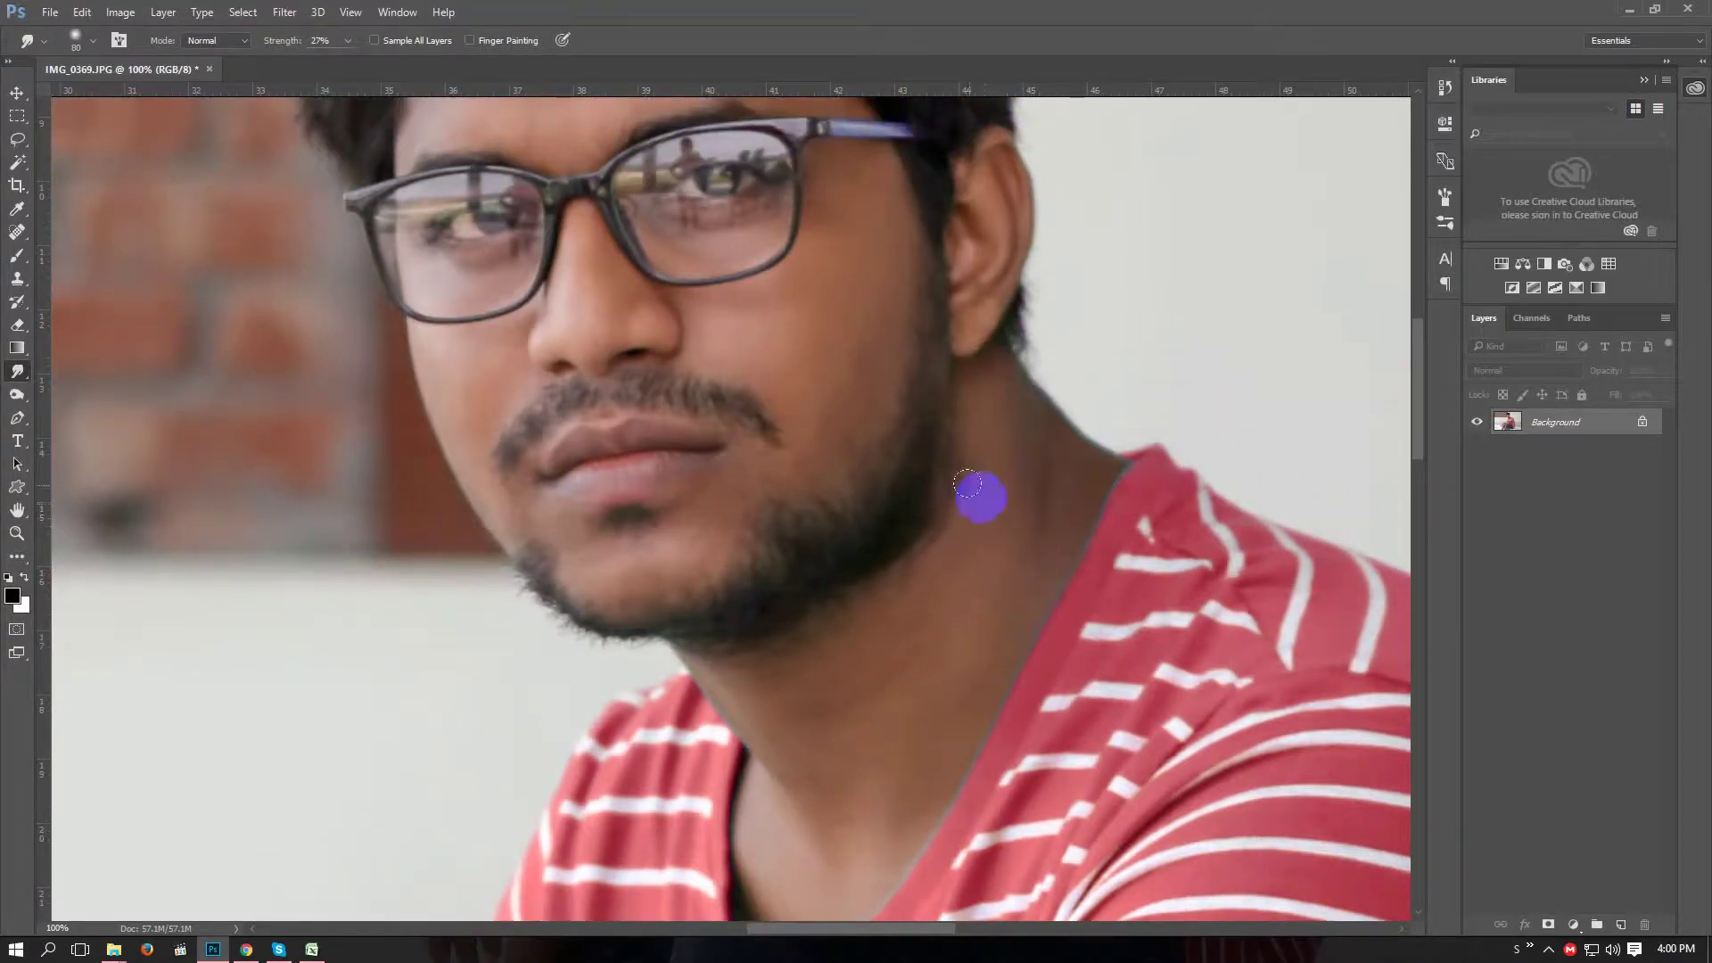
scroll(981, 510, up, 1)
scroll(760, 519, up, 2)
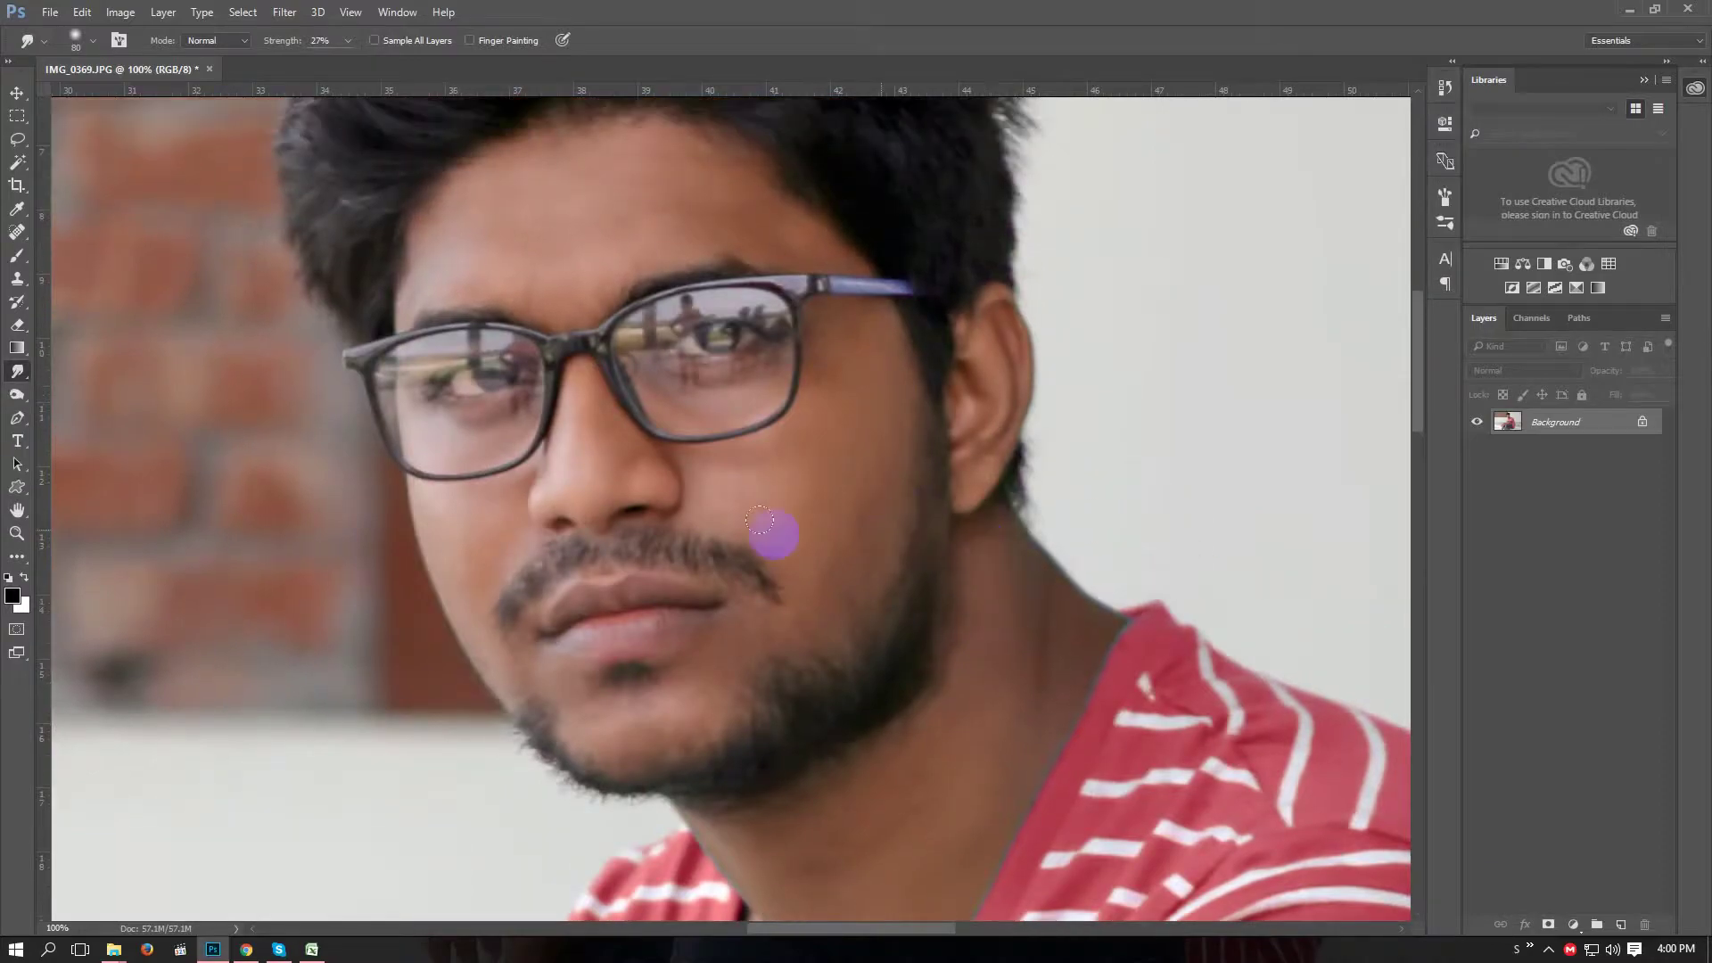
Switch to the Move tool and launch Nik Color Efex Pro 4 on the portrait.
click(17, 93)
click(277, 12)
mouse_move(318, 403)
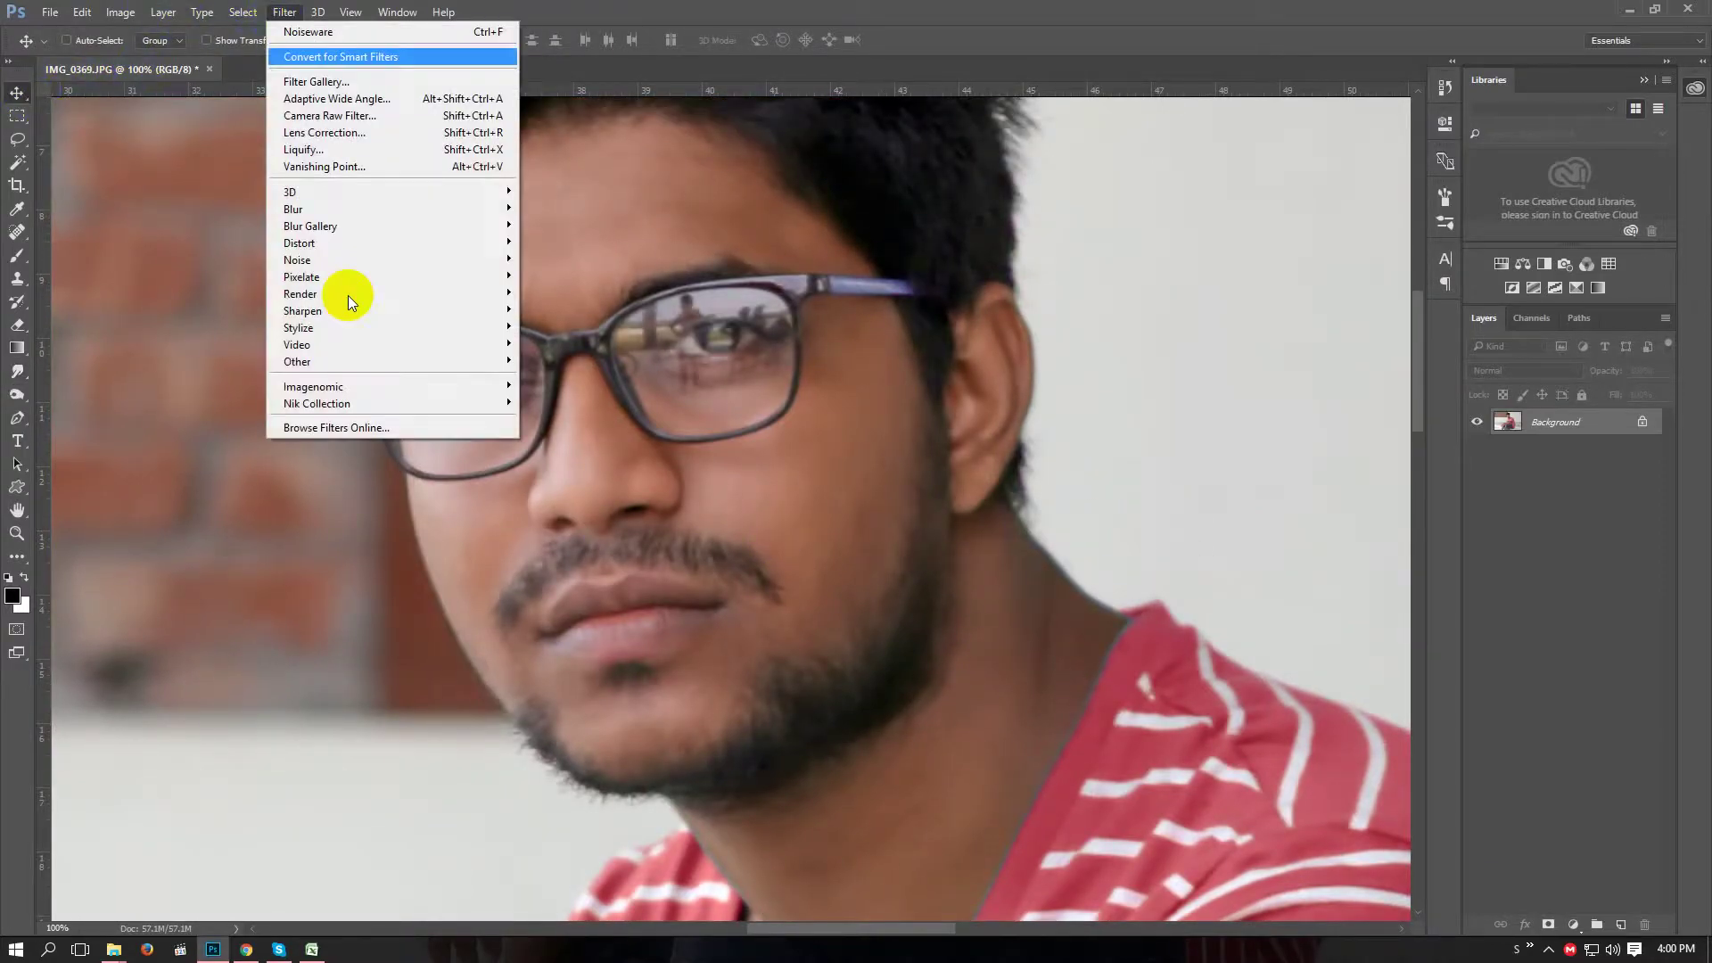
click(571, 419)
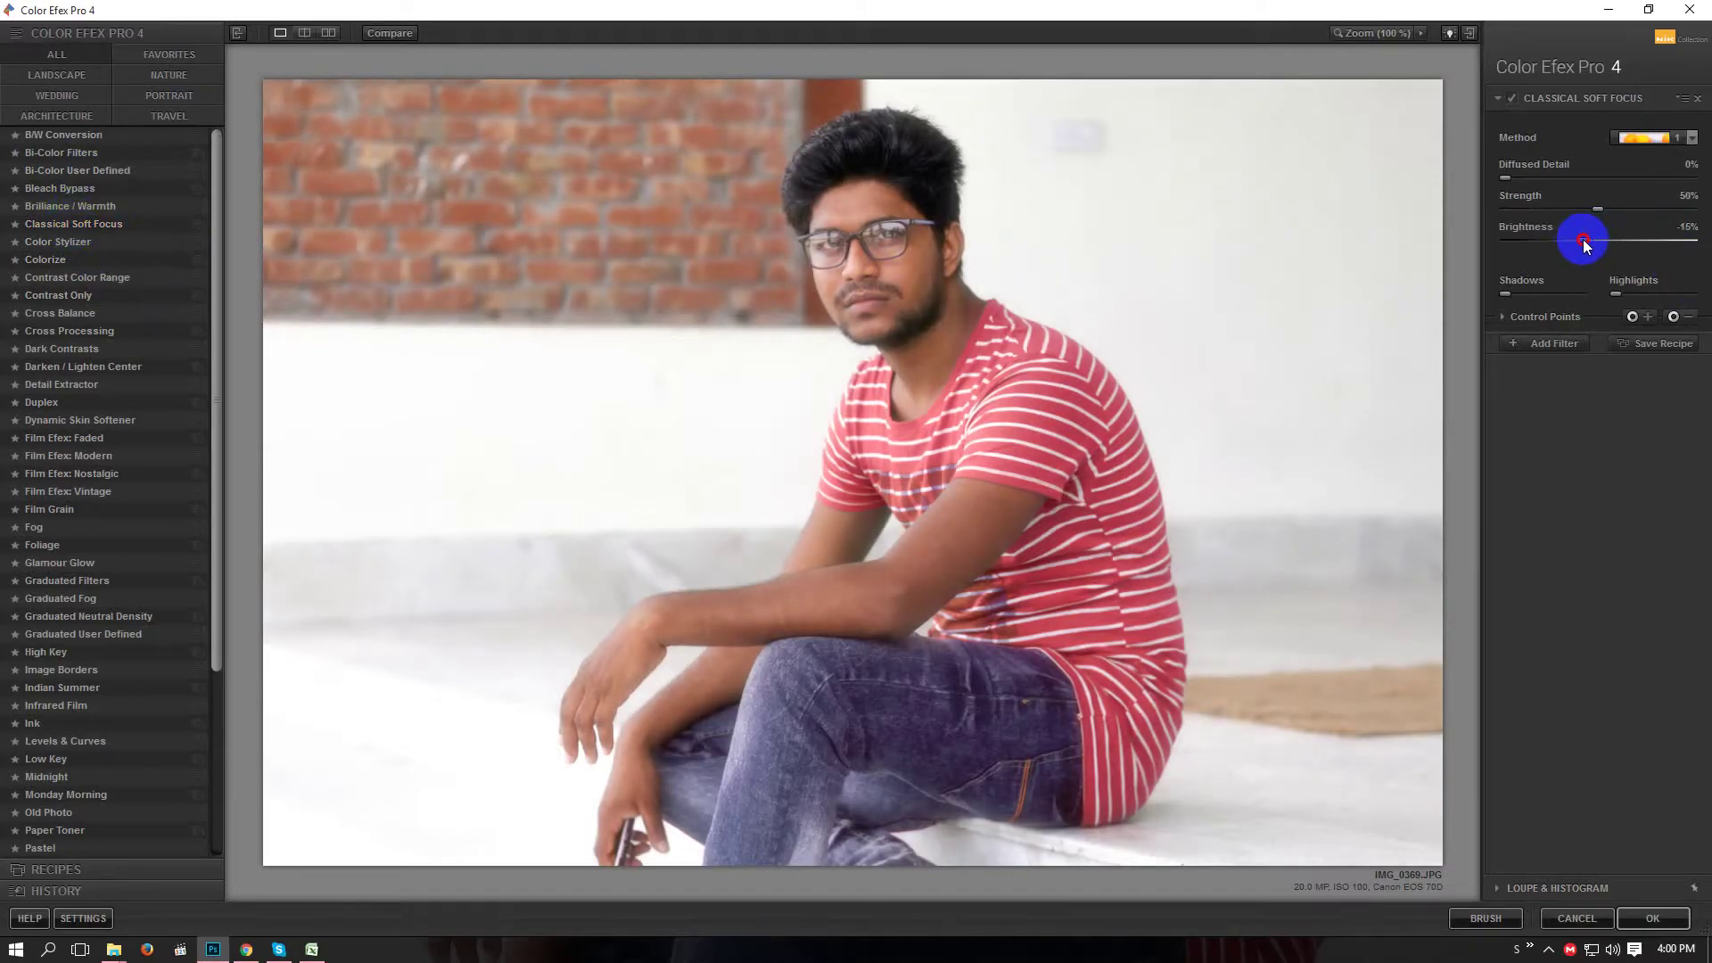
Preview a few filters, then apply Classical Soft Focus at 45% strength and -4% brightness.
drag(1603, 217, 1598, 212)
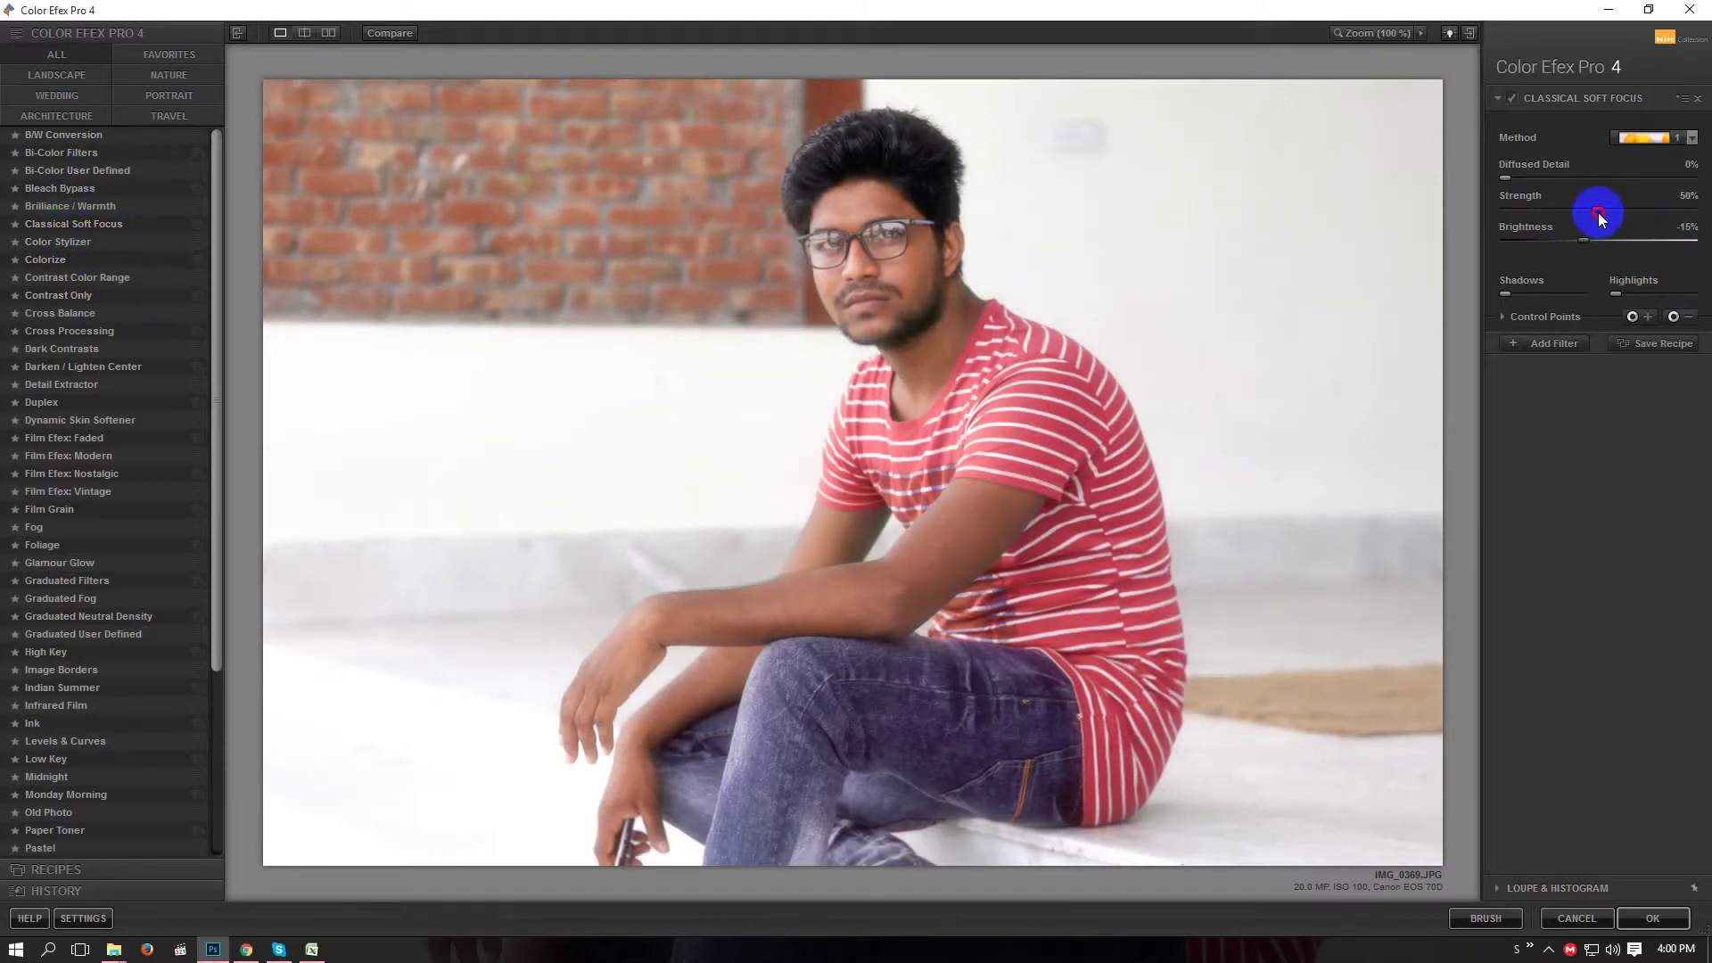
click(46, 157)
click(50, 187)
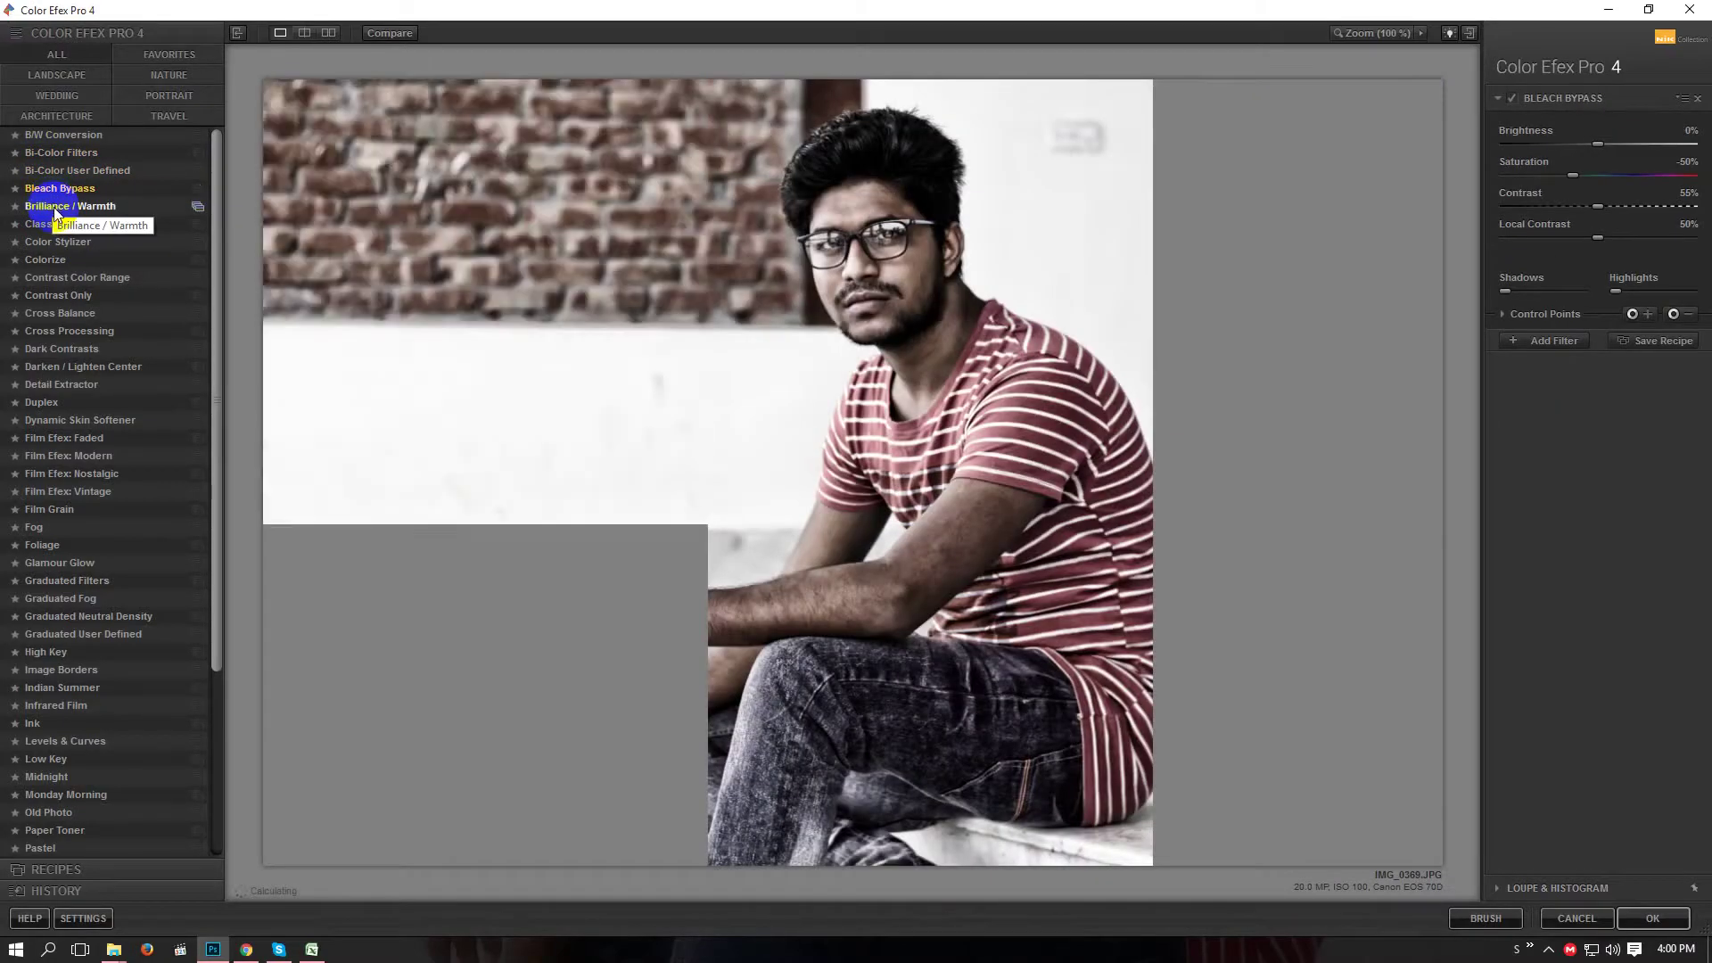
click(53, 207)
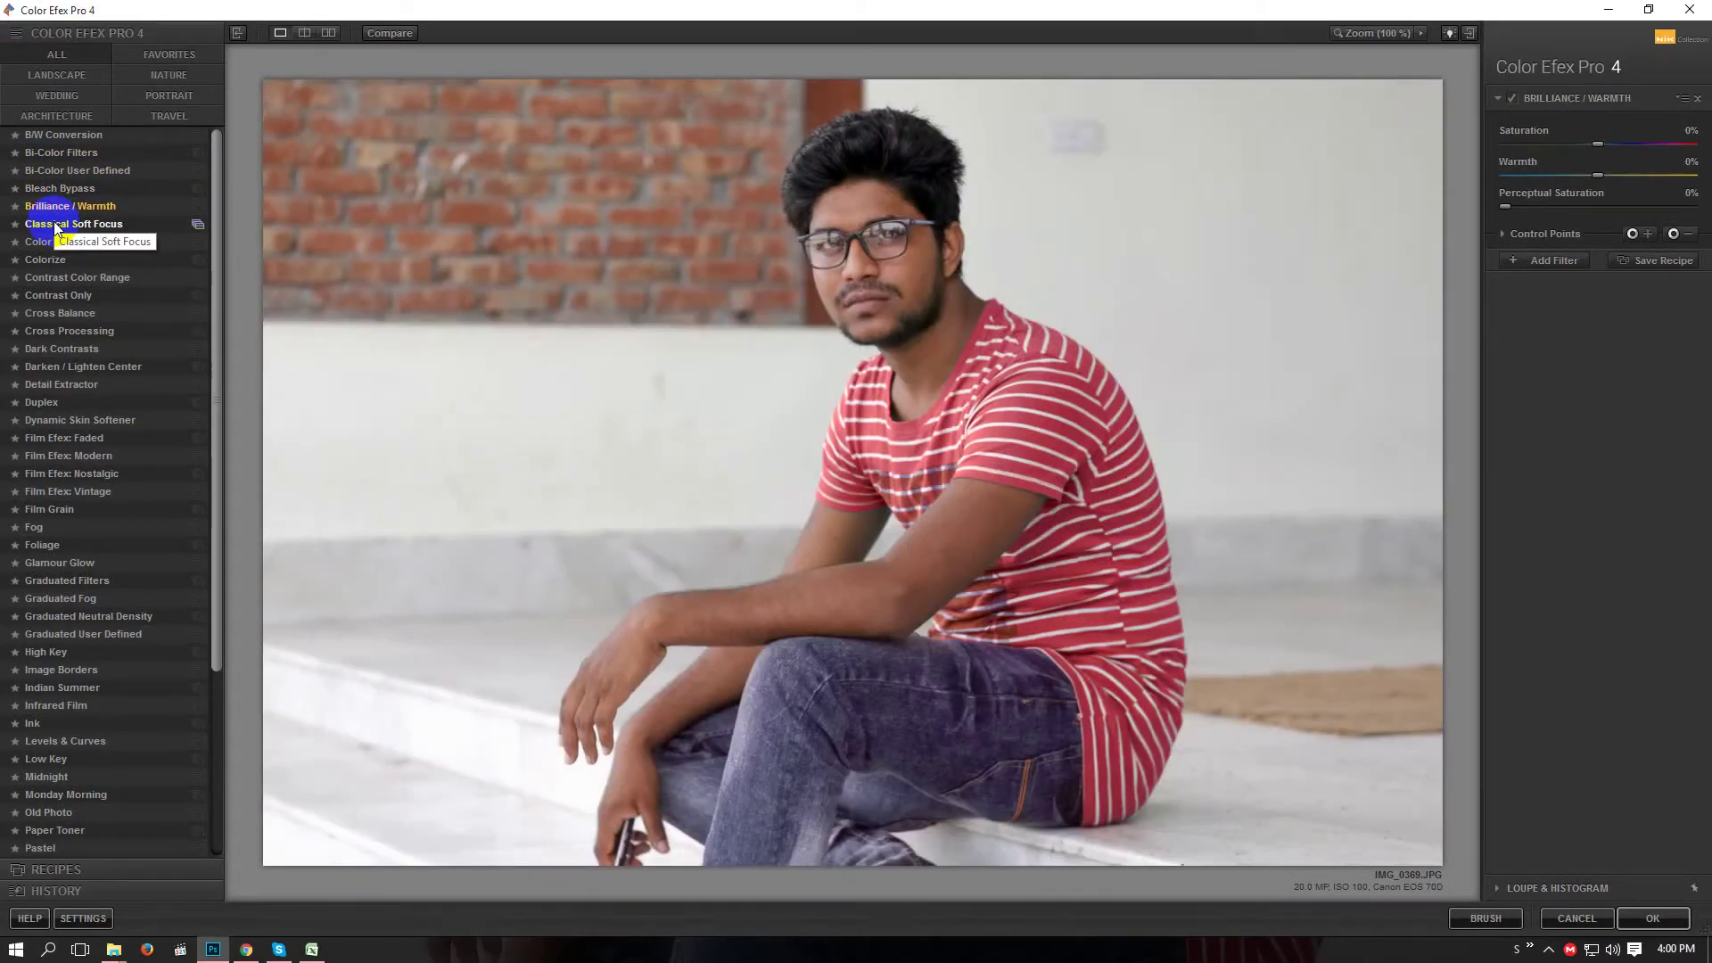
click(54, 223)
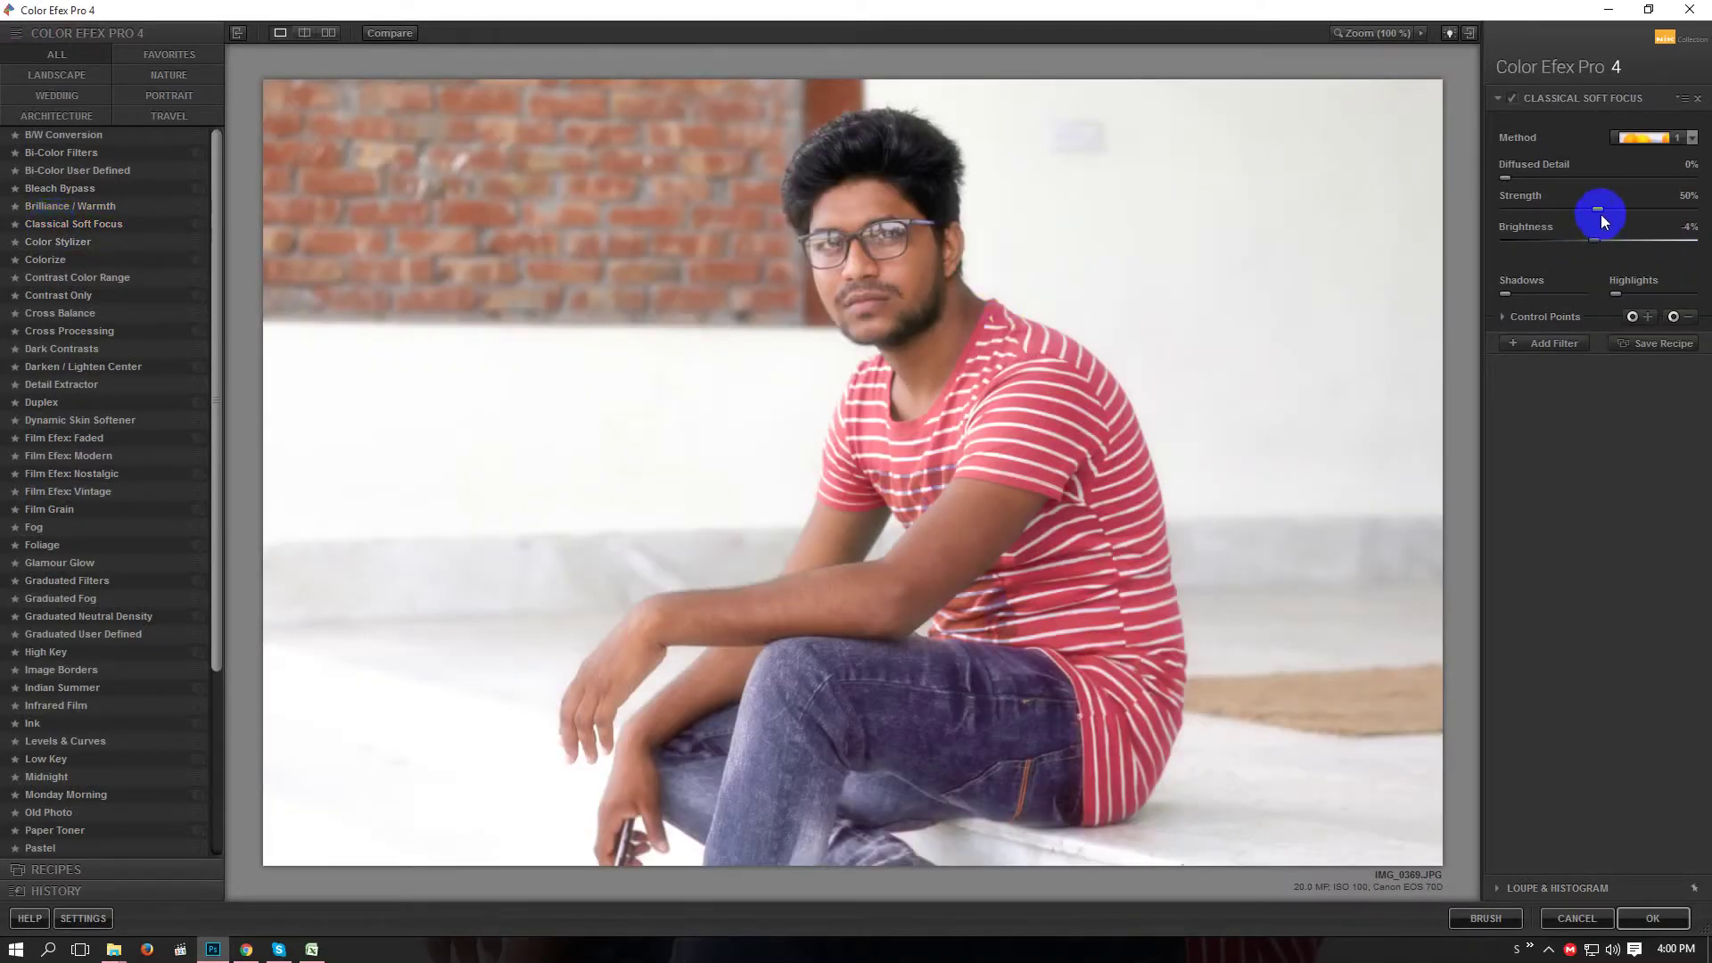
drag(1602, 215, 1600, 216)
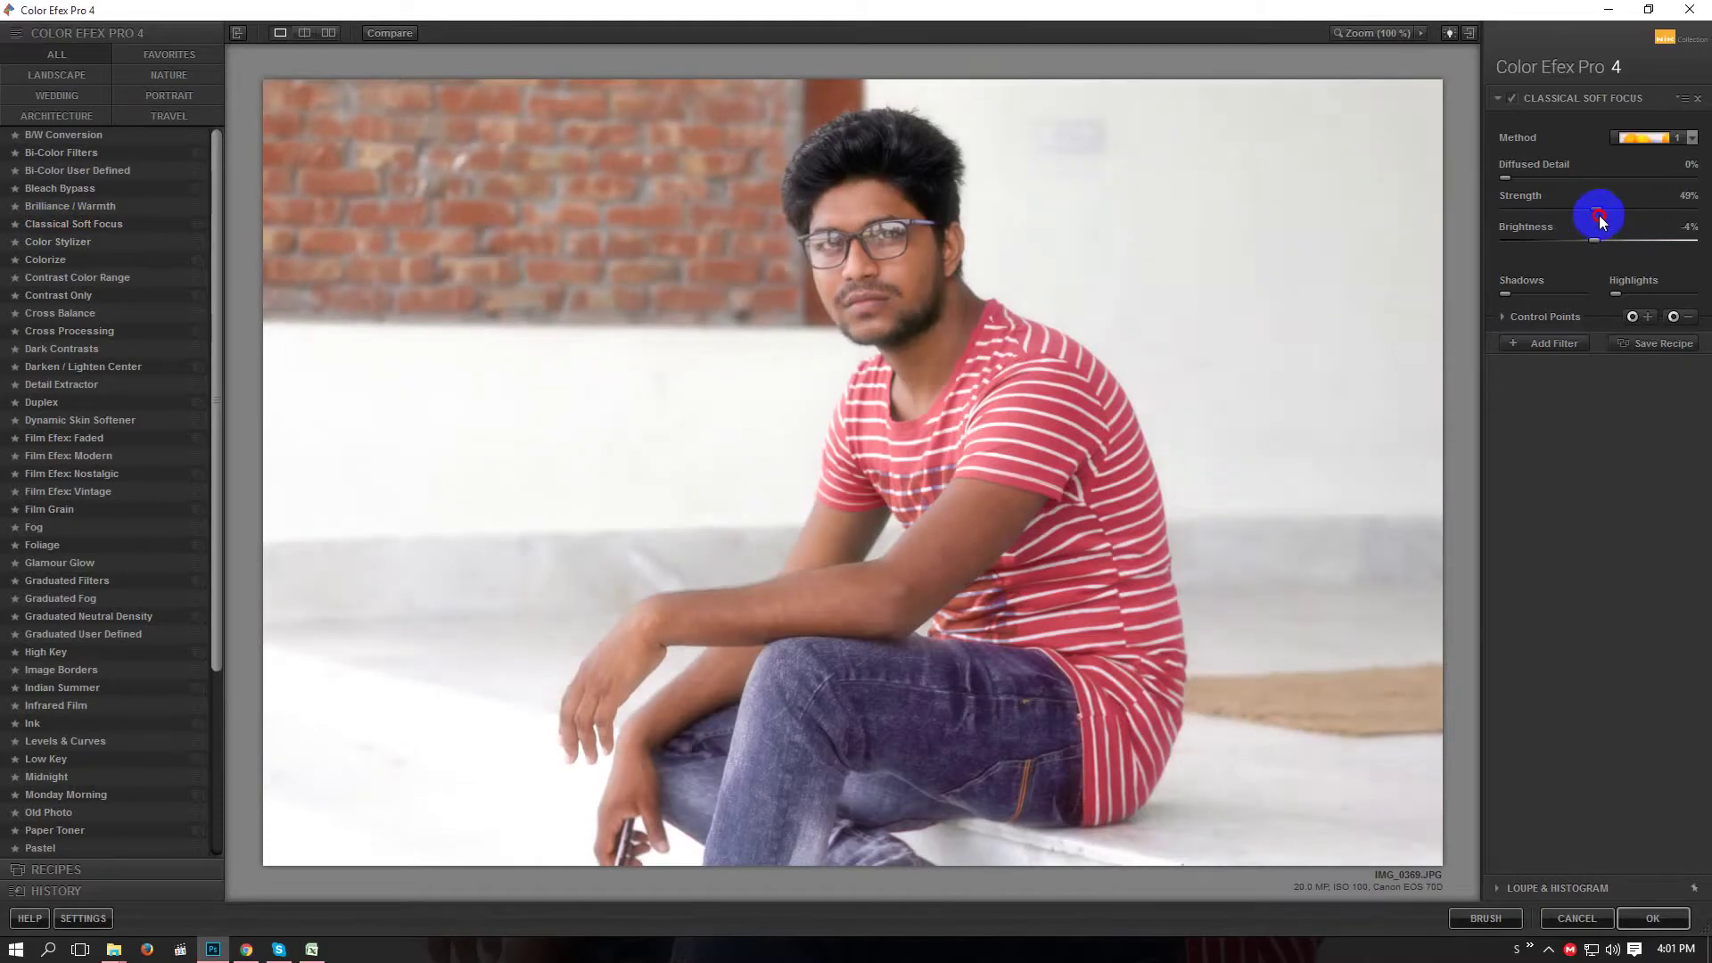
click(1653, 918)
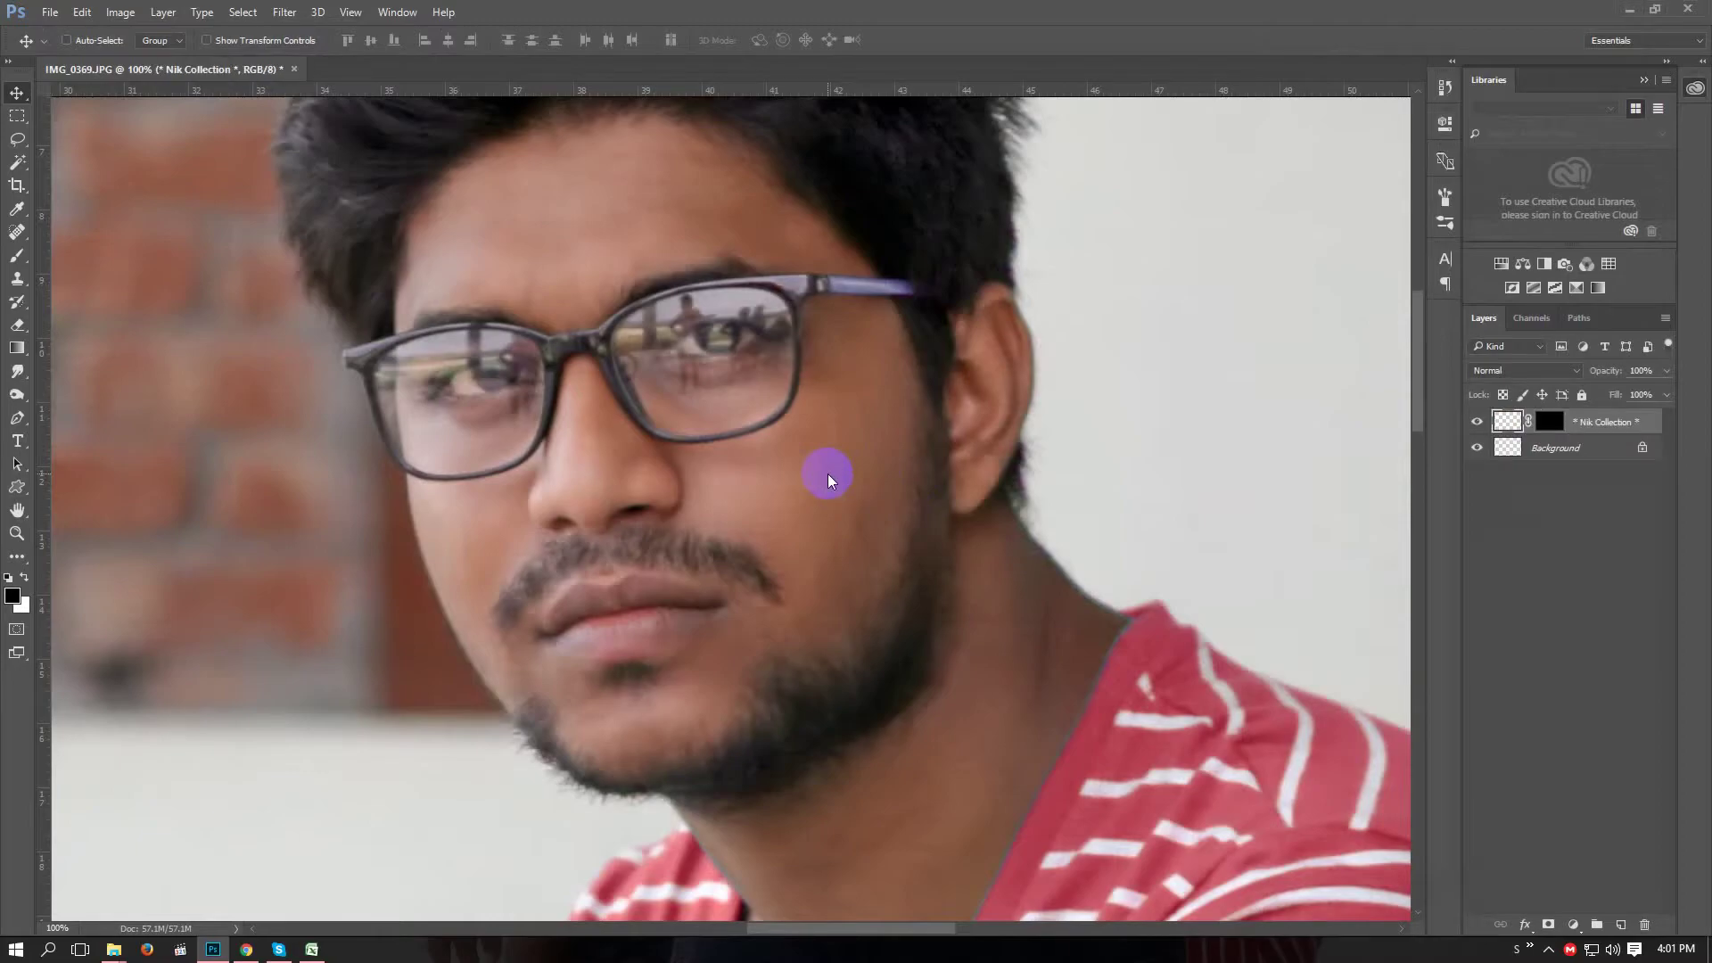
Render the Classical Soft Focus glow to a CEP 4 layer, zoom out, and check the system tray.
key(ctrl+f)
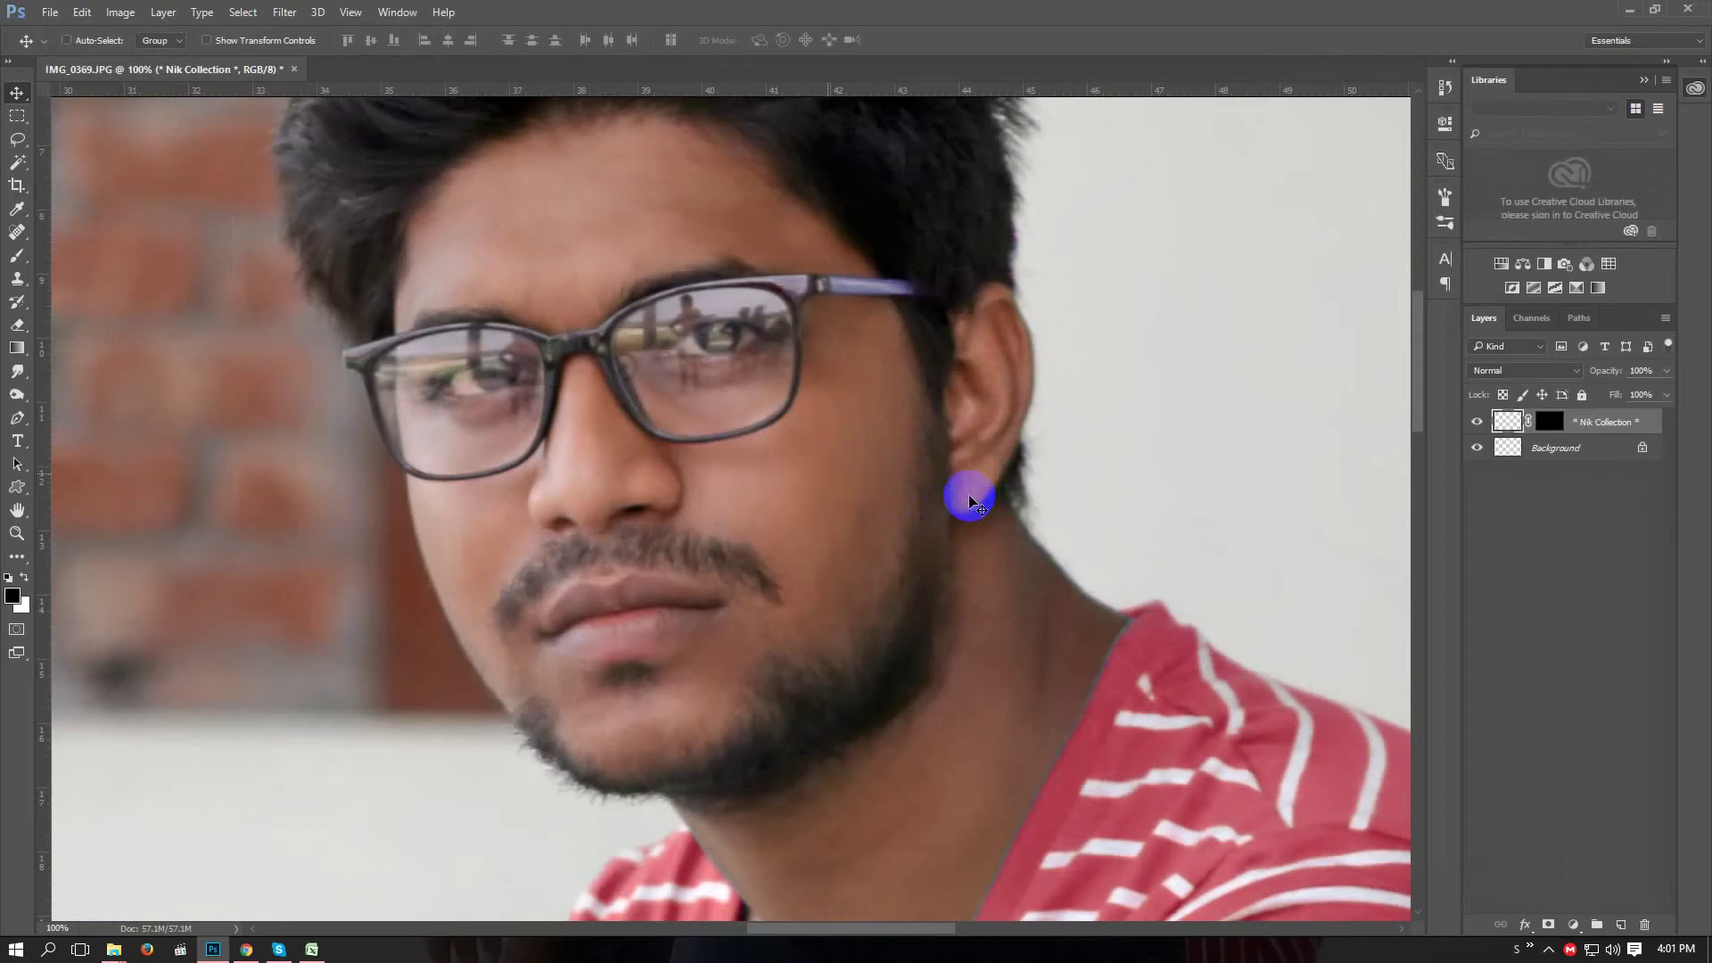
key(ctrl+minus)
key(ctrl+minus)
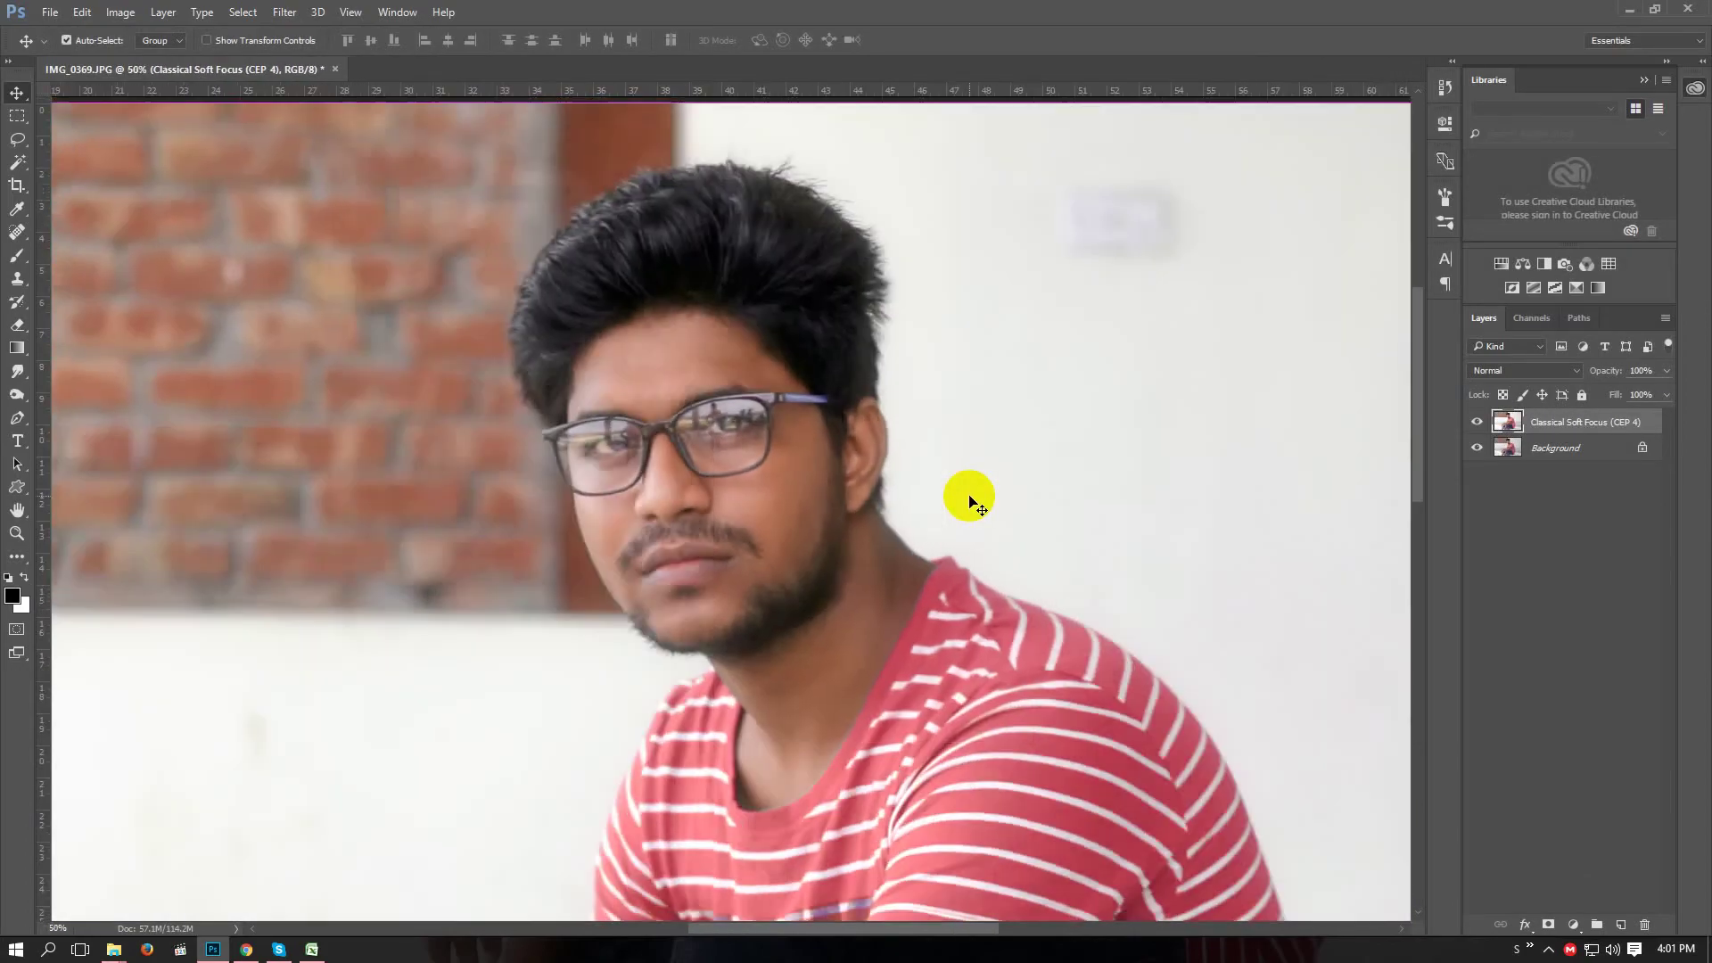
key(ctrl+minus)
key(ctrl+minus)
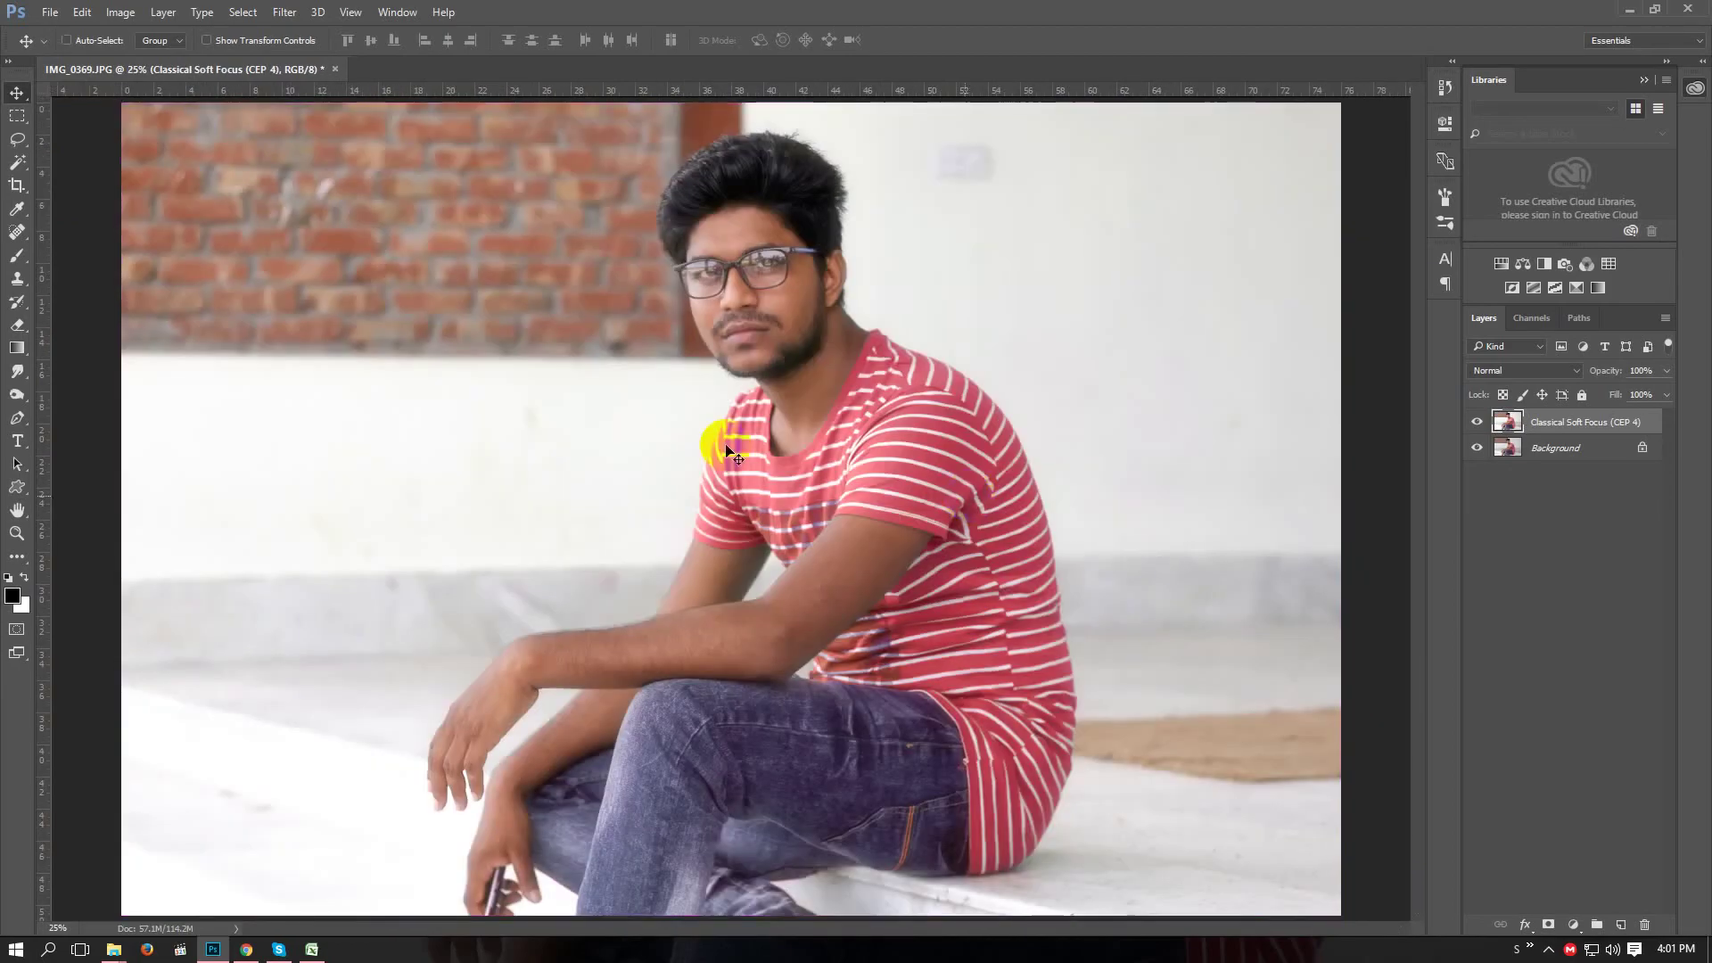
click(1546, 951)
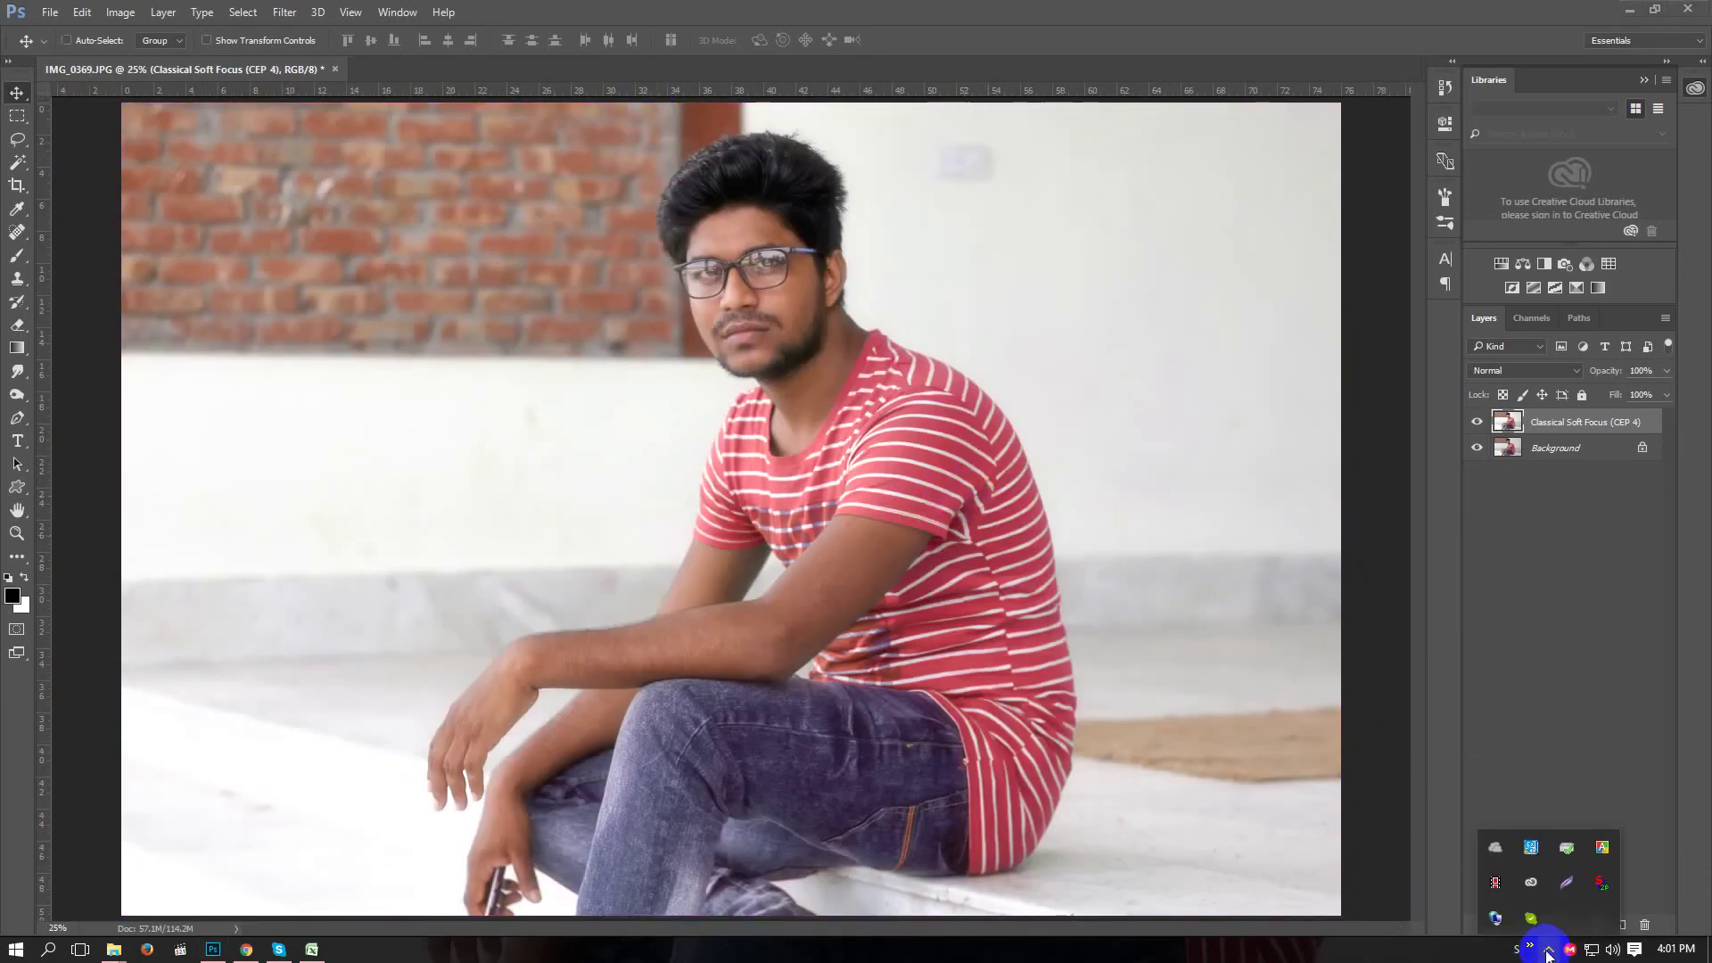